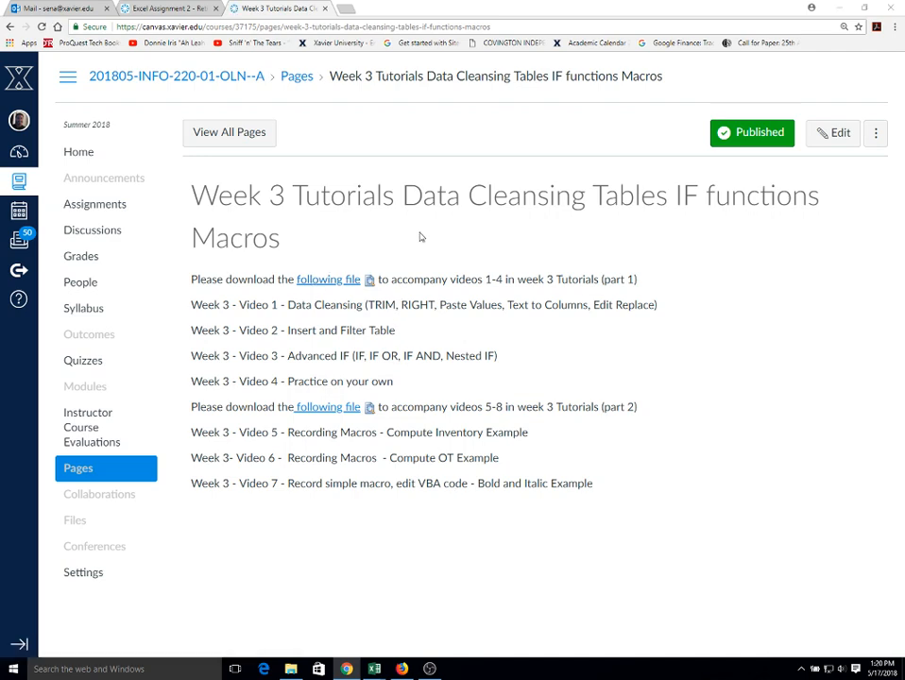
Step: Download the part 1 workbook for week 3 videos 1-4, open it in Excel and enable editing
left_click(492, 321)
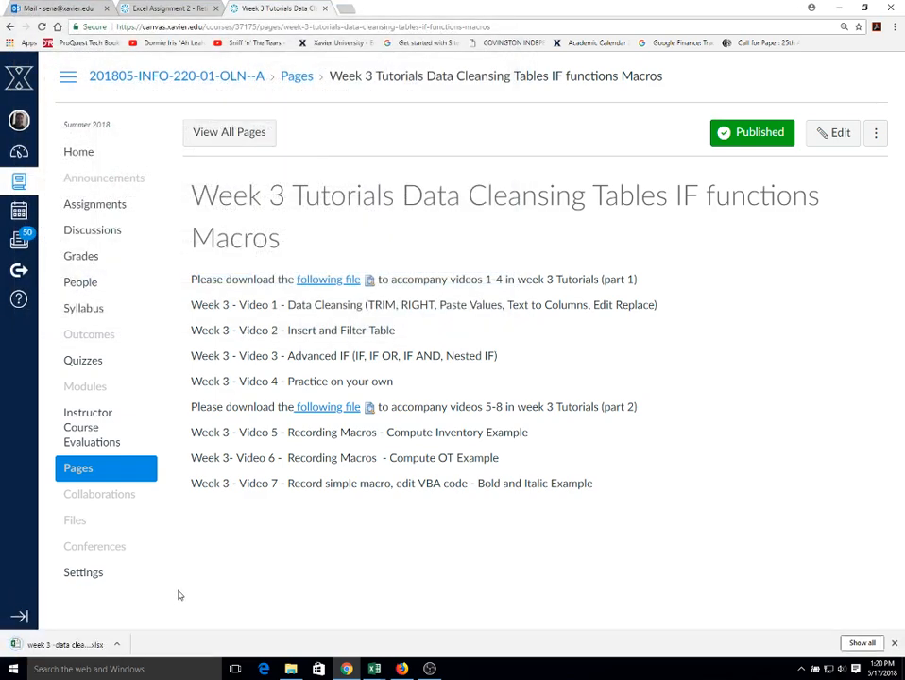
left_click(57, 646)
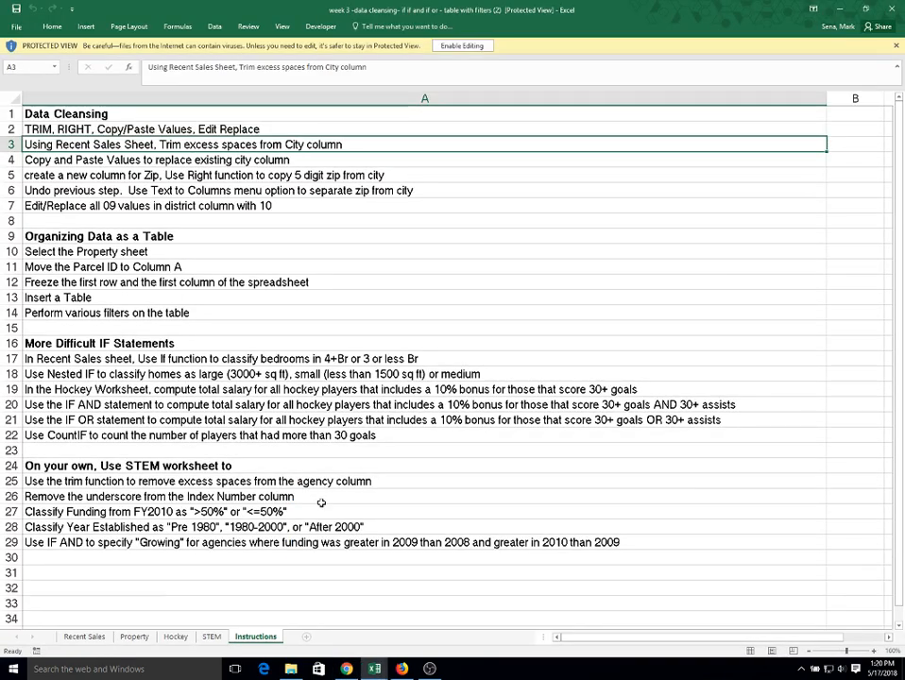
left_click(462, 45)
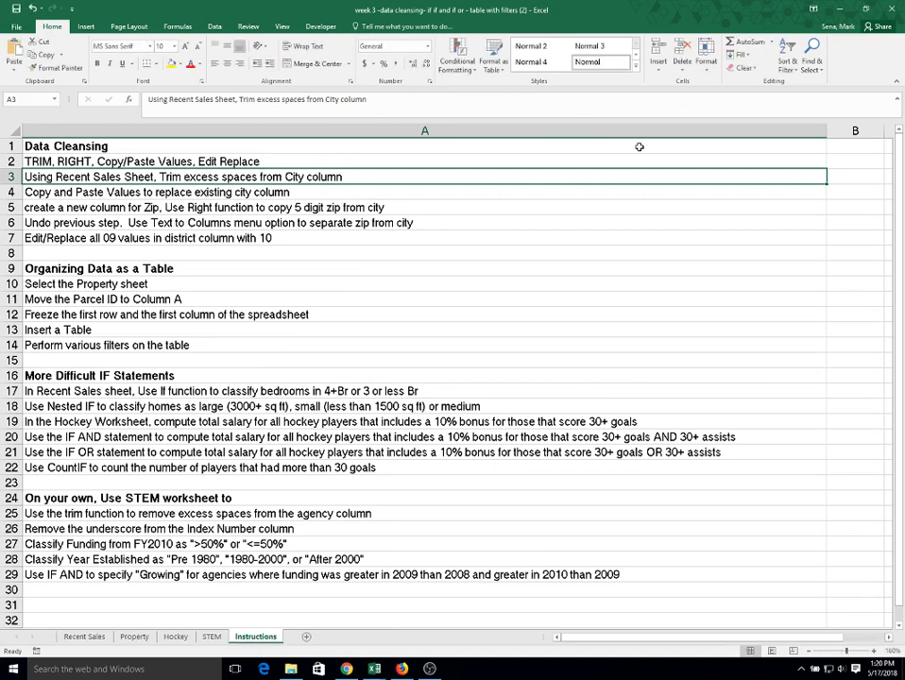
Step: Review the Data Cleansing tasks on the Instructions sheet, covering TRIM, RIGHT, paste values and Text to Columns
left_click(113, 157)
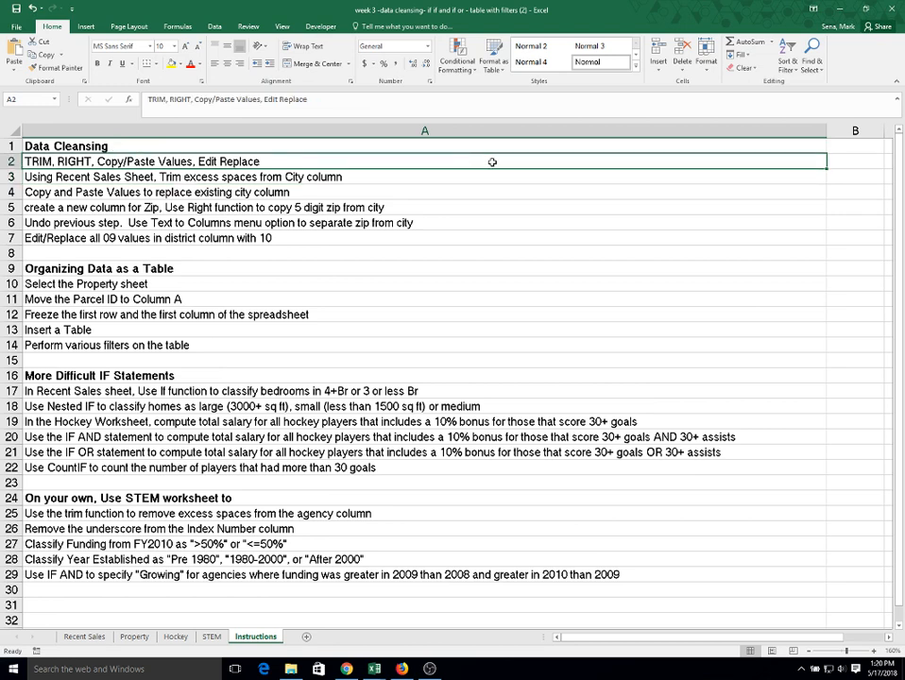
key("Down")
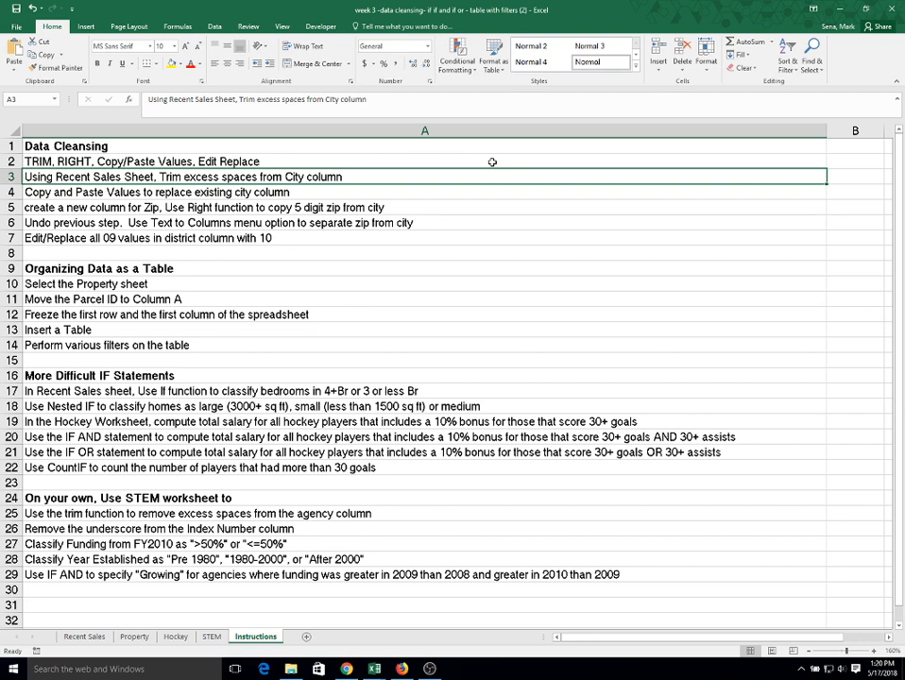
left_click(493, 162)
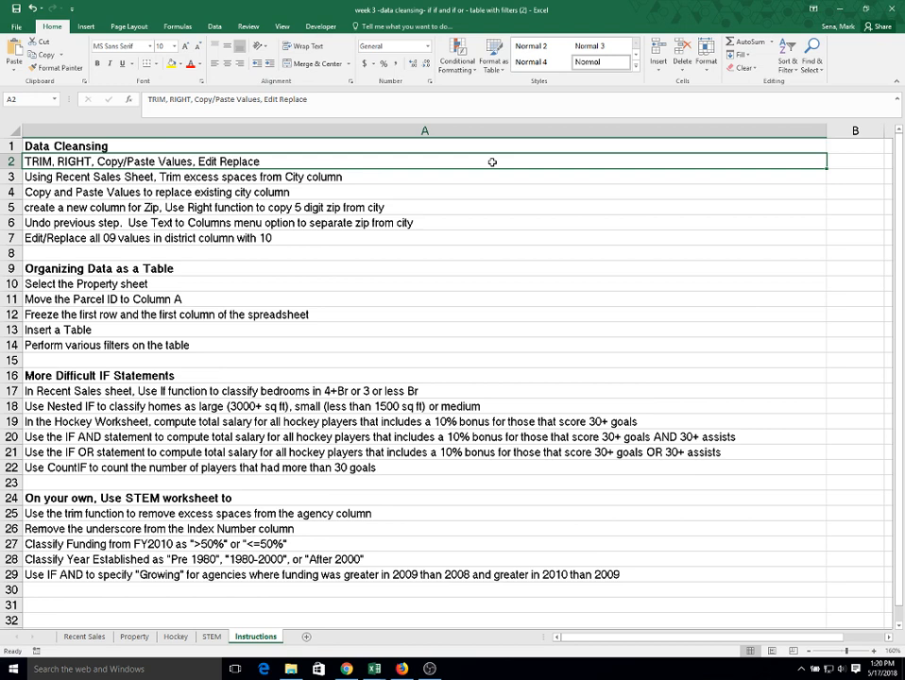
key("Down")
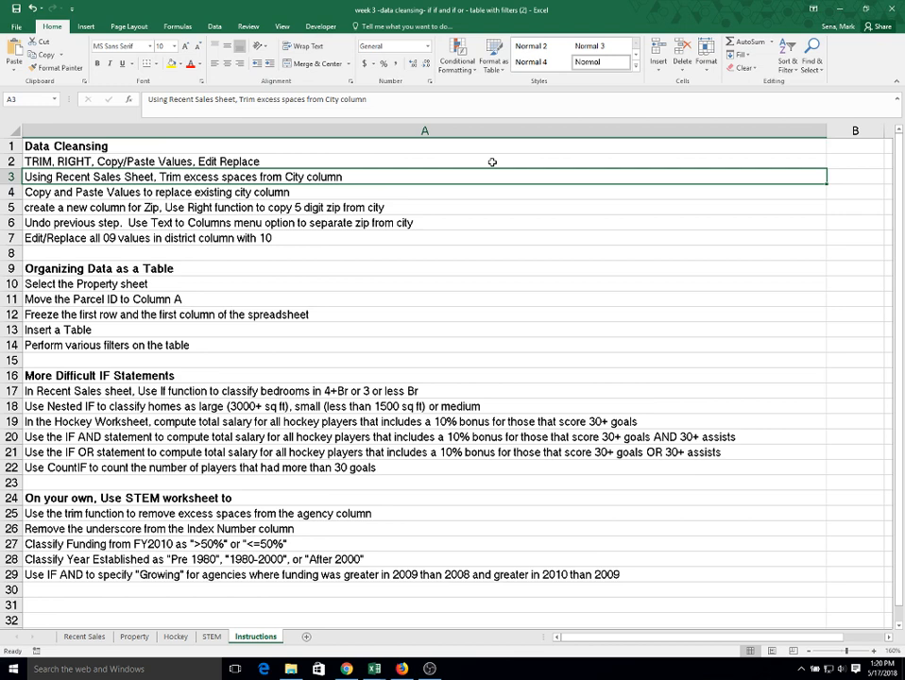
key("Down")
key("Up")
key("Up")
key("Down")
key("Down")
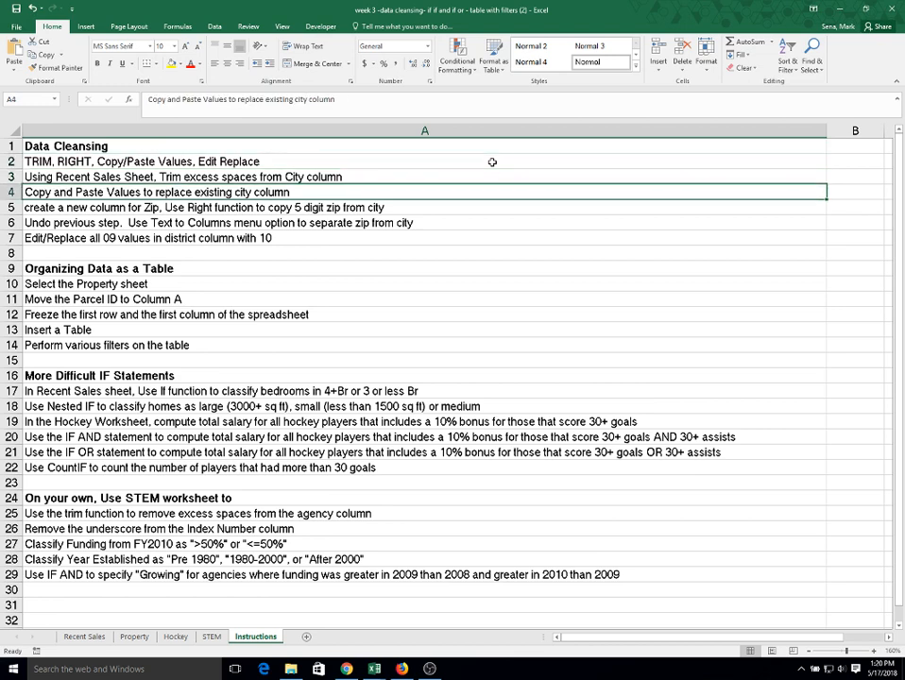
key("Down")
key("Down")
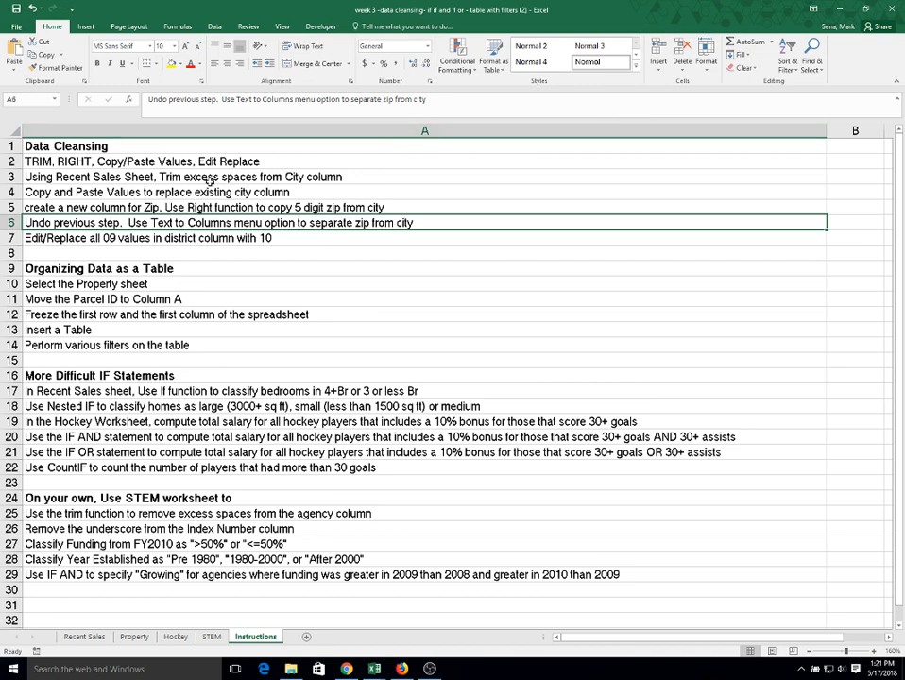
left_click(329, 177)
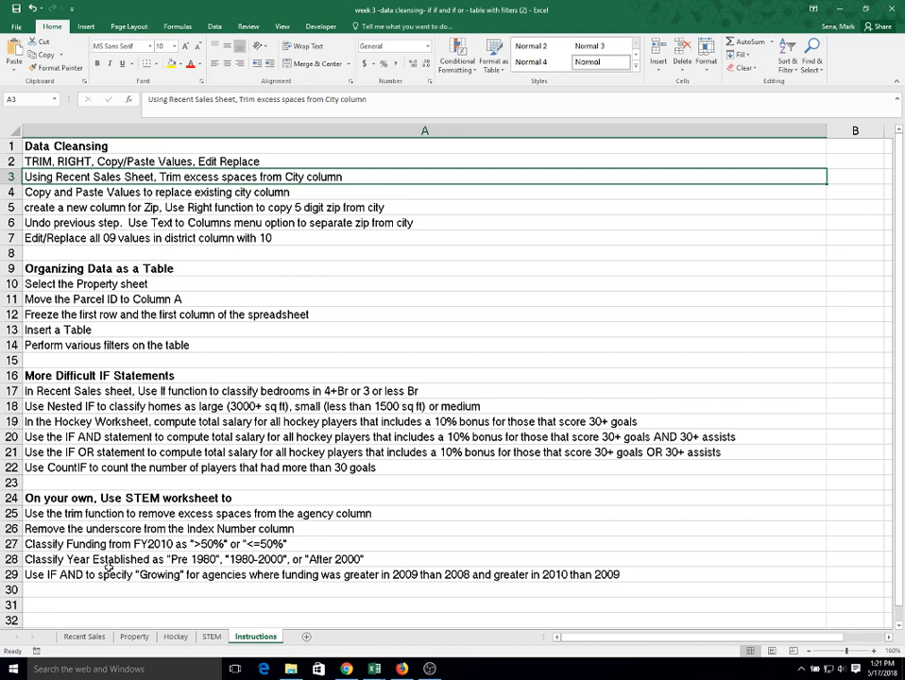
Step: On the Recent Sales sheet, widen the city column and narrow the baths column
left_click(85, 636)
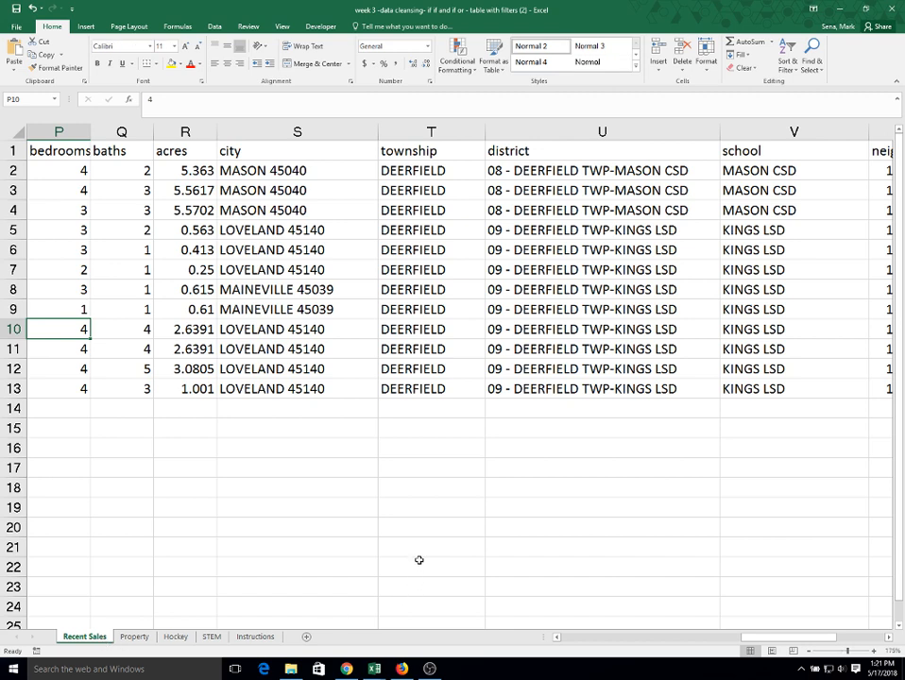
left_click(338, 165)
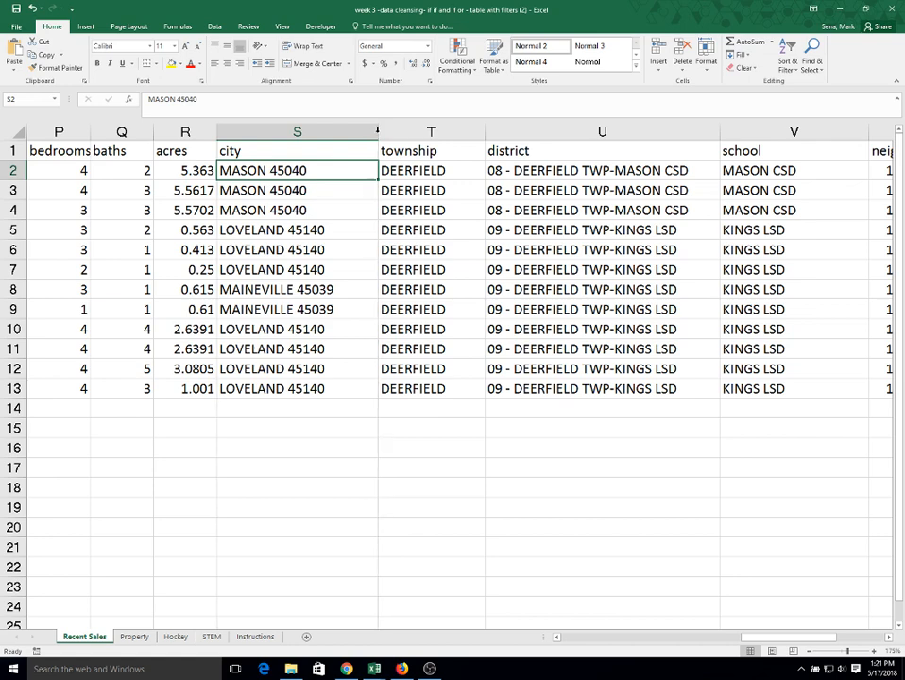
left_click_drag(377, 132, 442, 132)
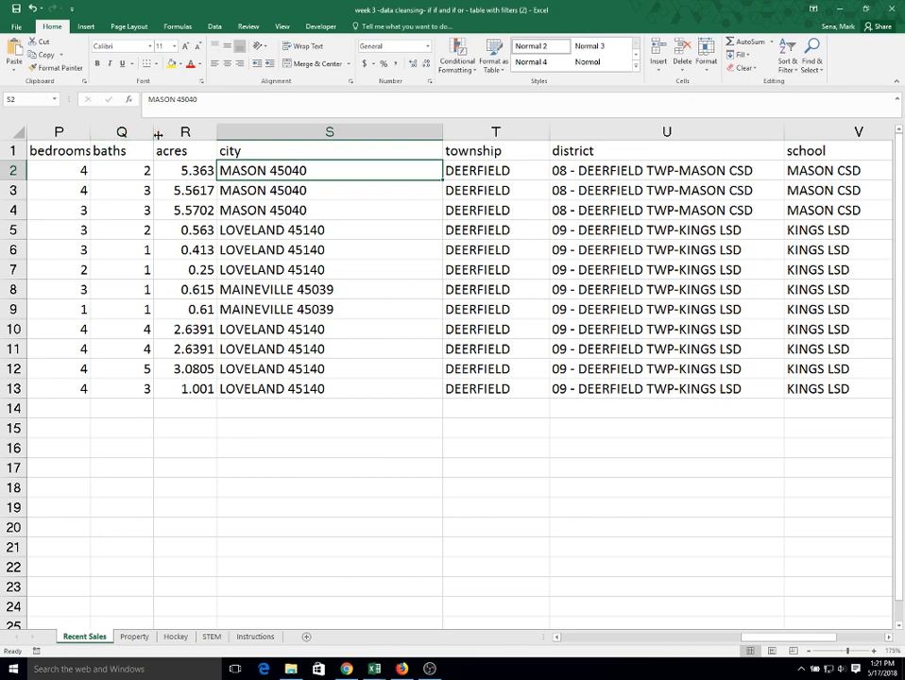
left_click_drag(153, 132, 131, 132)
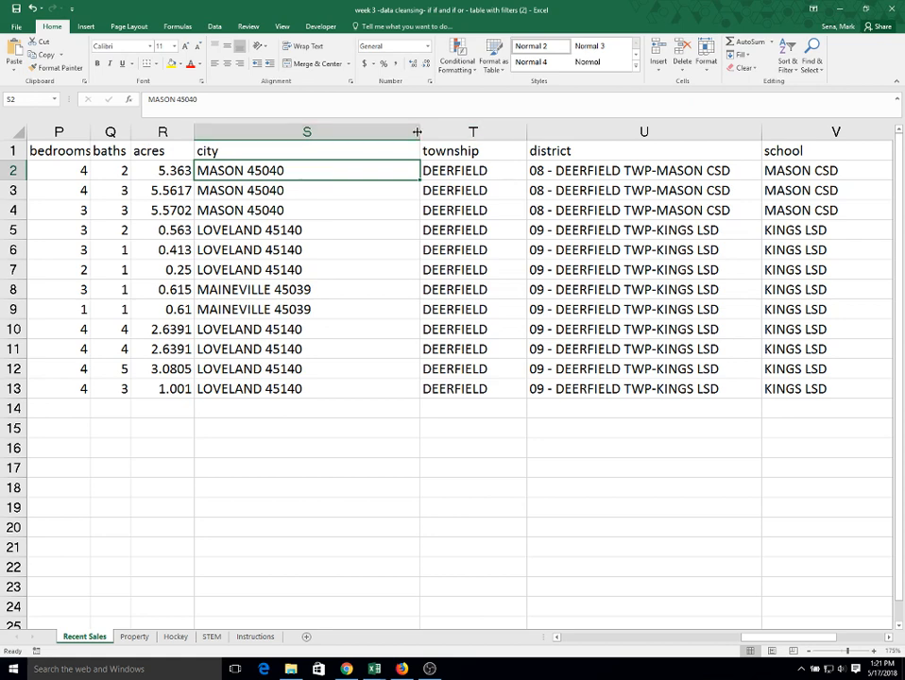
left_click_drag(417, 132, 341, 131)
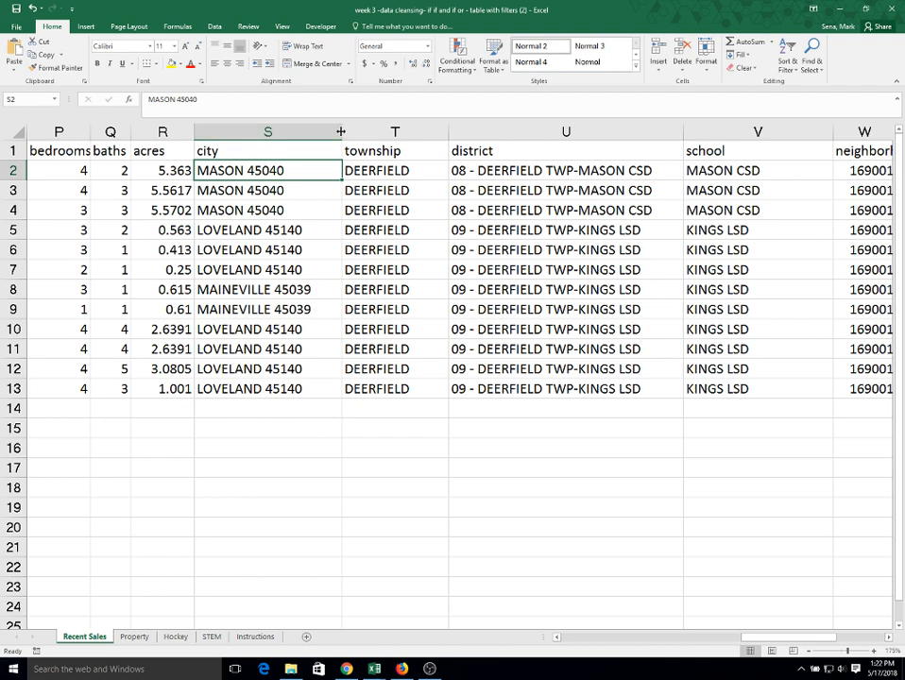
key("ctrl+z")
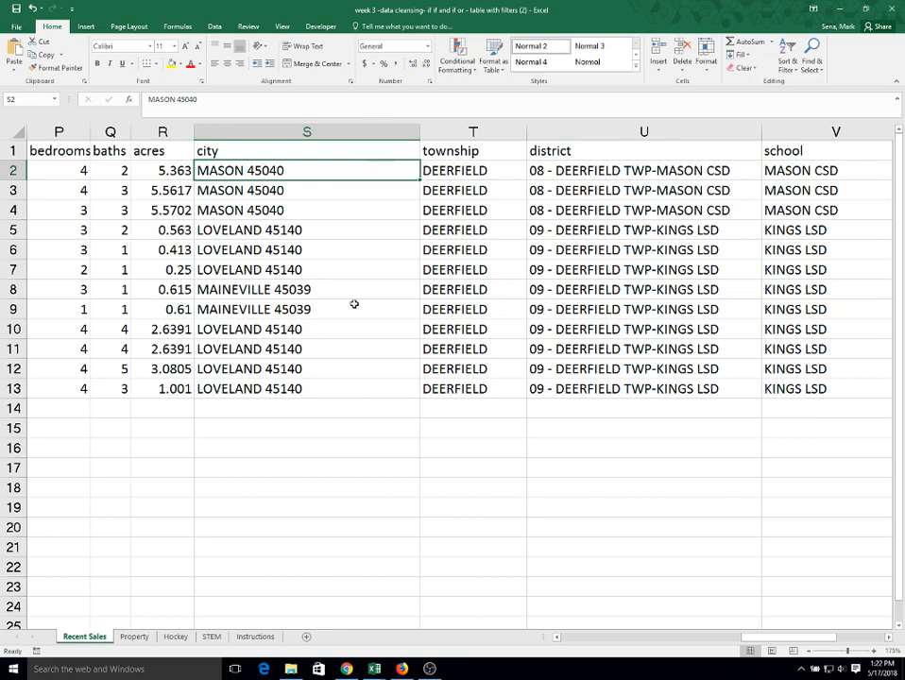
Step: Insert a blank column before the existing city column and give it the header "city" in S1
right_click(347, 130)
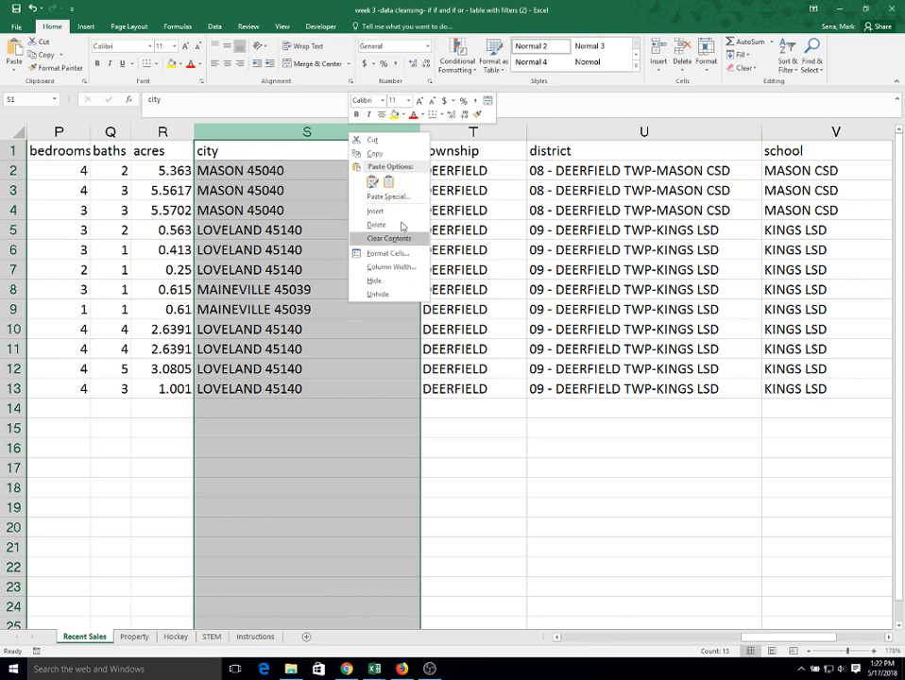
key("Escape")
key("ctrl+plus")
left_click(236, 151)
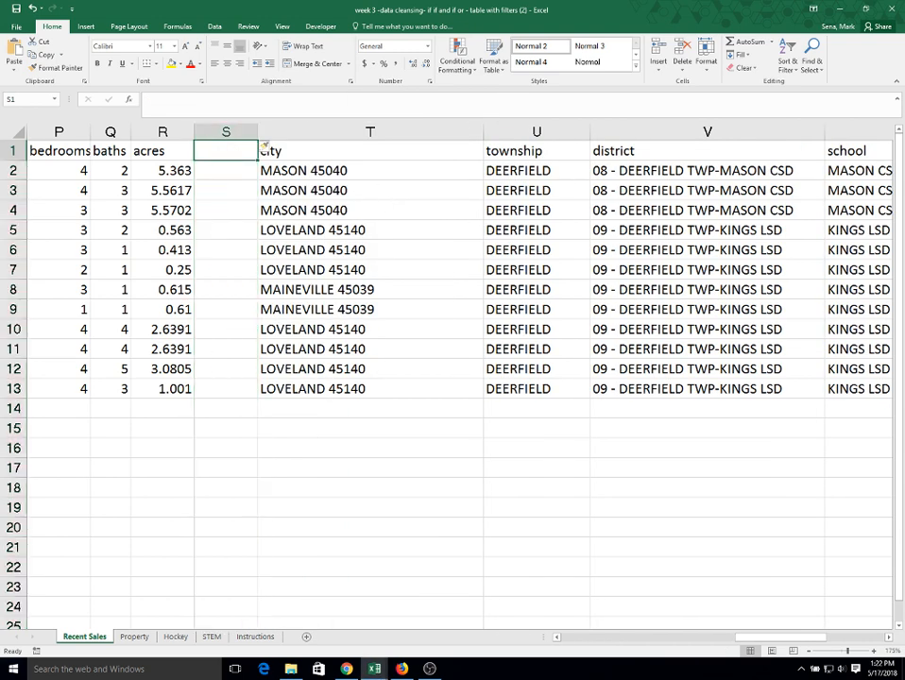
type("C")
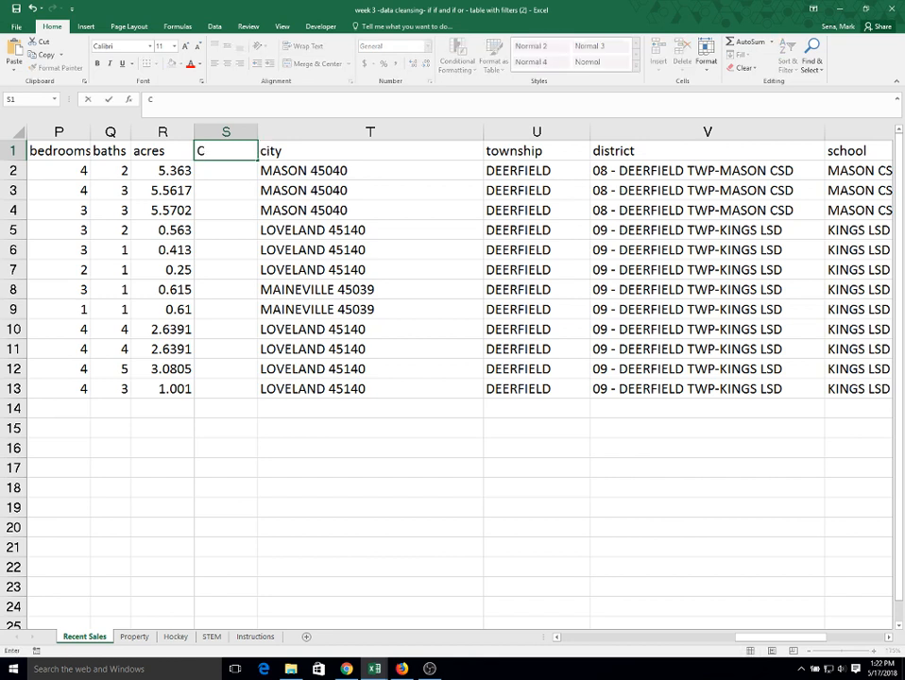
type("ity")
key("BackSpace")
key("BackSpace")
key("BackSpace")
key("BackSpace")
type("city")
key("Return")
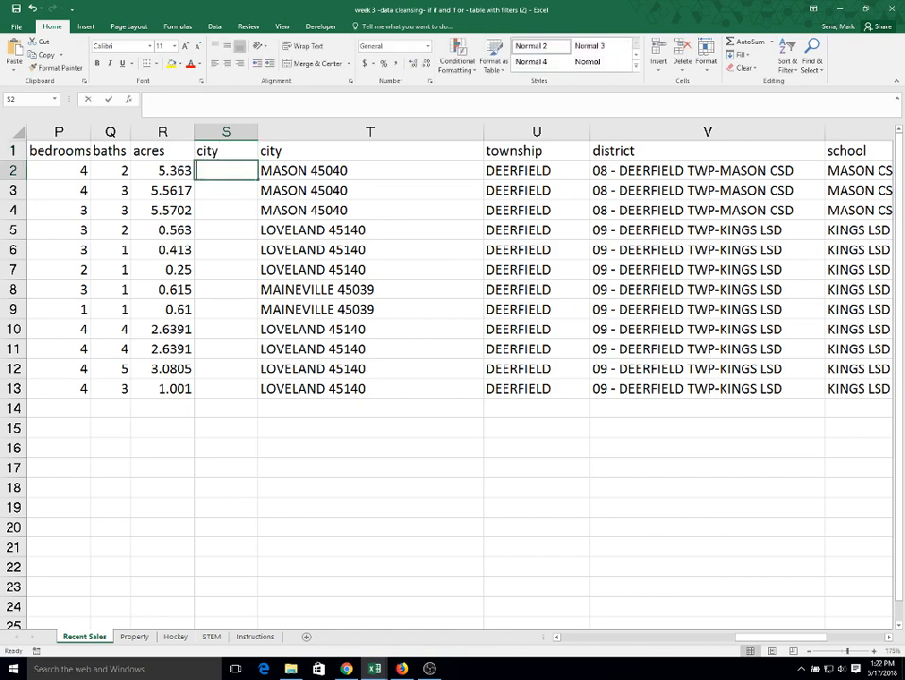
Step: Enter the formula =TRIM(T2) in cell S2 to remove excess spaces from the first city value
type("=trim")
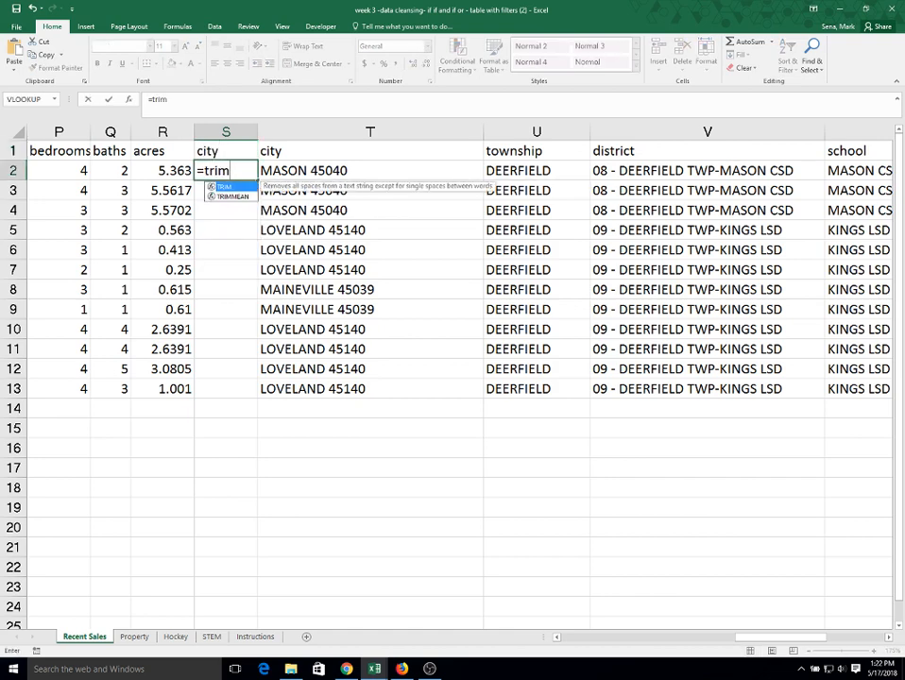
type("(")
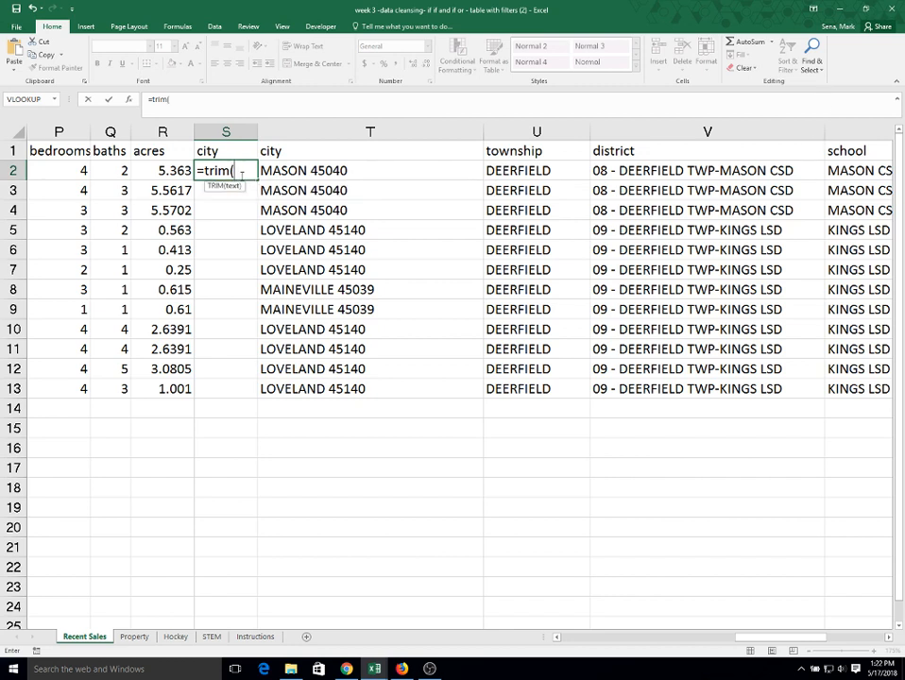
left_click(359, 172)
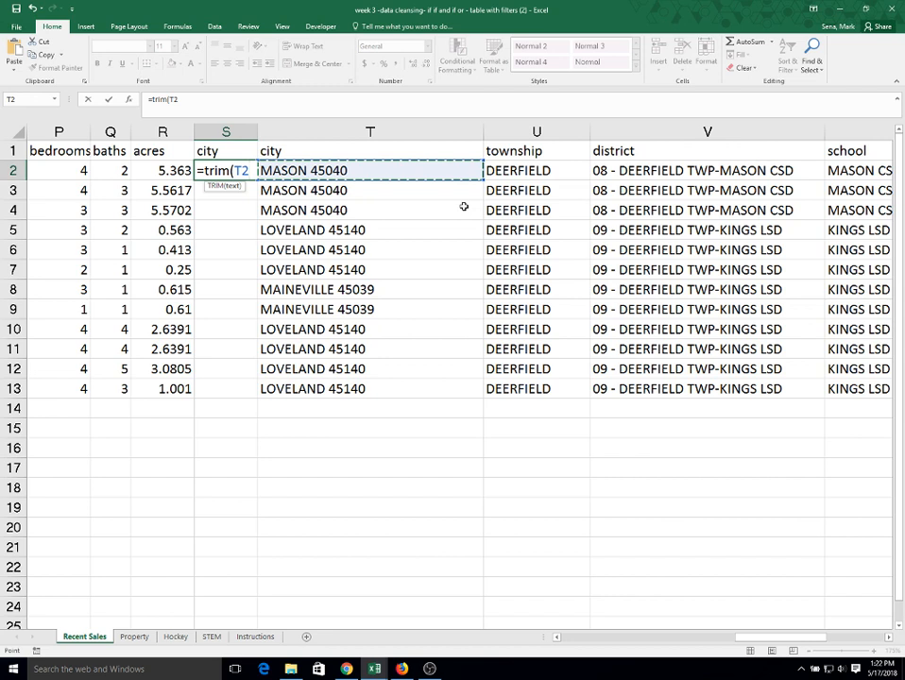
type(")")
key("Return")
key("Up")
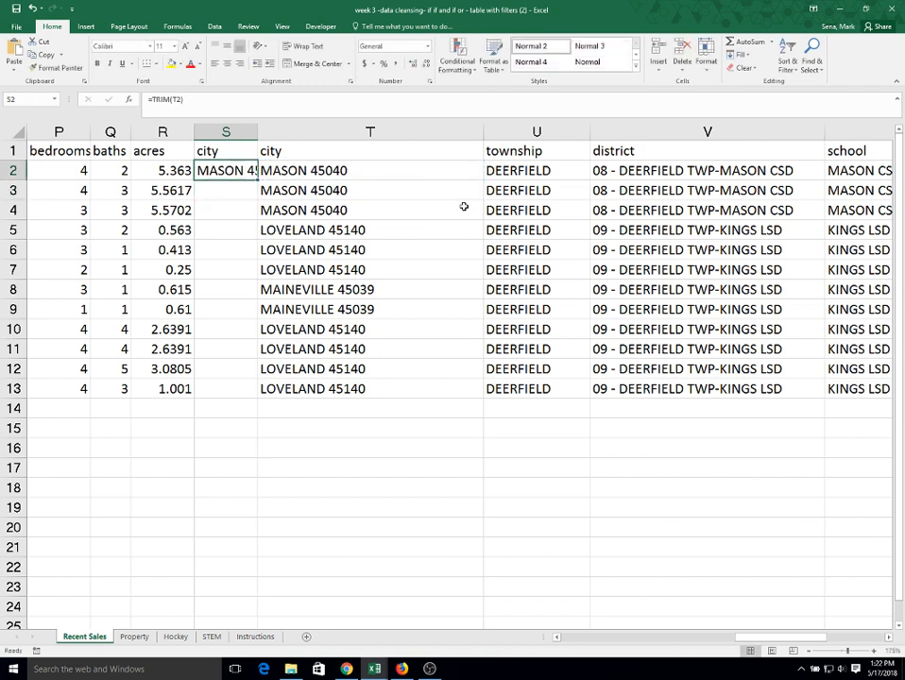
Step: Fill the TRIM formula down to S13 and autofit the width of column S
double_click(256, 180)
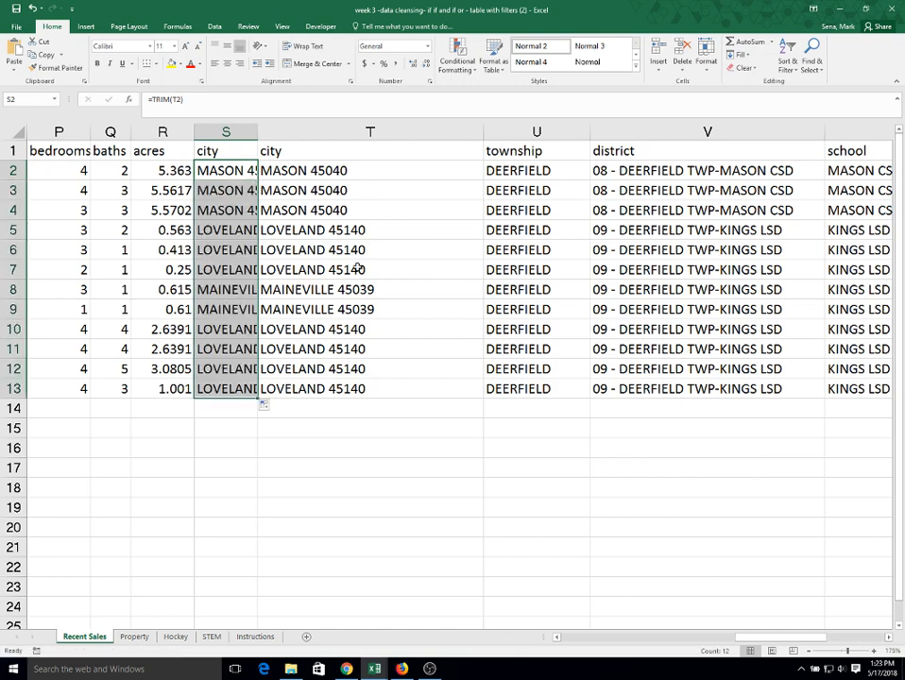
double_click(257, 133)
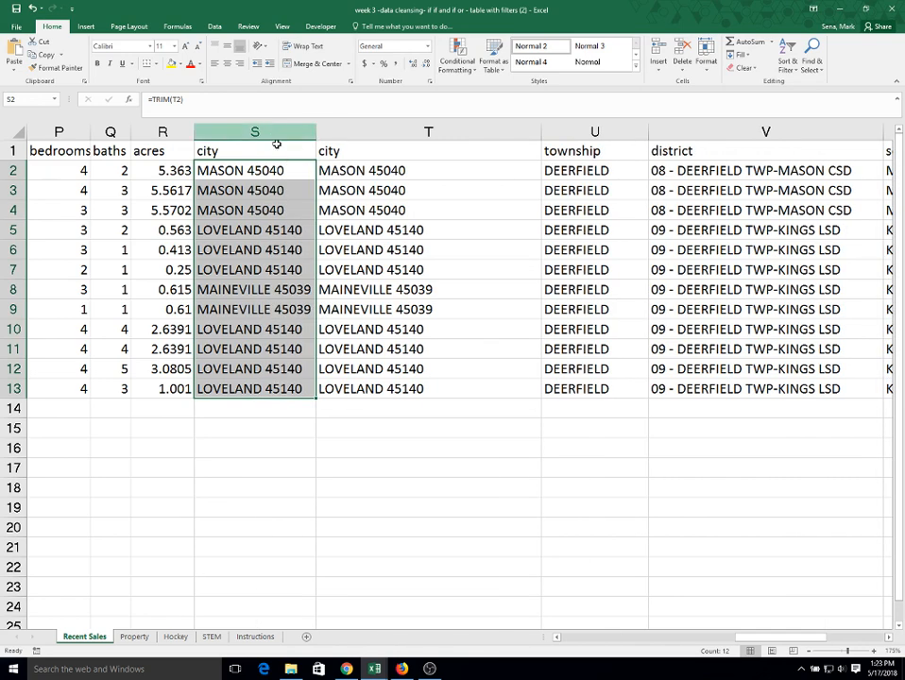
left_click(257, 293)
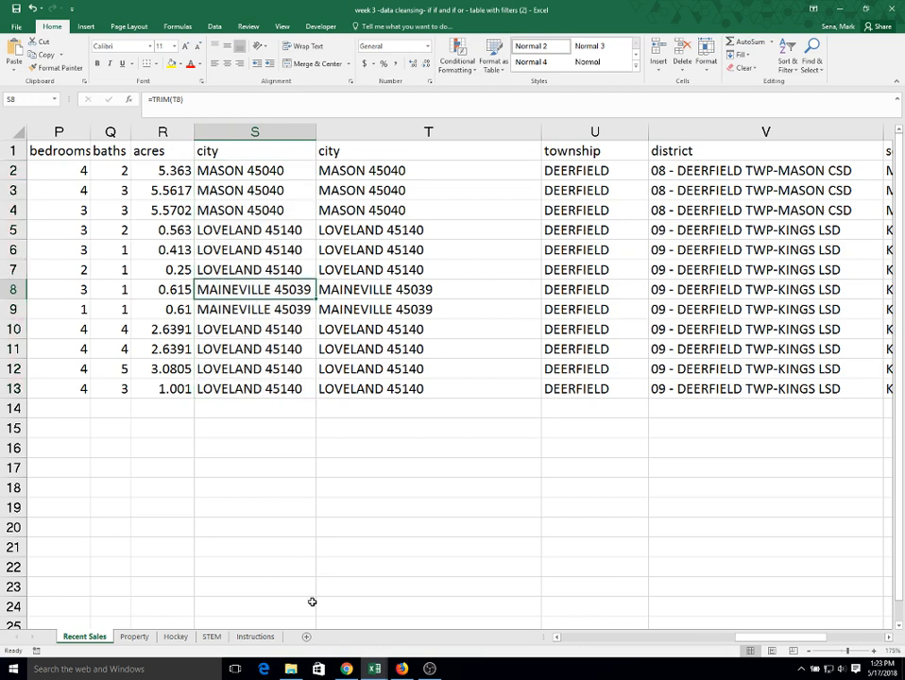
Step: Check the instruction about copying and pasting values on the Instructions sheet and return to Recent Sales
left_click(255, 636)
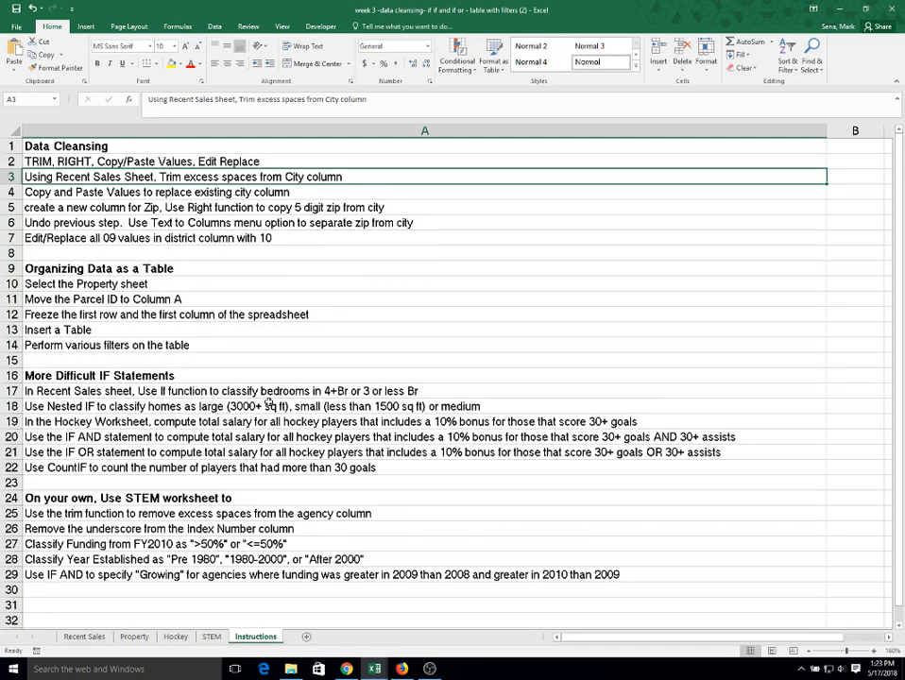
left_click(214, 192)
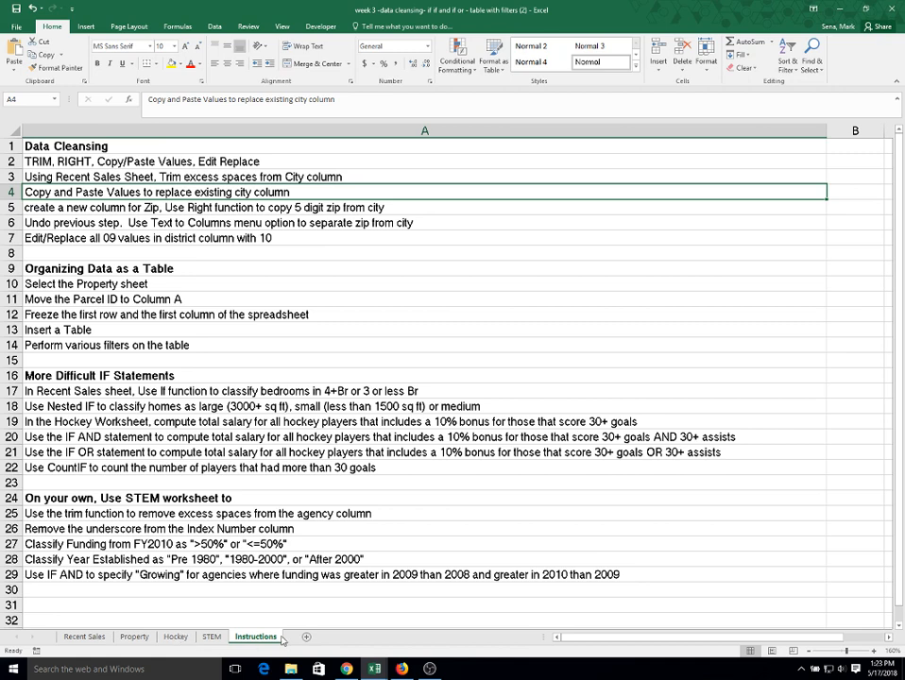
left_click(83, 637)
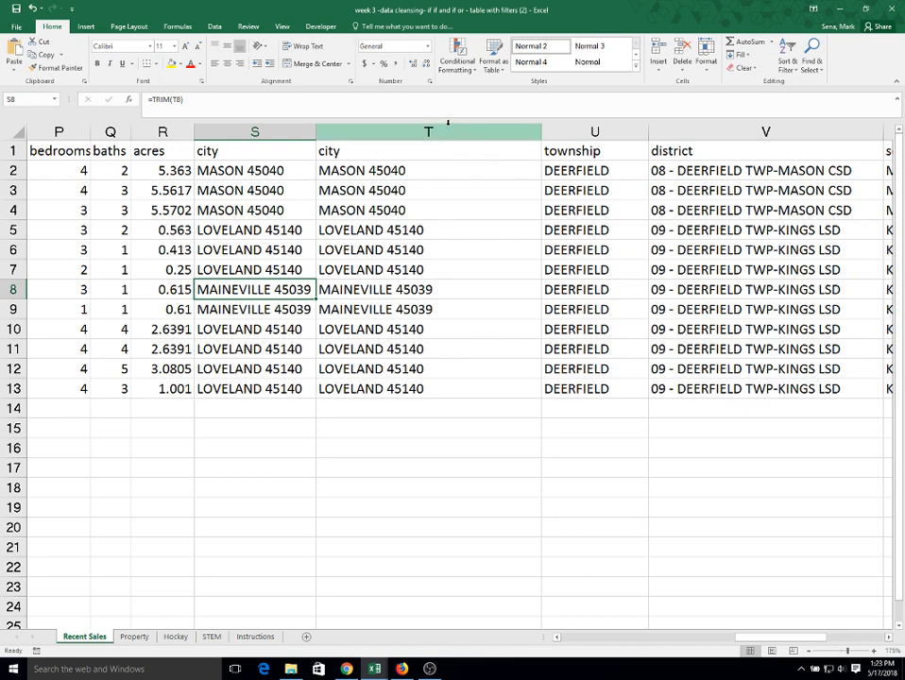
Step: Try deleting the original city column while the TRIM formulas still refer to it, and undo the deletion
left_click(445, 126)
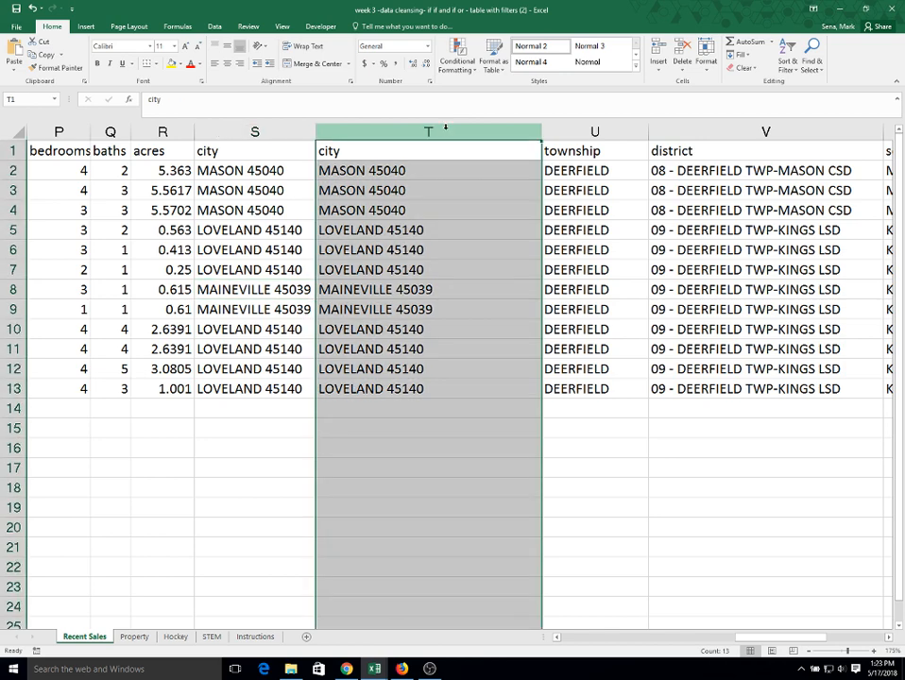
right_click(443, 131)
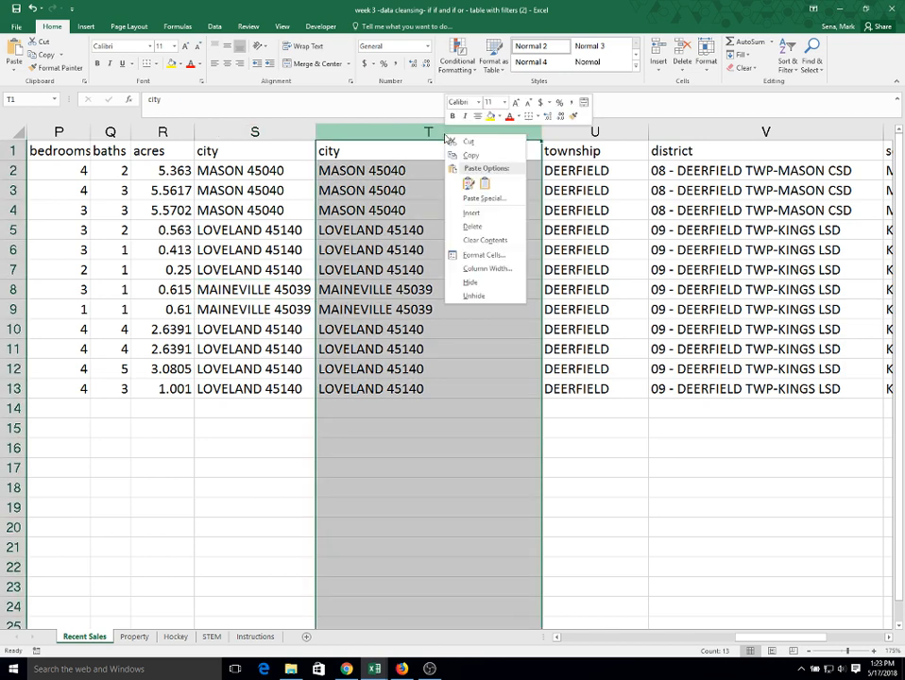
left_click(474, 228)
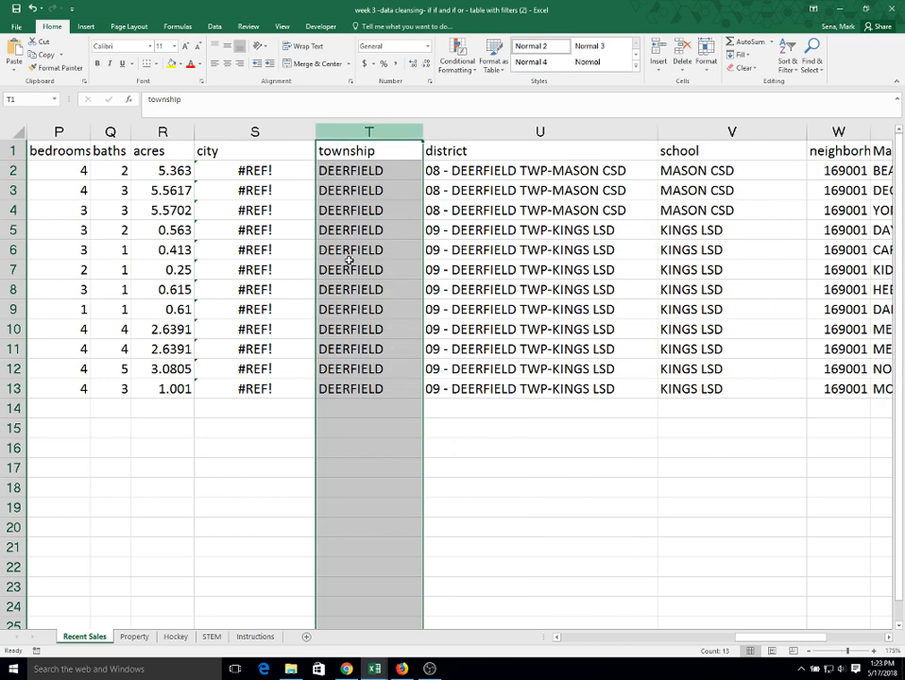
left_click(280, 167)
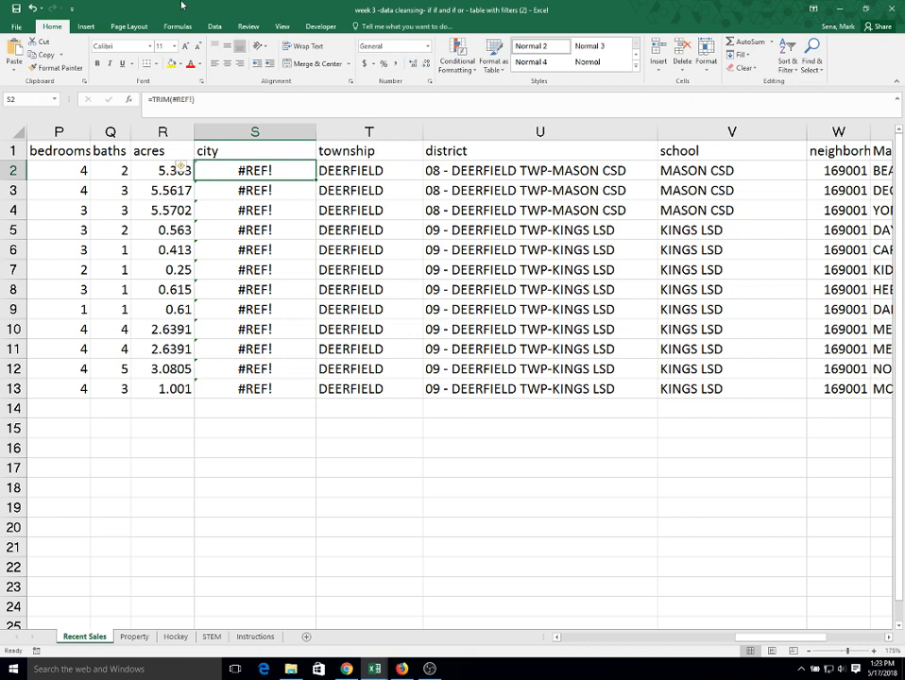
left_click(32, 9)
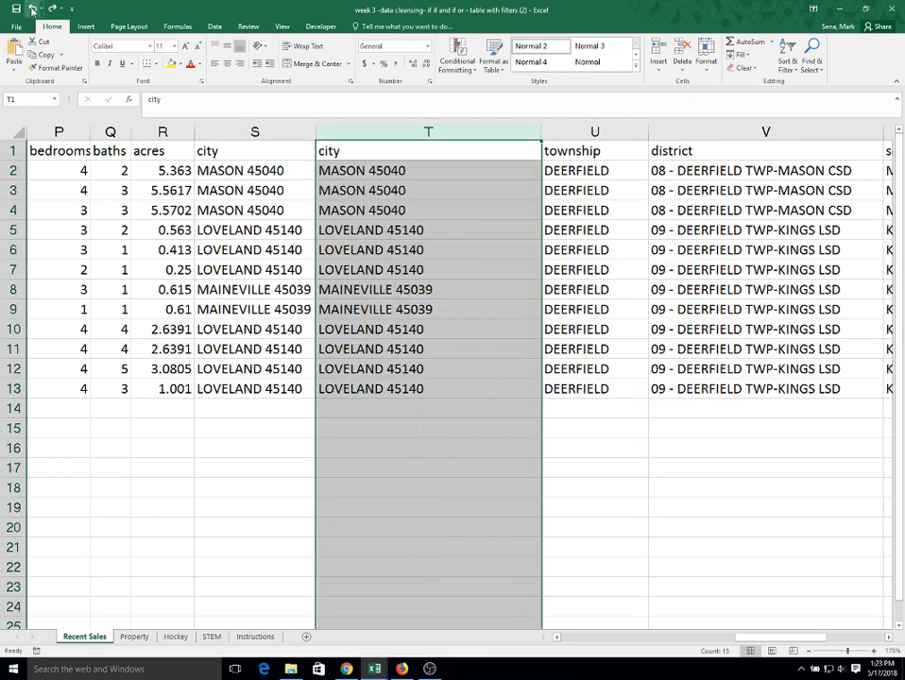
Step: Insert a blank column S directly before the trimmed city column on the Recent Sales sheet
left_click(394, 427)
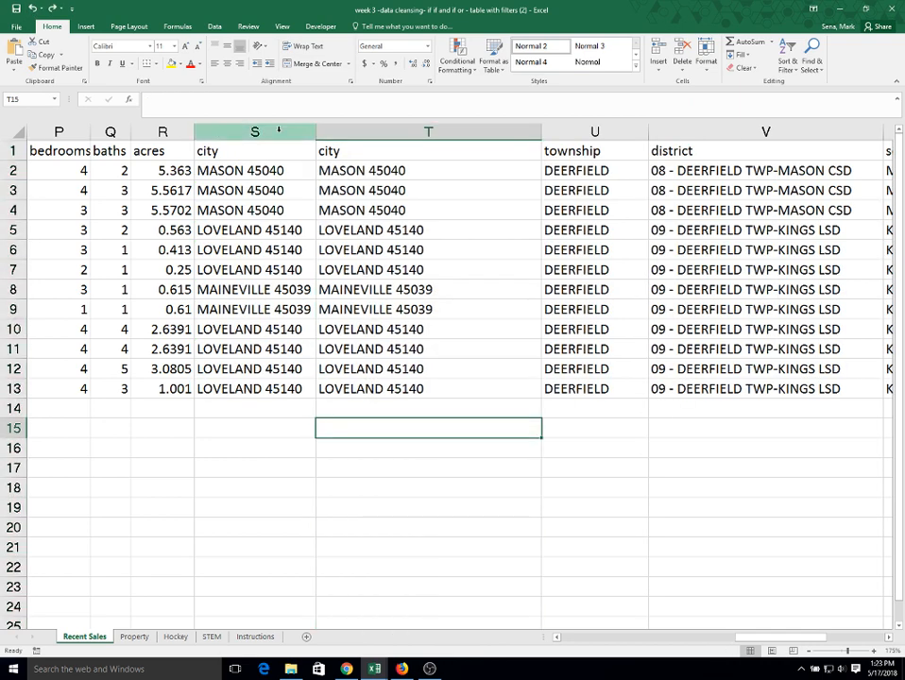
right_click(238, 127)
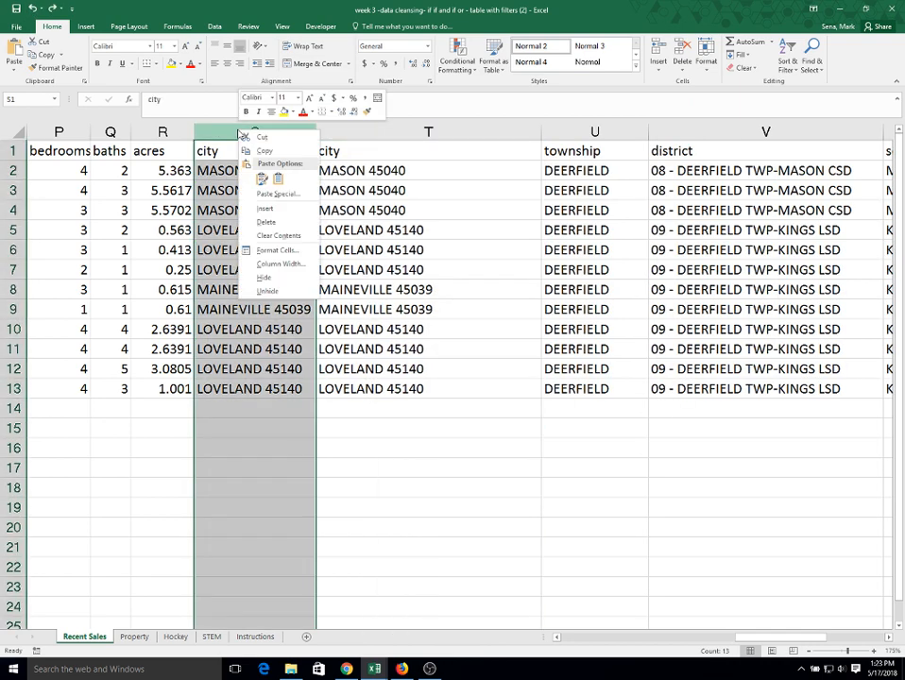
left_click(273, 212)
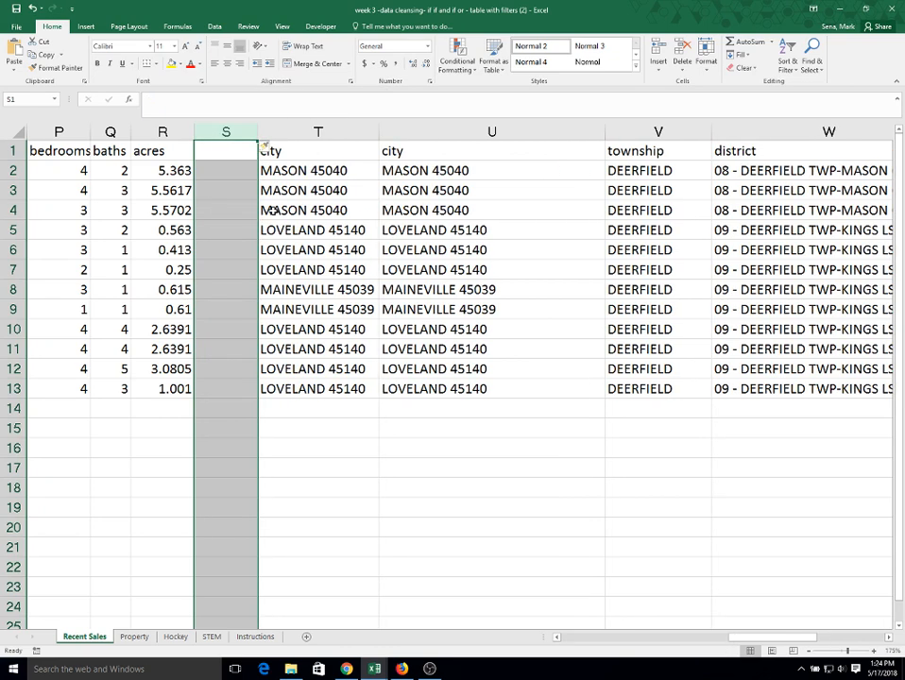
left_click(231, 149)
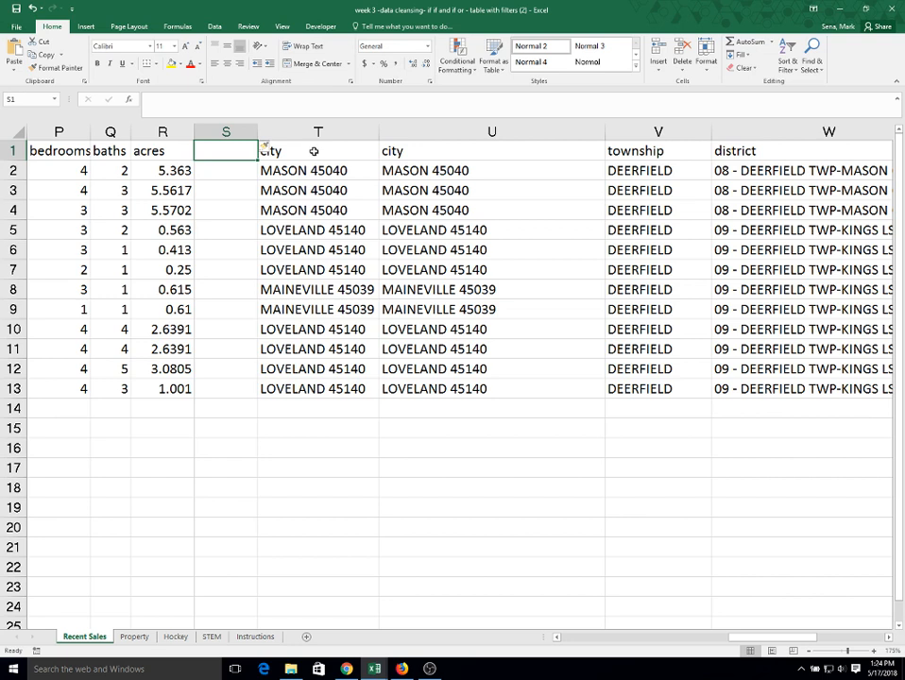
Step: Try copying the trimmed city cells T1:T13 and pasting them into S1 with a regular paste
left_click_drag(314, 152, 320, 390)
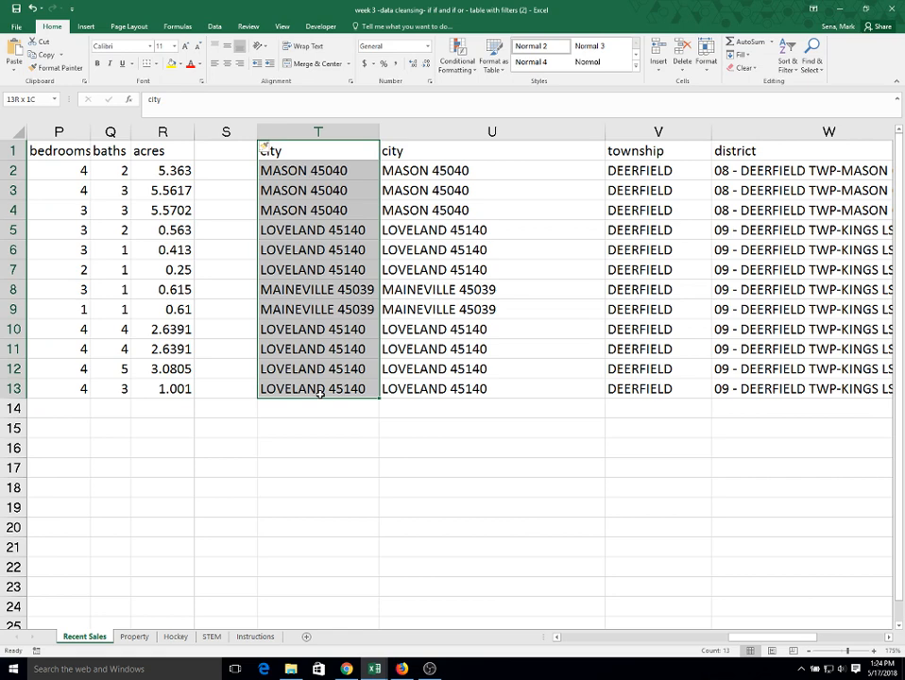
right_click(302, 154)
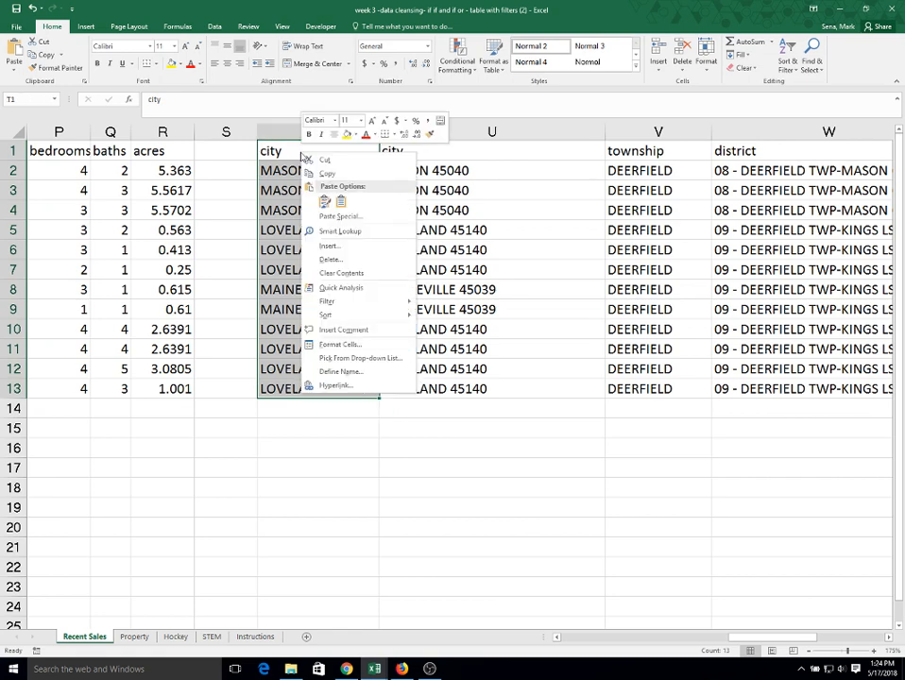
left_click(339, 175)
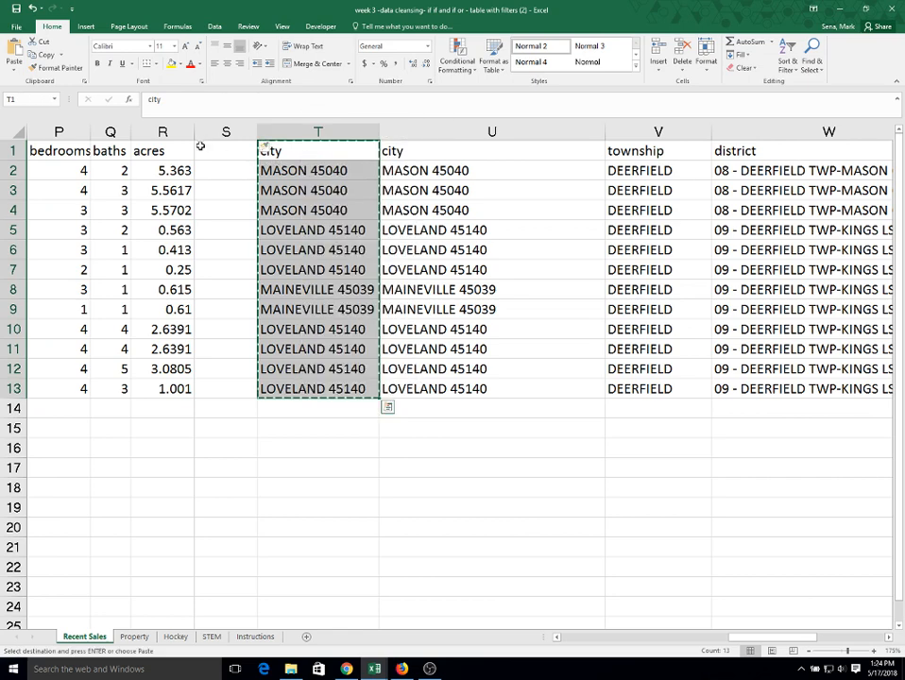
left_click(208, 151)
right_click(209, 154)
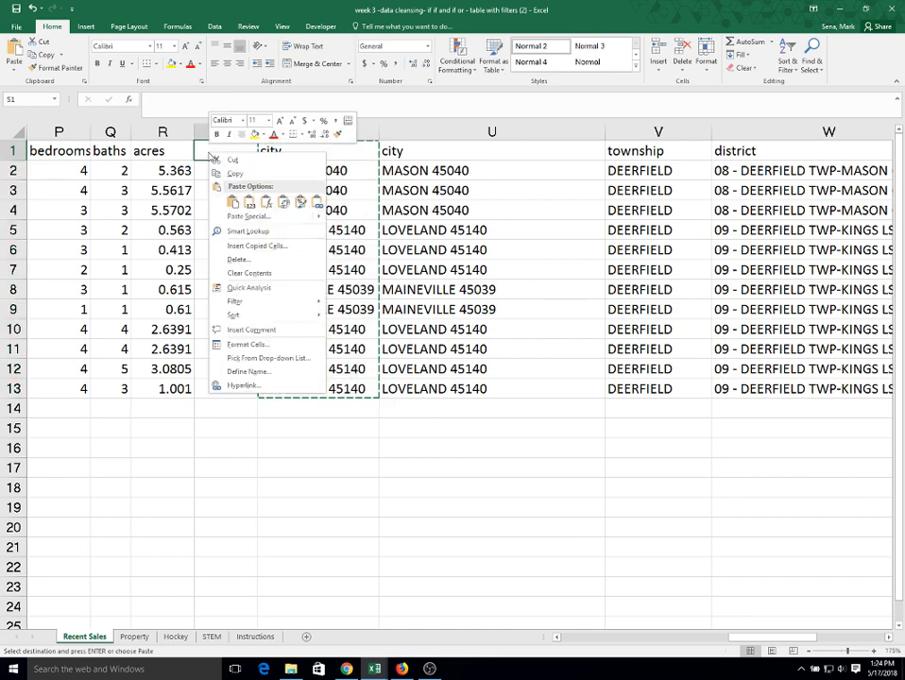
left_click(232, 203)
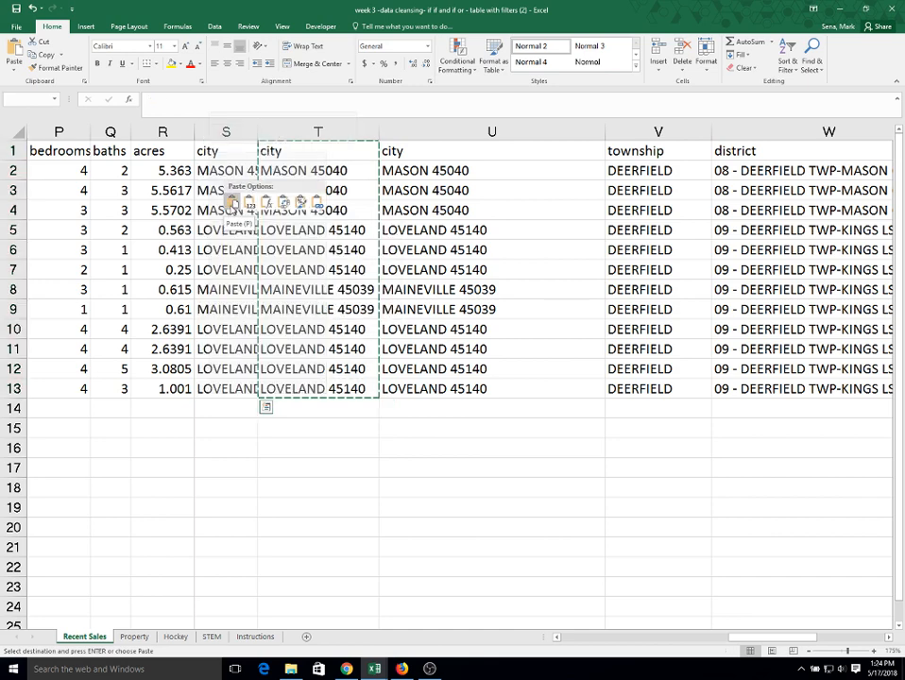
Step: Check the formulas in several of the pasted city cells in column S and undo the regular paste
left_click(229, 170)
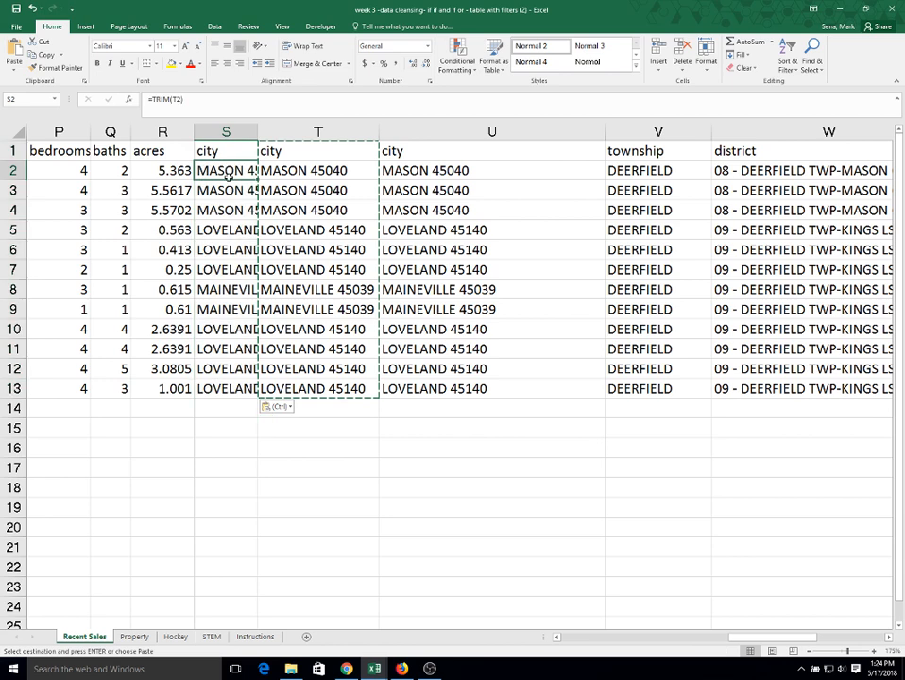
left_click(230, 192)
left_click(233, 241)
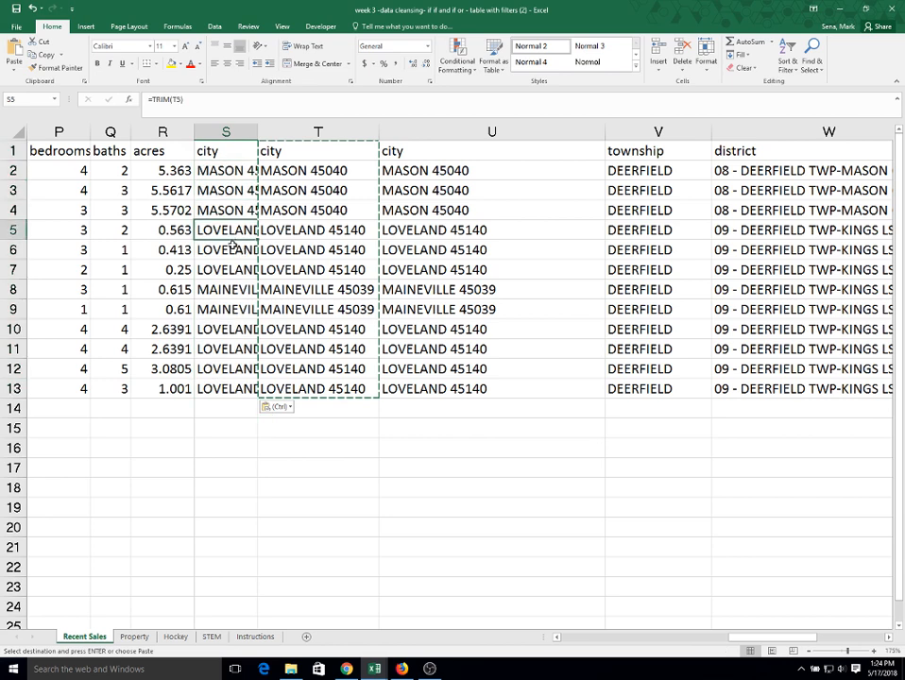
left_click(234, 288)
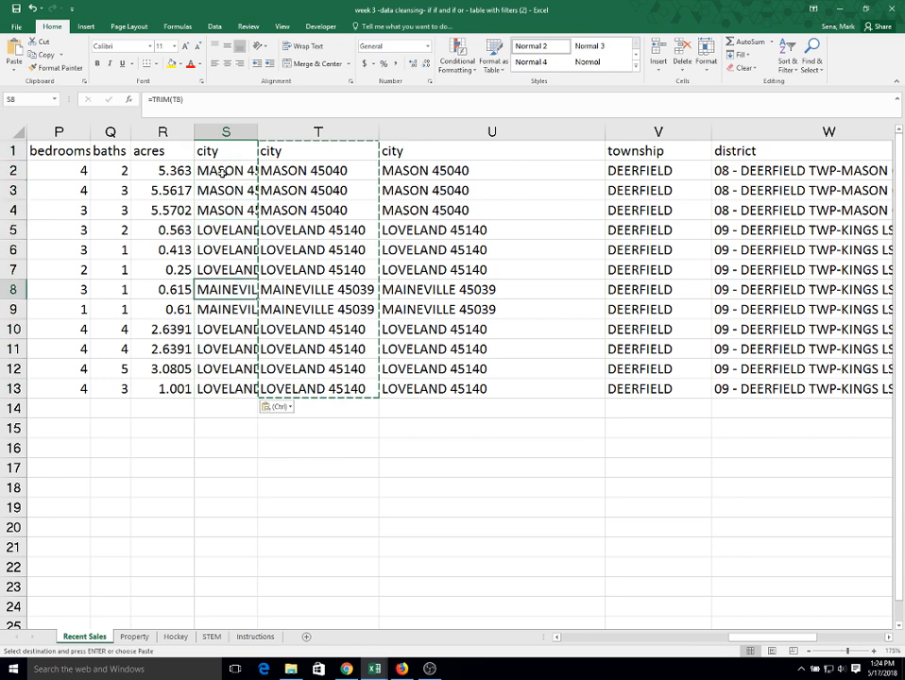
left_click(223, 172)
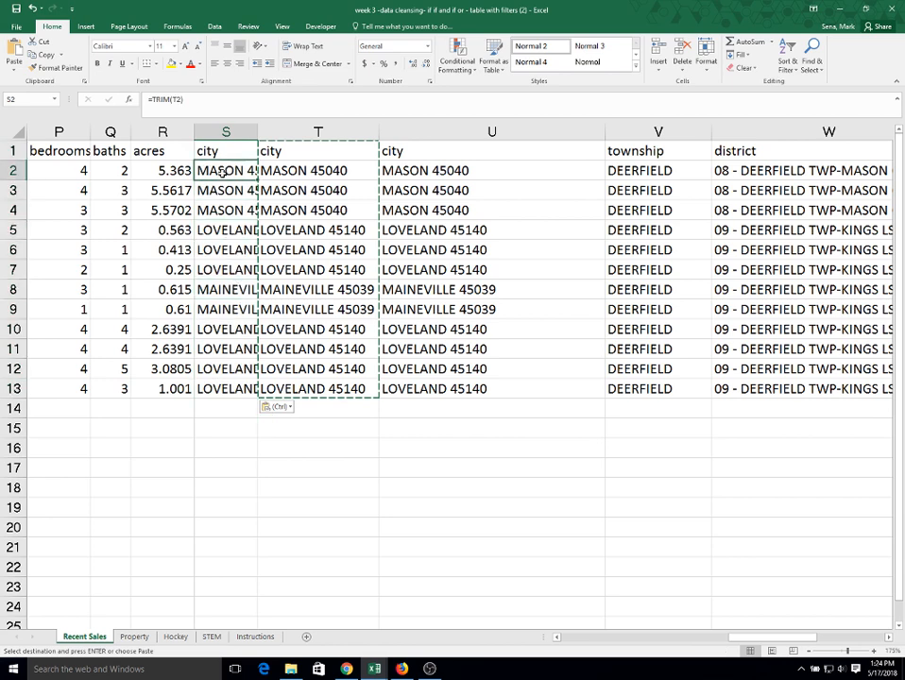
left_click(293, 174)
left_click(237, 174)
left_click(32, 8)
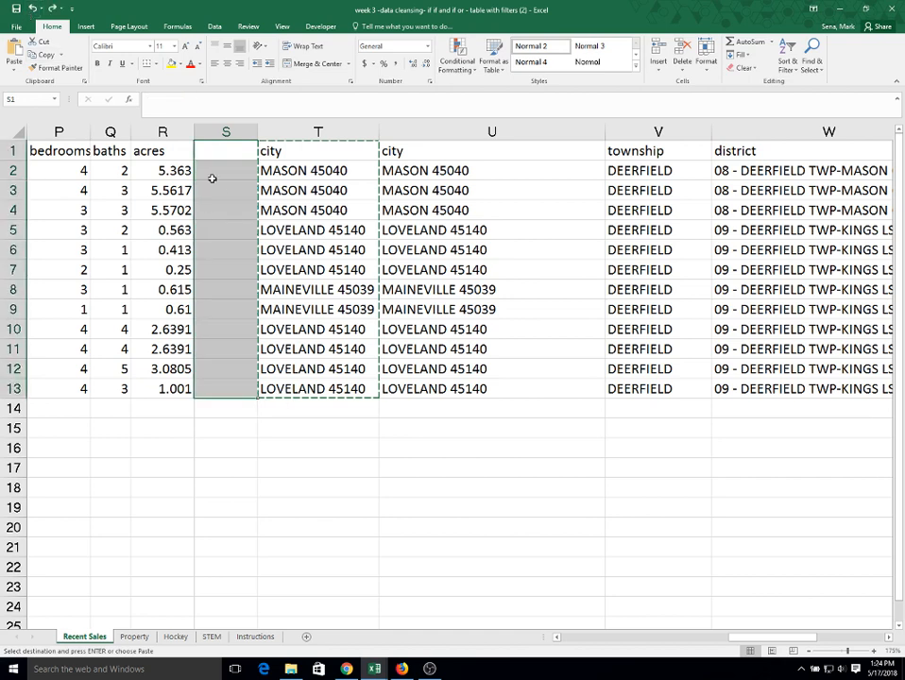
Step: Compare the formula in T2 with the original city value in U2 and cancel the pending copy
left_click(332, 171)
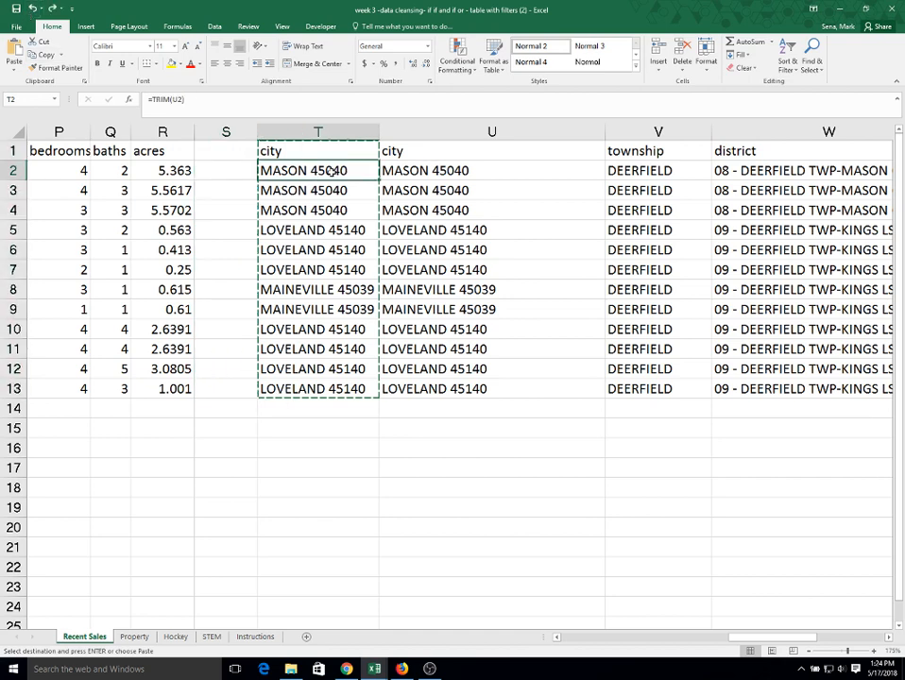
left_click(472, 176)
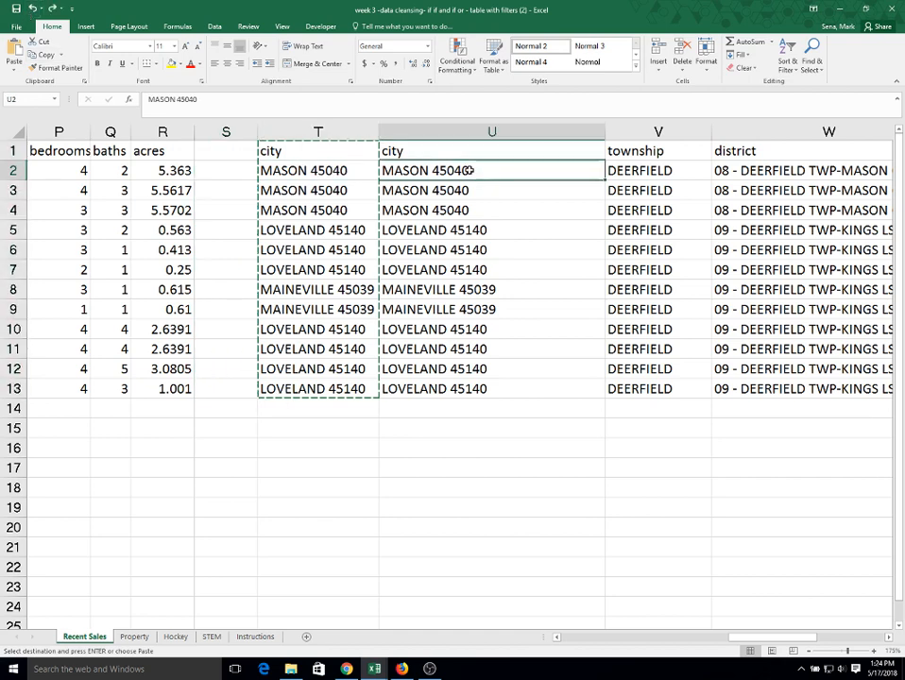
left_click(277, 168)
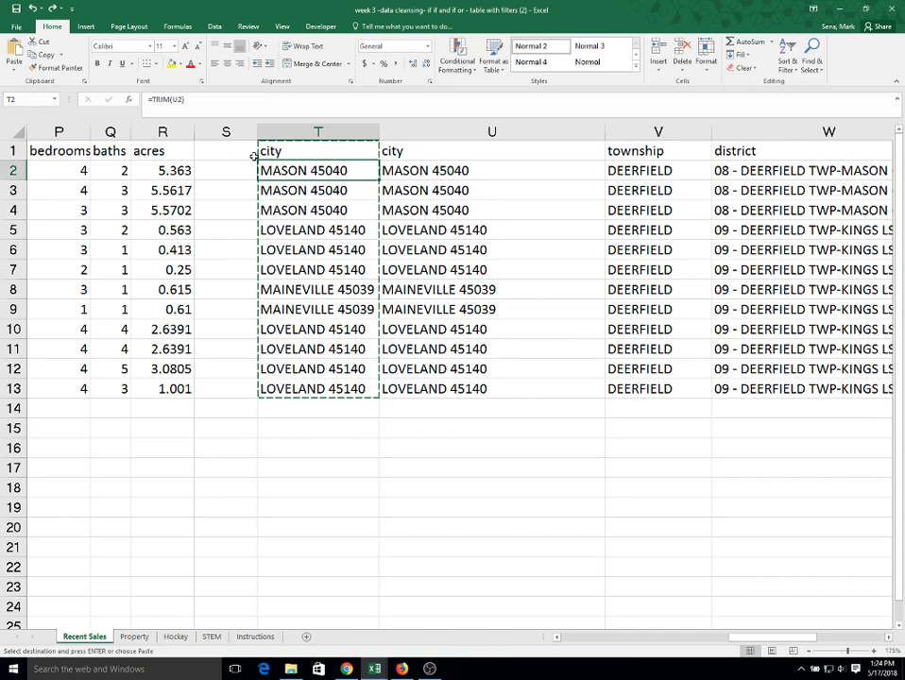
left_click_drag(323, 152, 316, 293)
key("Escape")
left_click(497, 269)
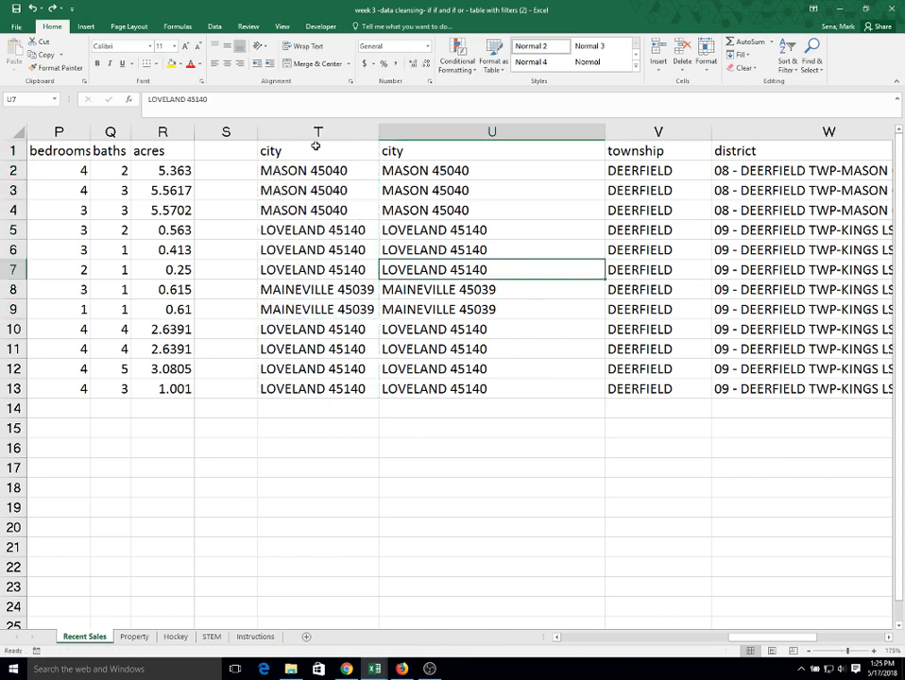
Step: Copy the trimmed city cells T1:T13 and paste them as values only into column S starting at S1
left_click_drag(315, 150, 312, 389)
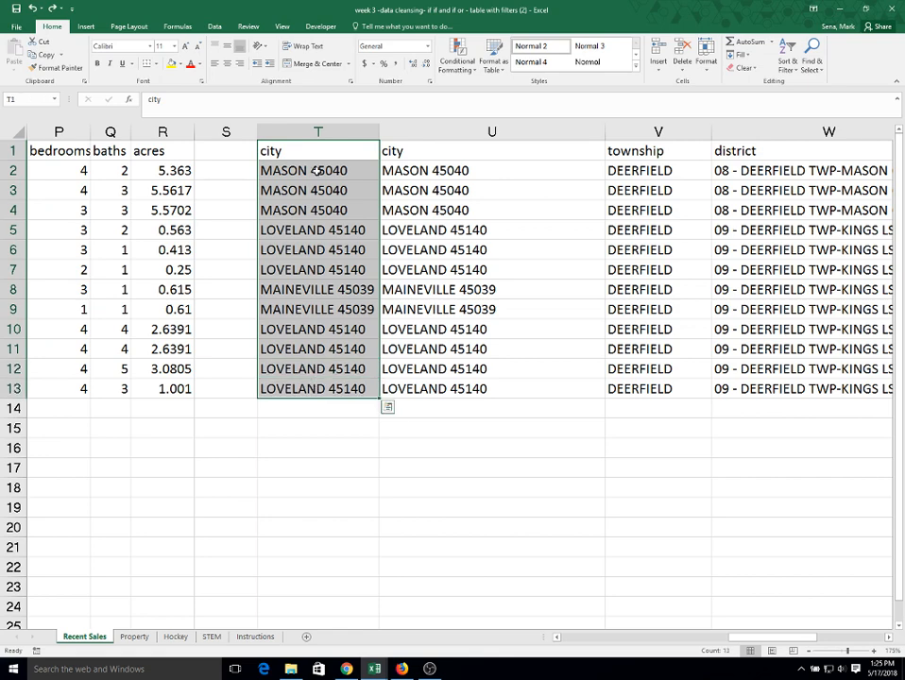
right_click(322, 149)
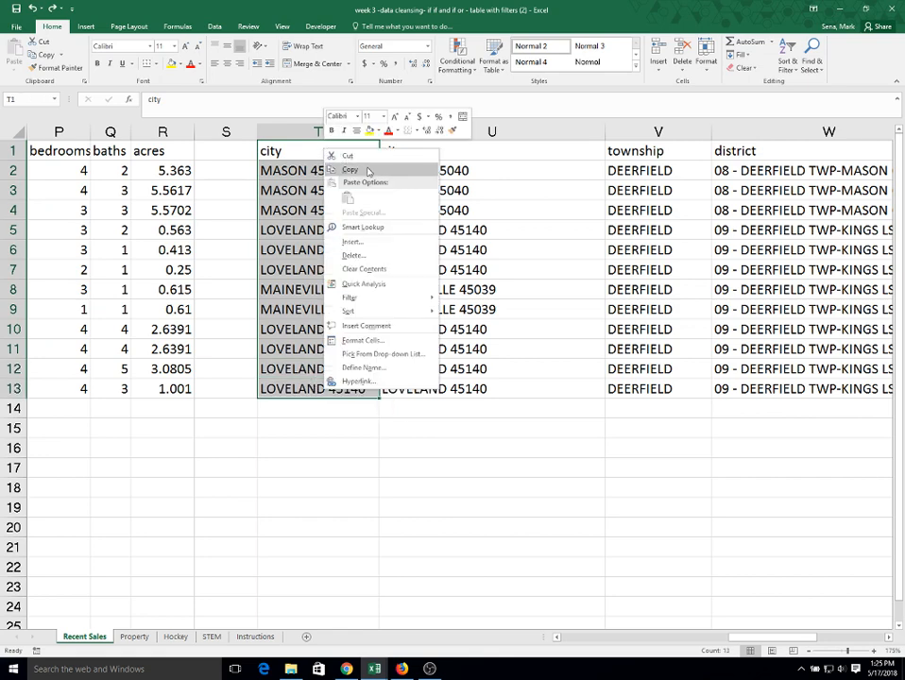
left_click(367, 171)
left_click(203, 154)
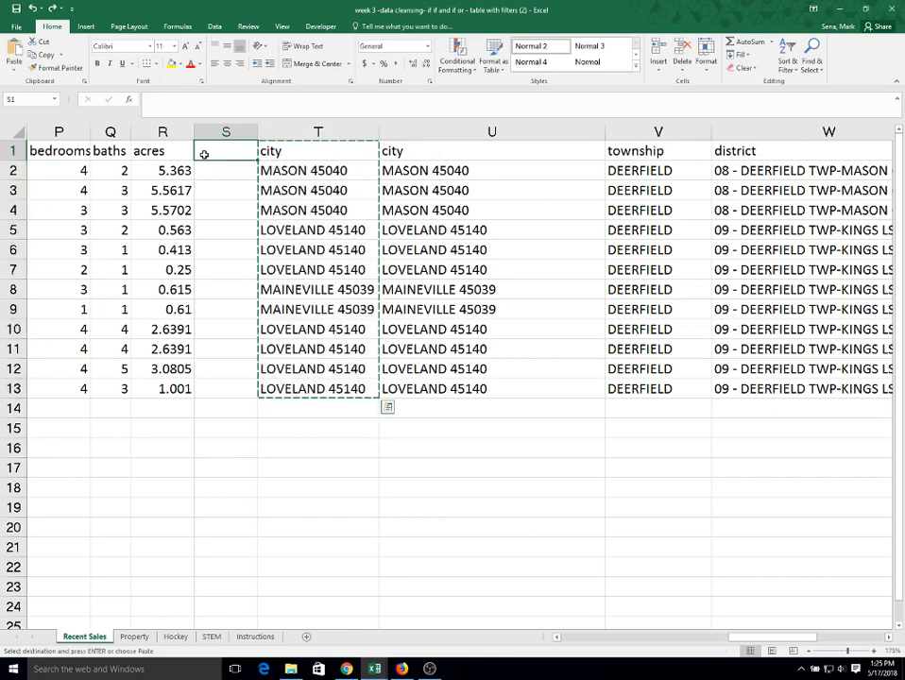
right_click(203, 154)
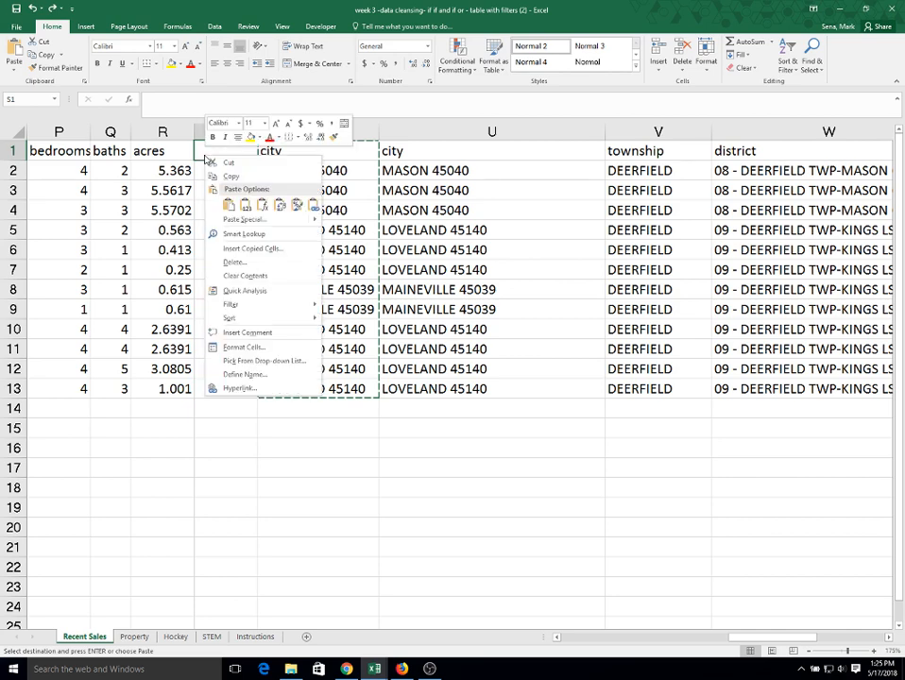
mouse_move(233, 223)
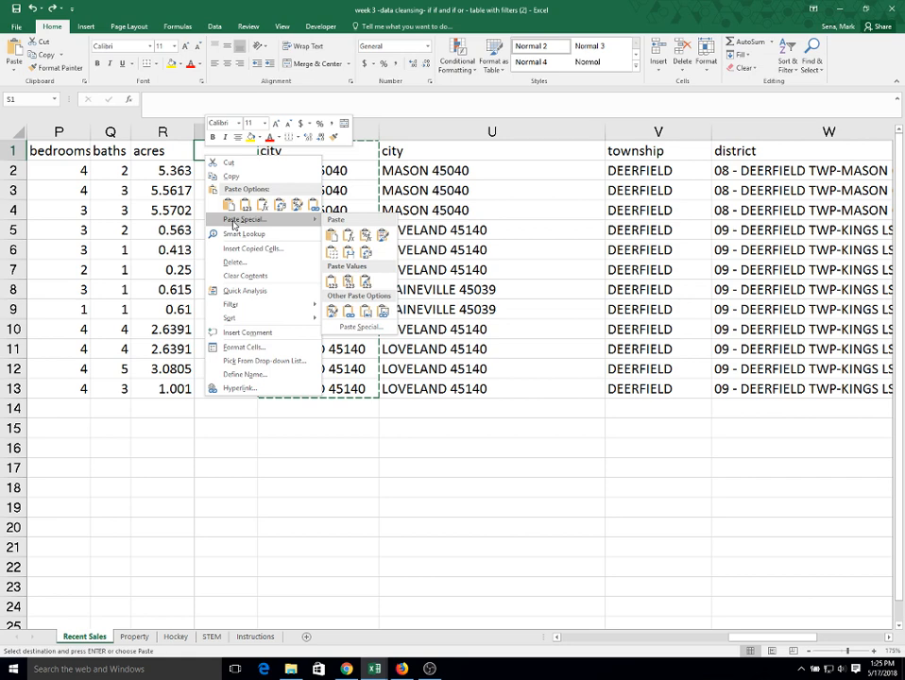
left_click(331, 280)
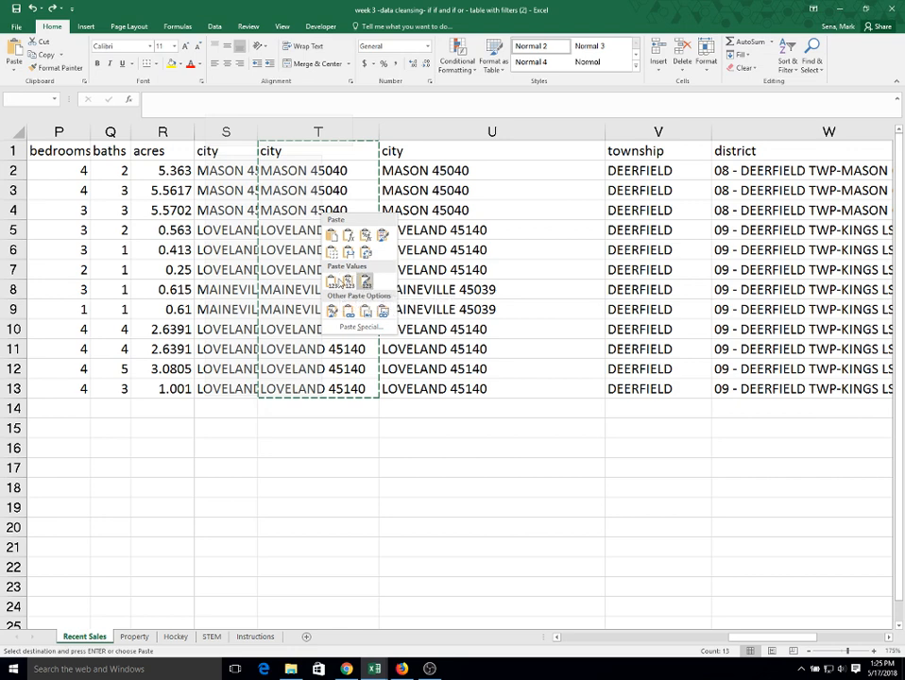
left_click(330, 280)
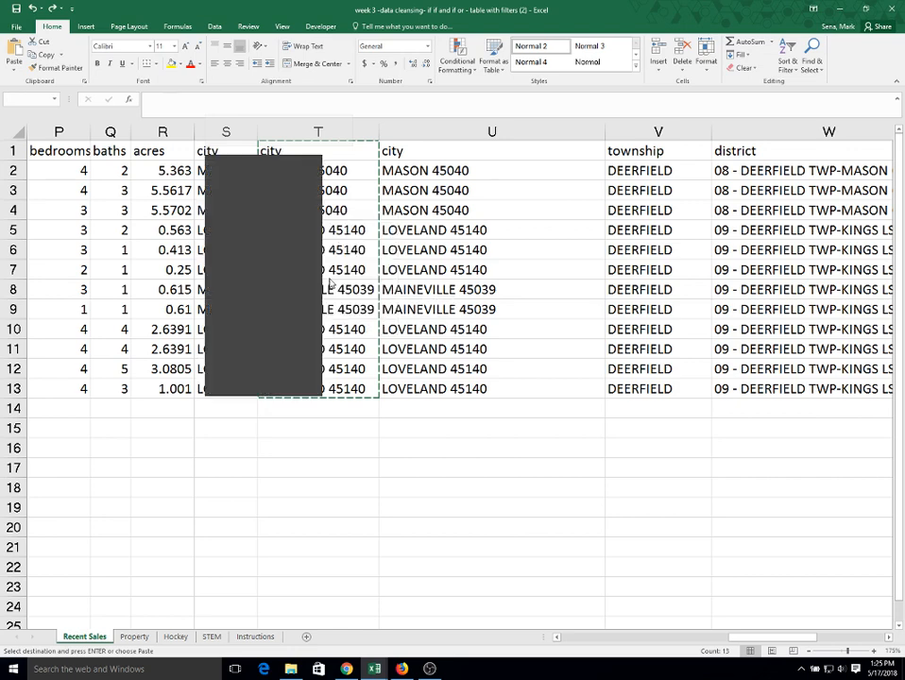
Step: Autofit the width of column S and check that its city cells contain plain values
double_click(256, 131)
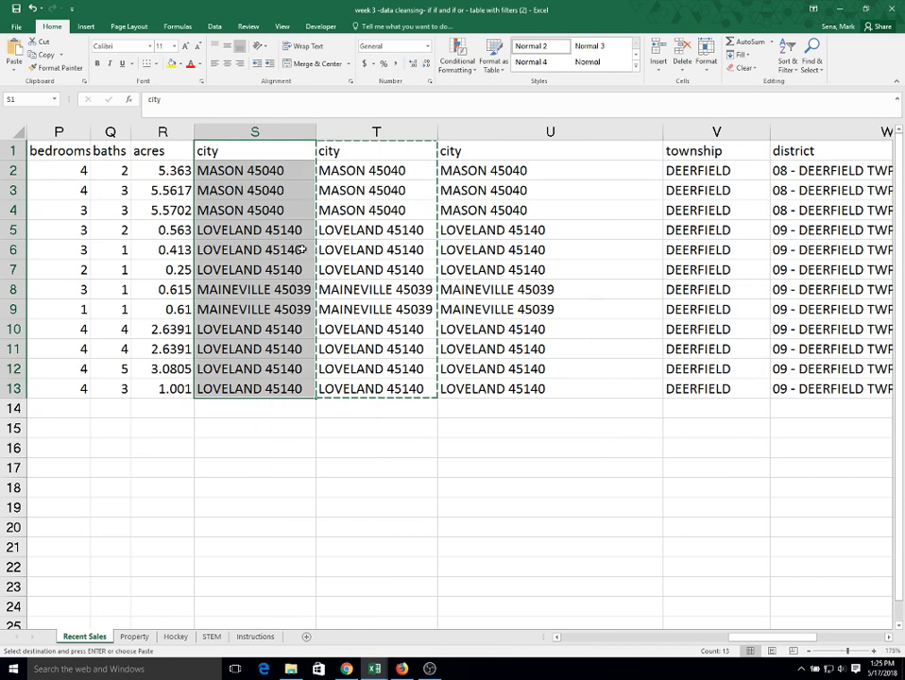
left_click(280, 174)
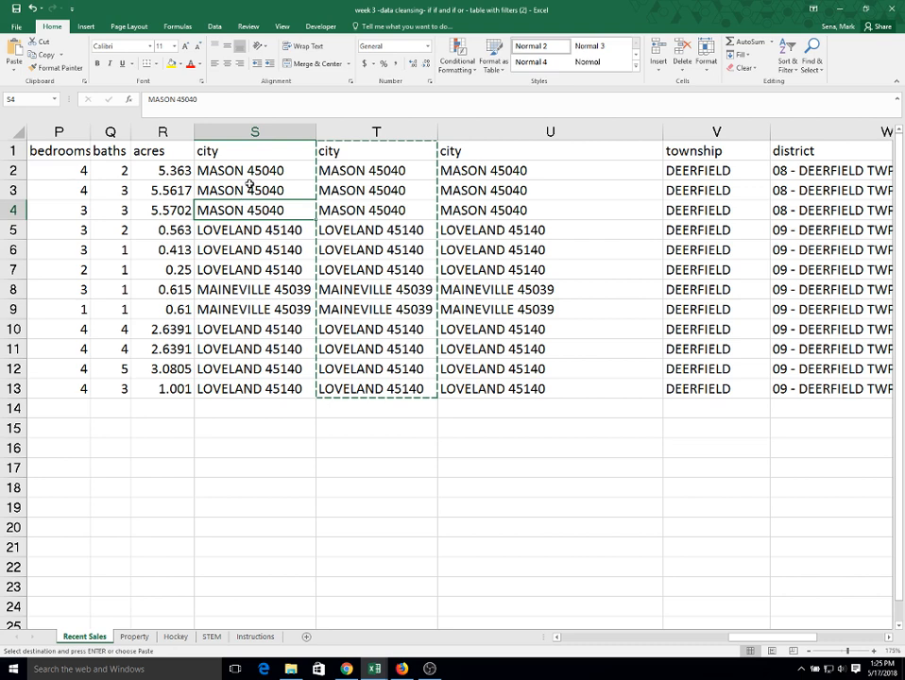
left_click(247, 191)
left_click(248, 174)
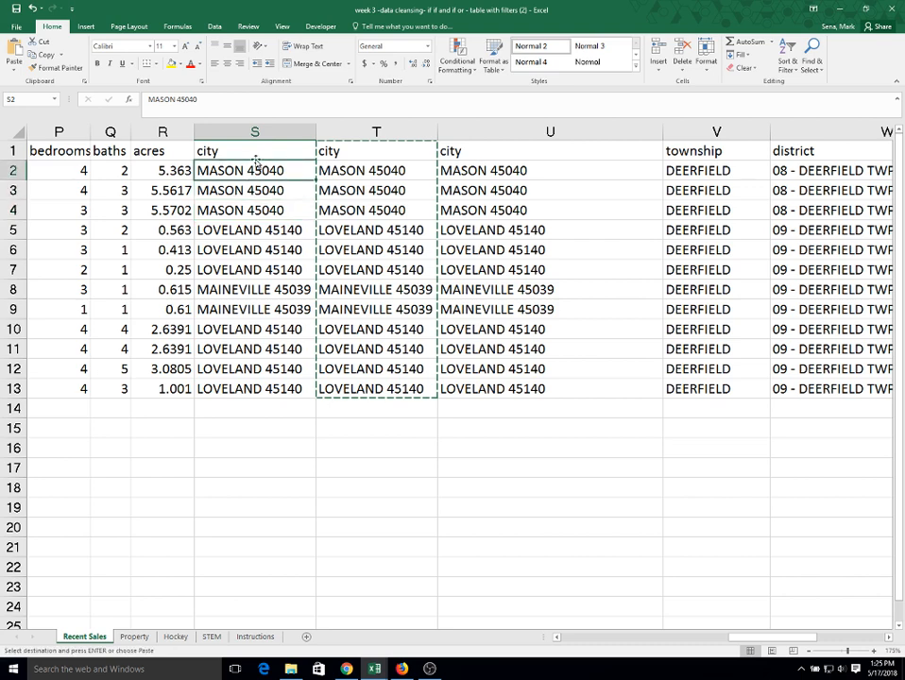
Step: Delete the TRIM formula column T and the original city column U, and check the remaining city values
left_click_drag(376, 131, 536, 132)
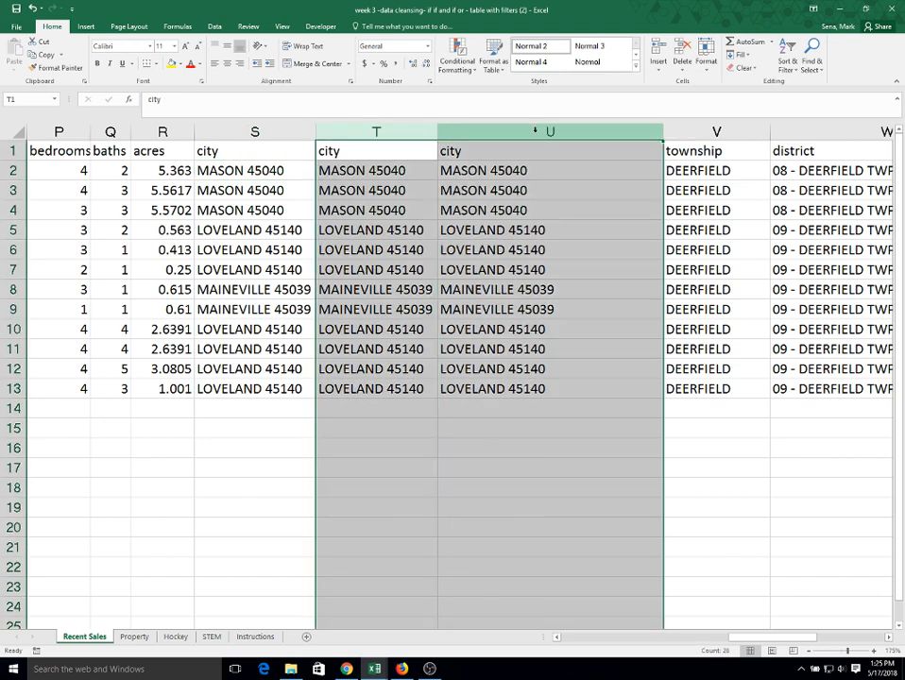
right_click(535, 132)
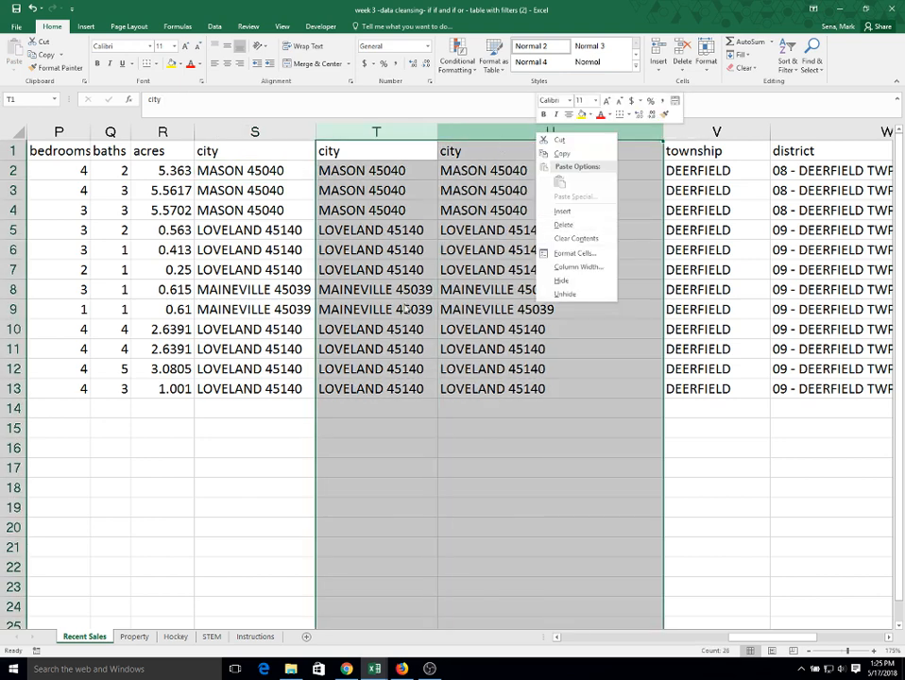
left_click(584, 225)
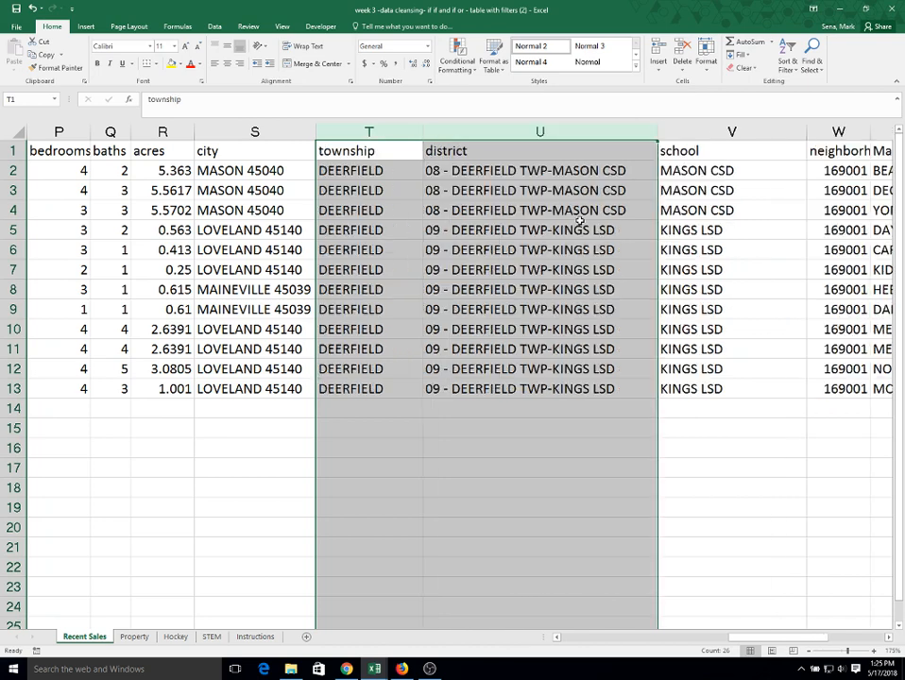
left_click(293, 232)
left_click(268, 184)
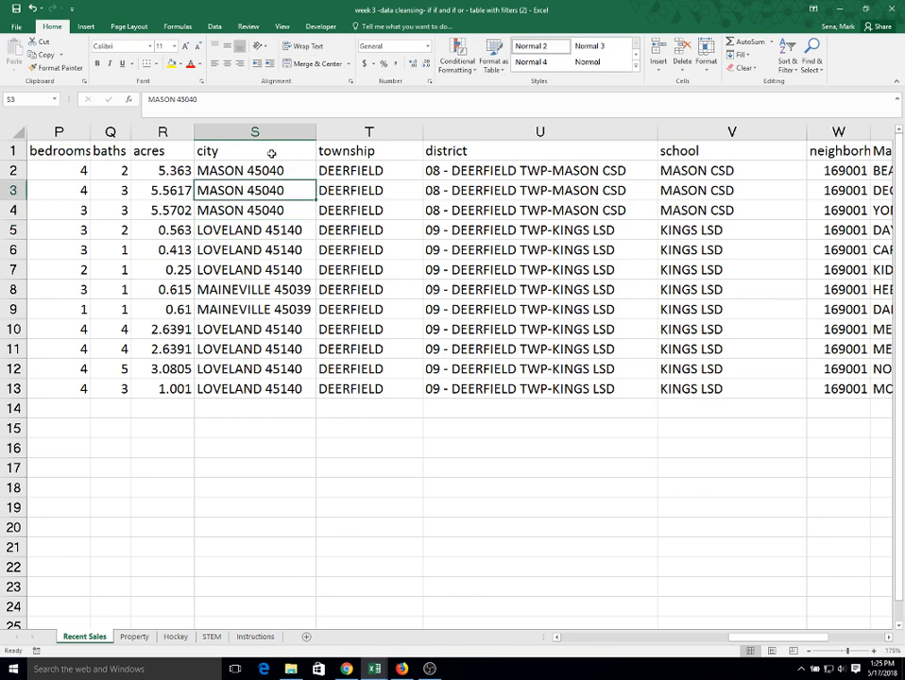
left_click(269, 171)
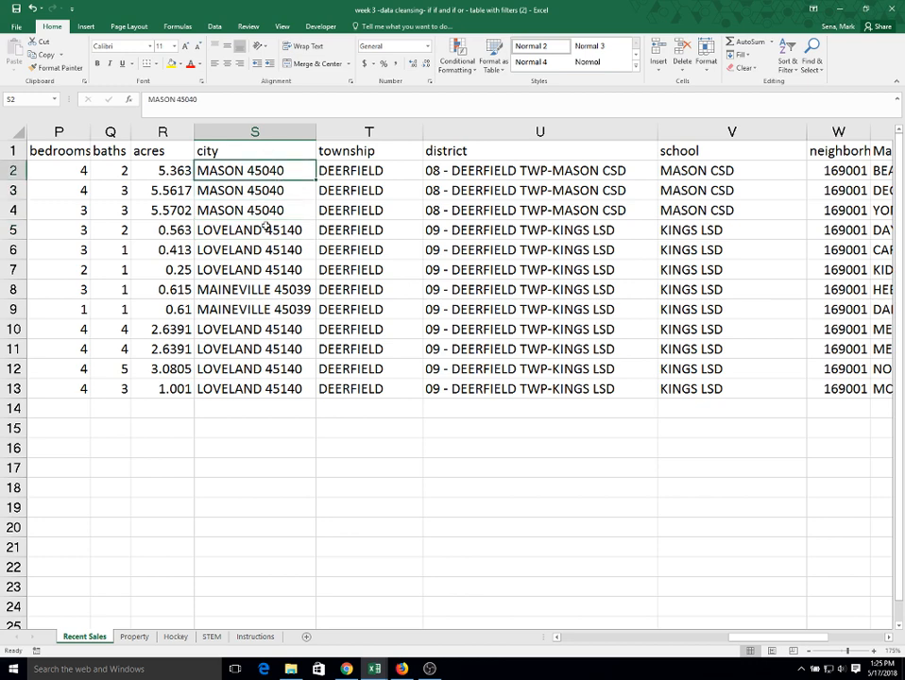
Step: Check the zip column instruction on the Instructions sheet, and insert a column headed zip before township in Recent Sales
left_click(256, 636)
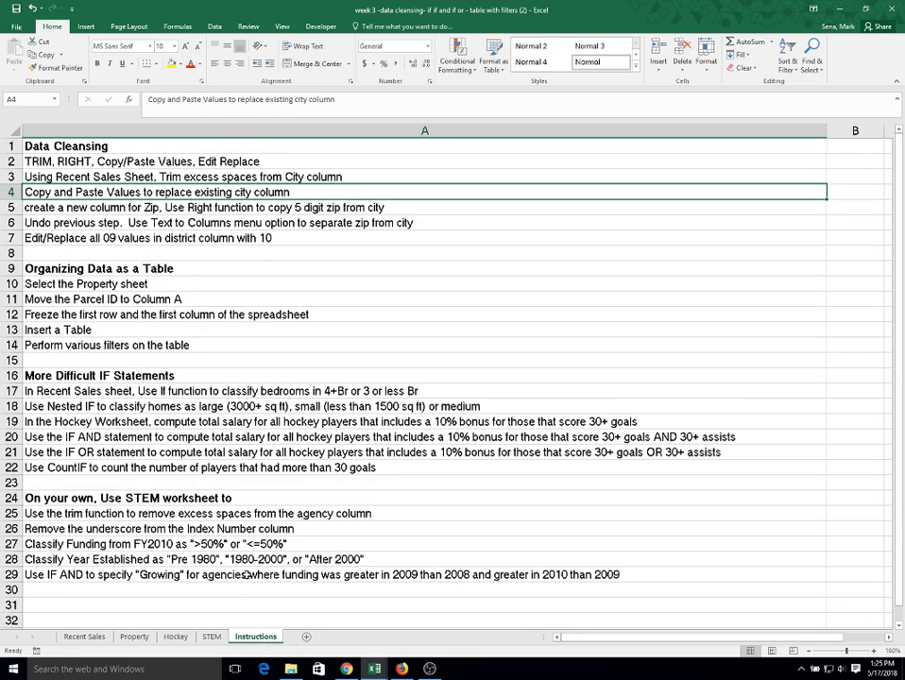
left_click(201, 218)
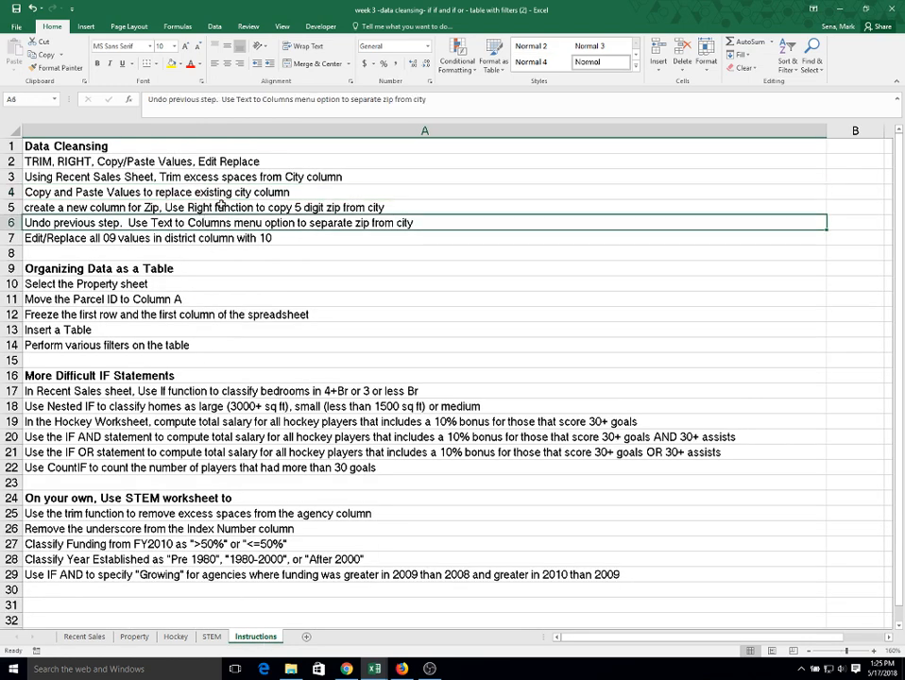
left_click(220, 208)
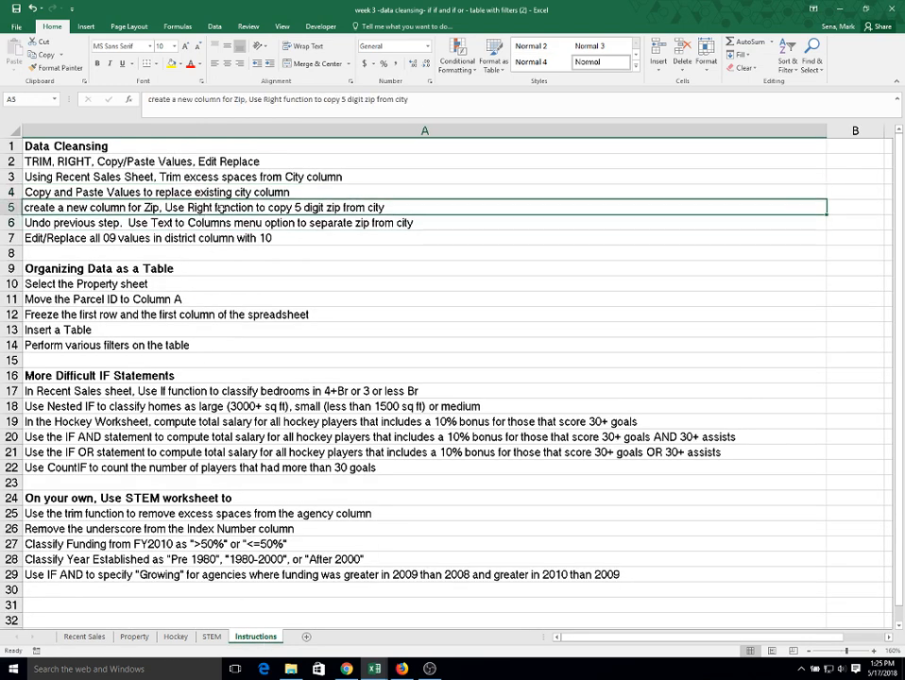
left_click(212, 637)
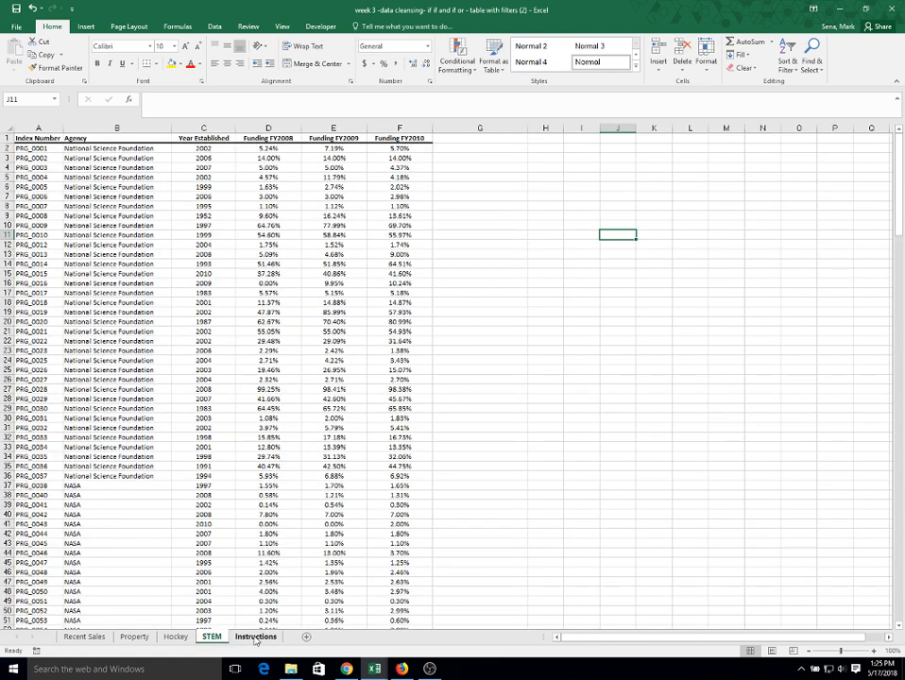
left_click(84, 636)
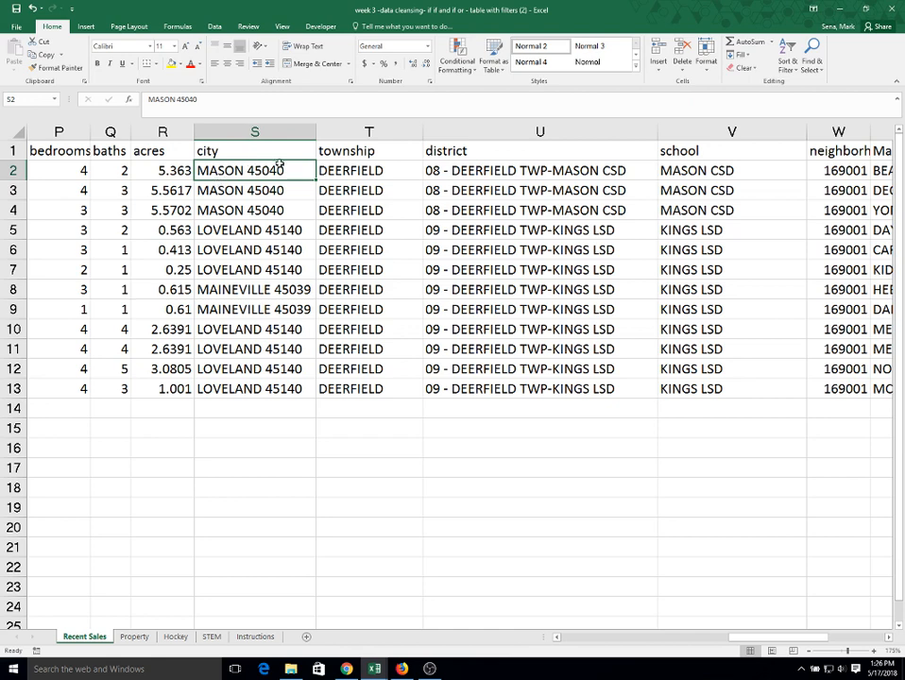
right_click(358, 135)
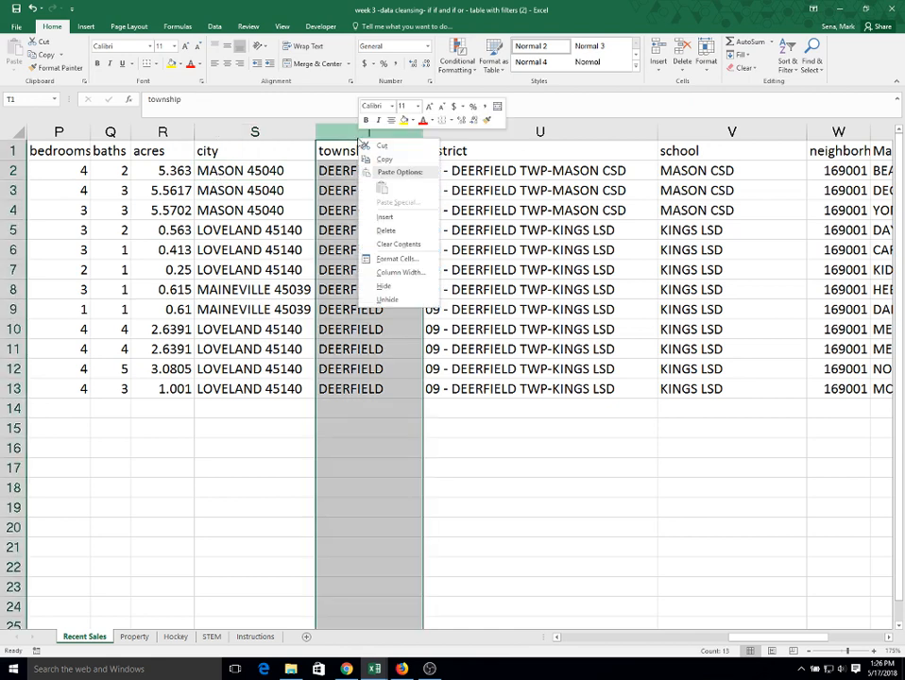
left_click(387, 214)
left_click(359, 149)
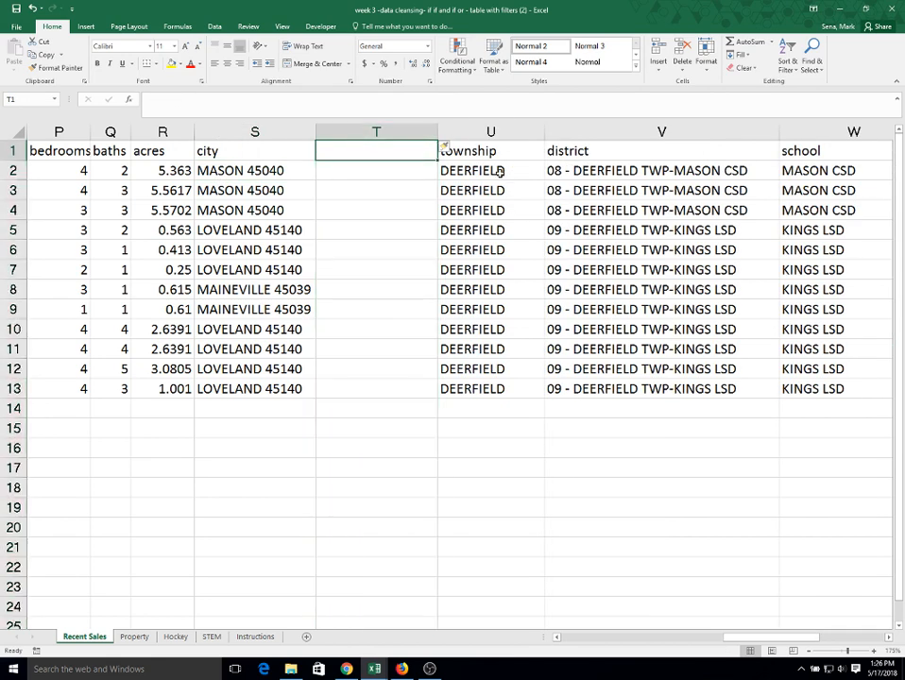
type("zip")
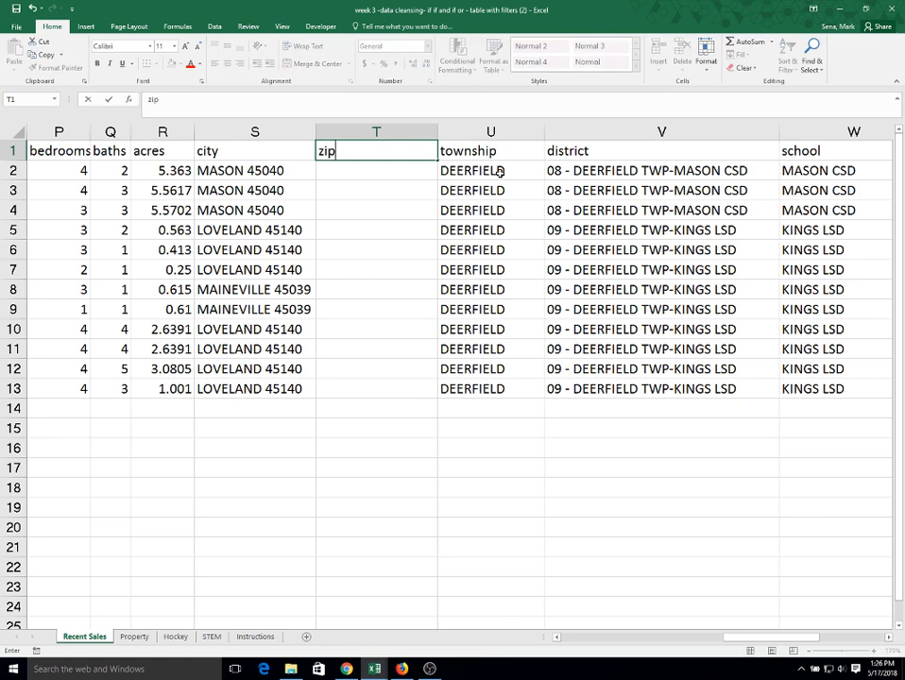
key("Return")
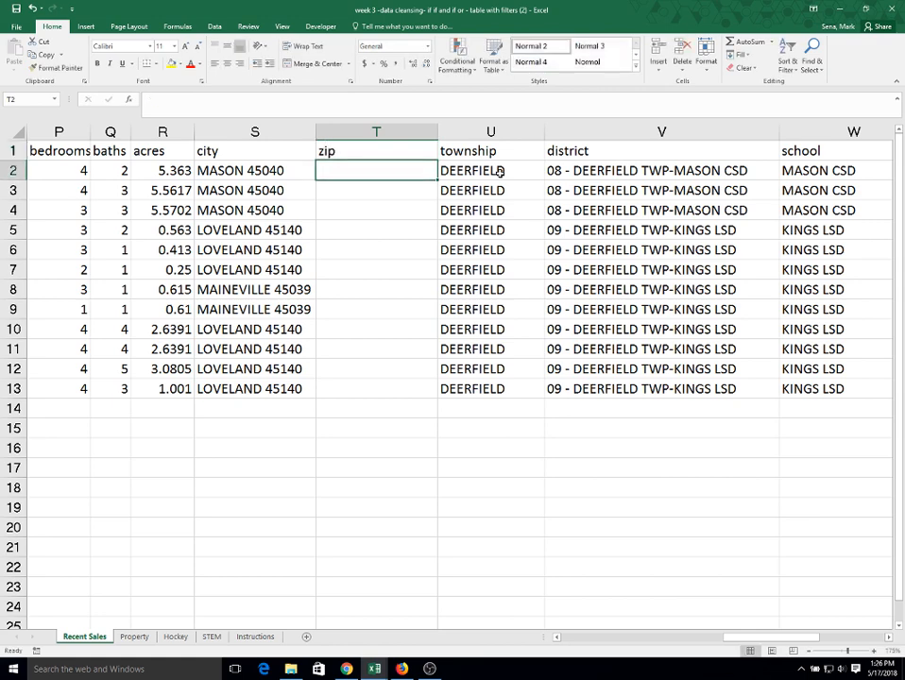
Step: Enter a RIGHT function in T2 with S2 as the text and 5 as the number of characters
type("=")
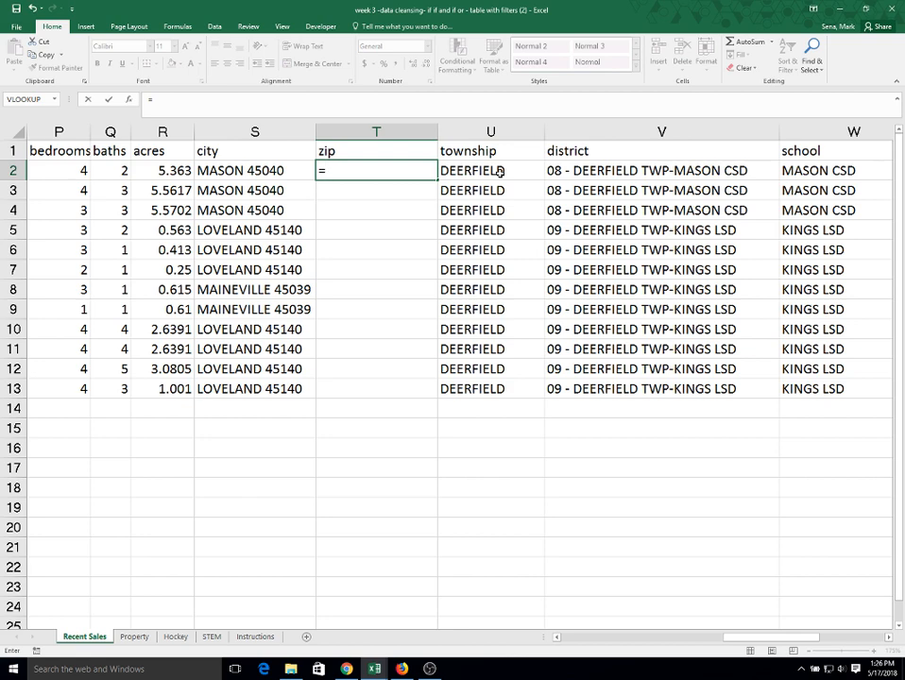
type("right")
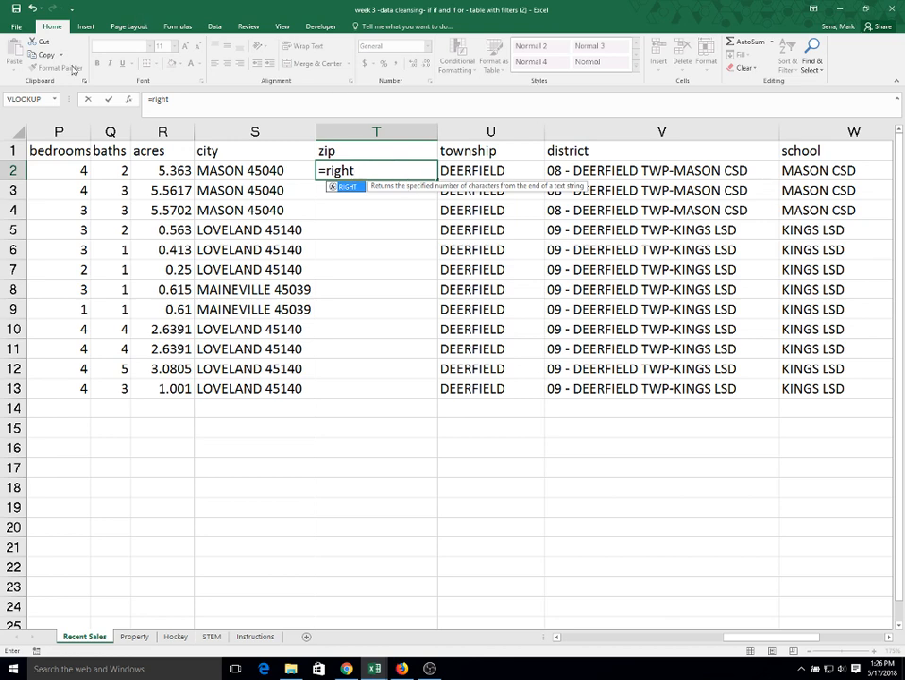
left_click(131, 100)
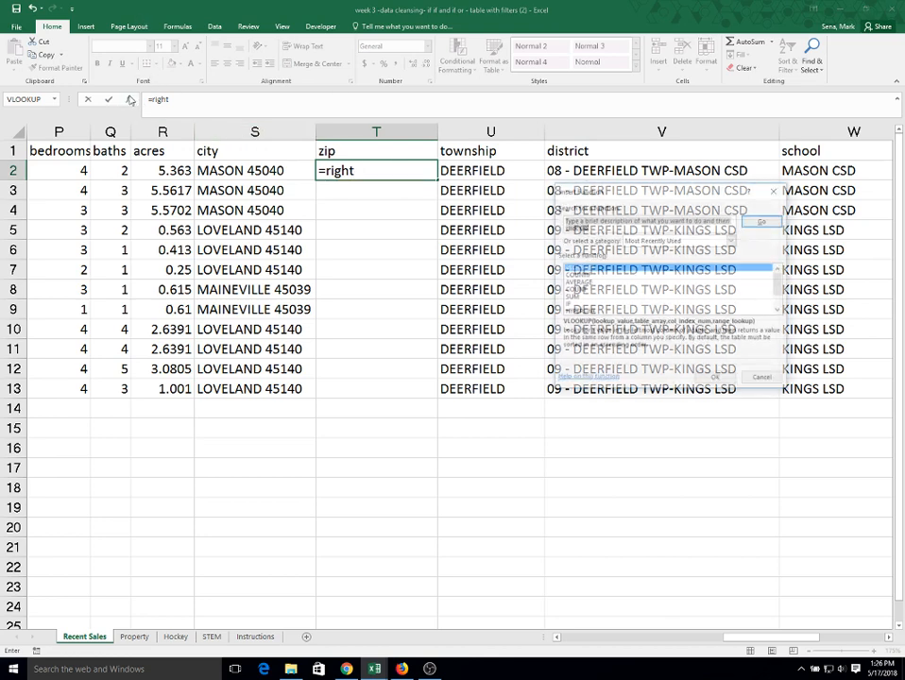
type("ru")
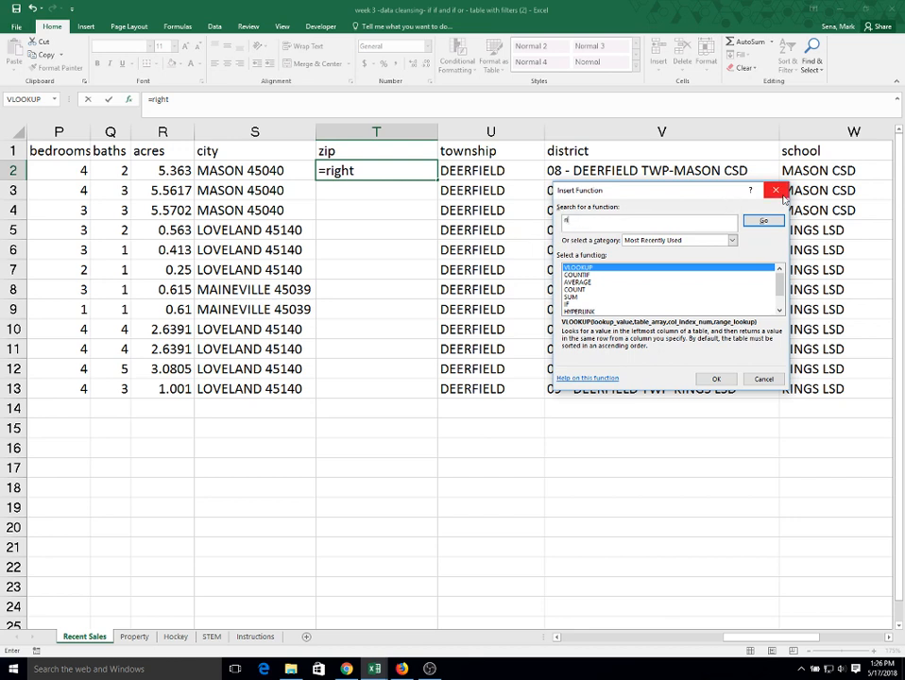
key("Return")
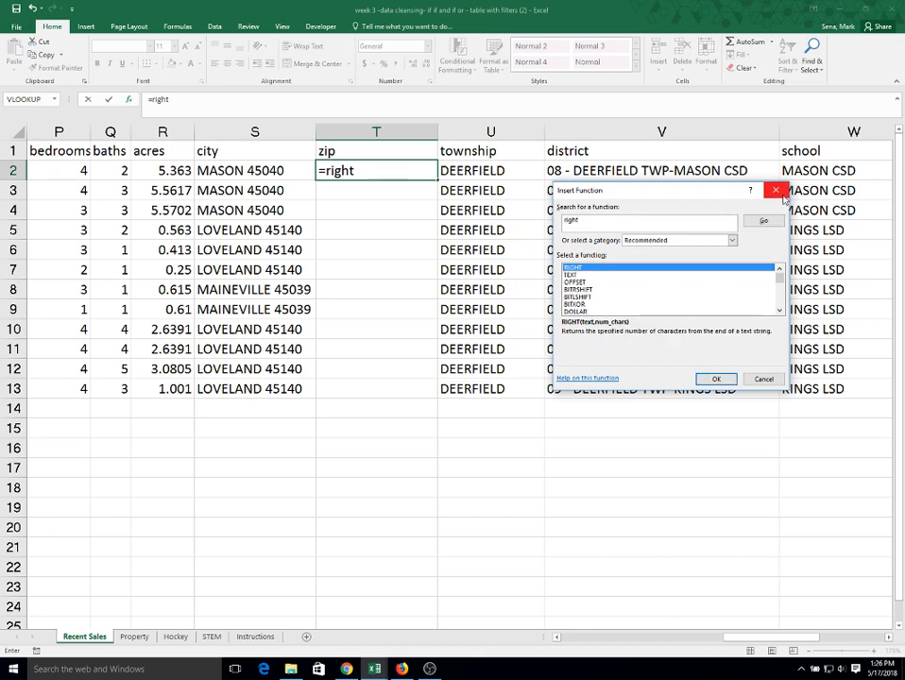
left_click(704, 381)
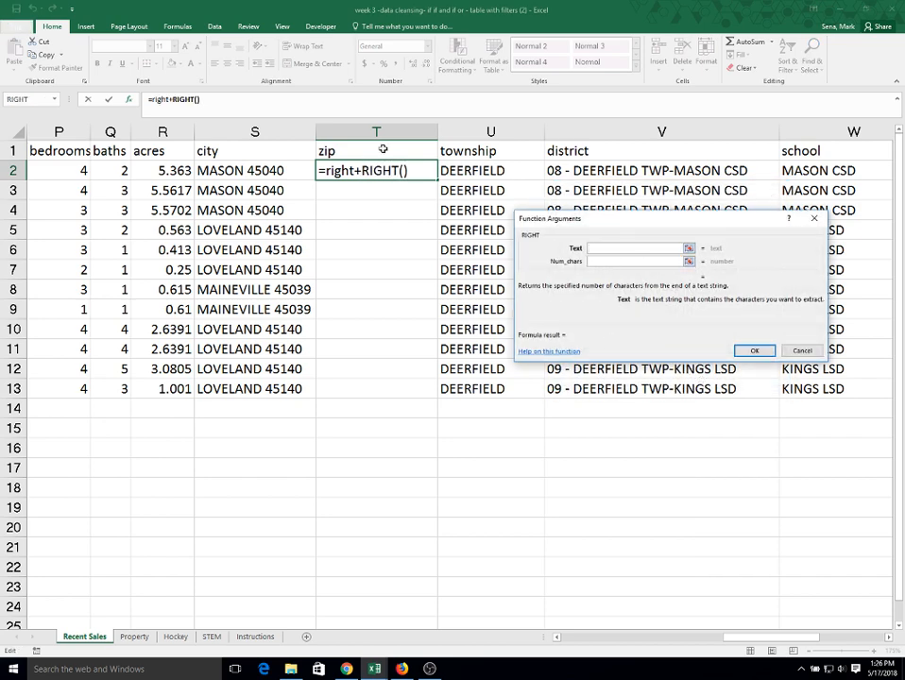
left_click(269, 170)
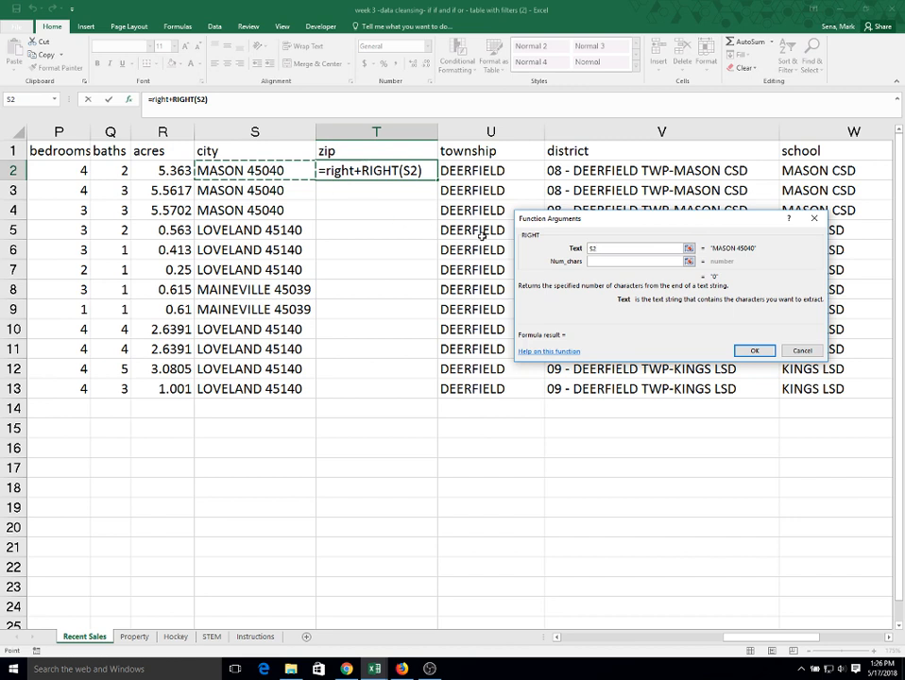
left_click(636, 263)
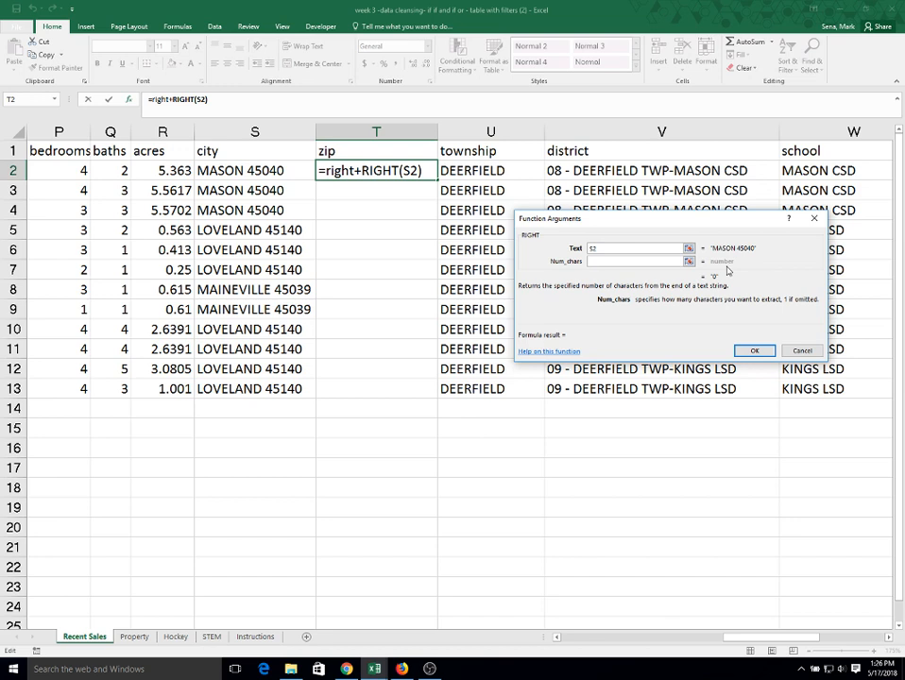
type("5")
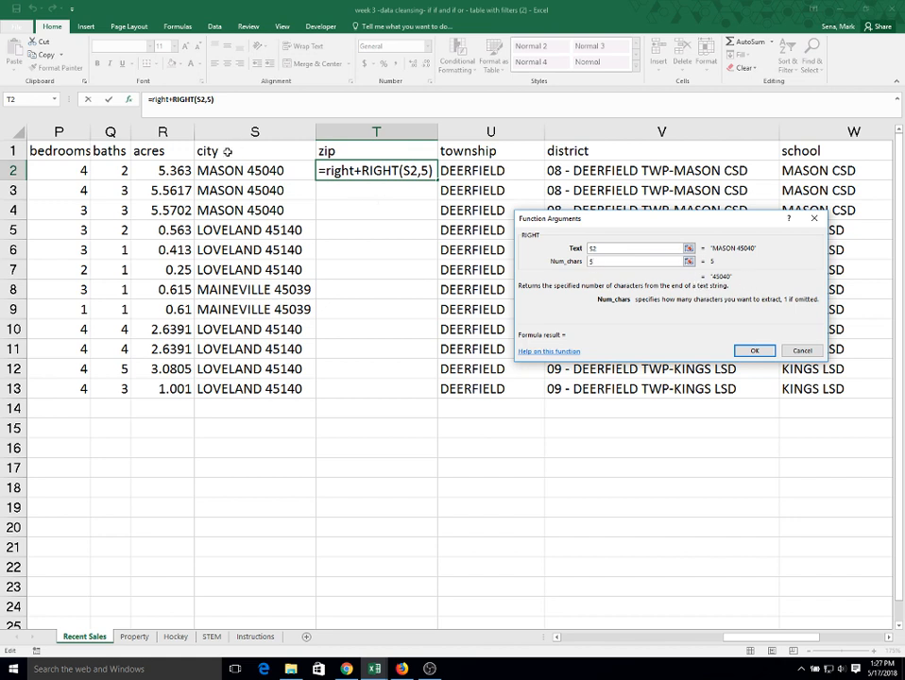
left_click(756, 351)
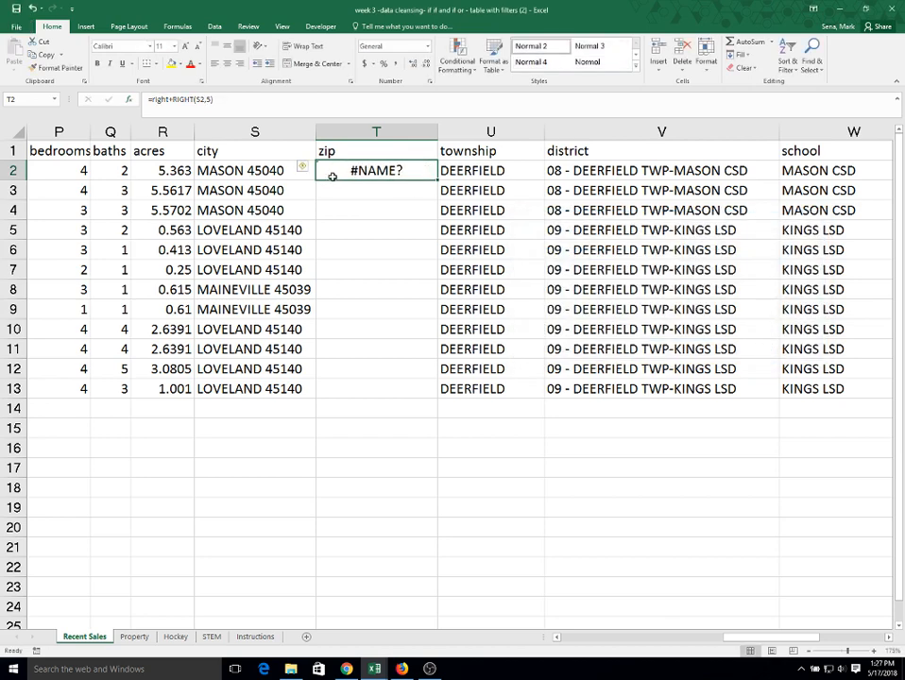
Step: Remove the extra "right+" from the T2 formula, leaving =RIGHT(S2,5), and fill it down to T13
double_click(152, 99)
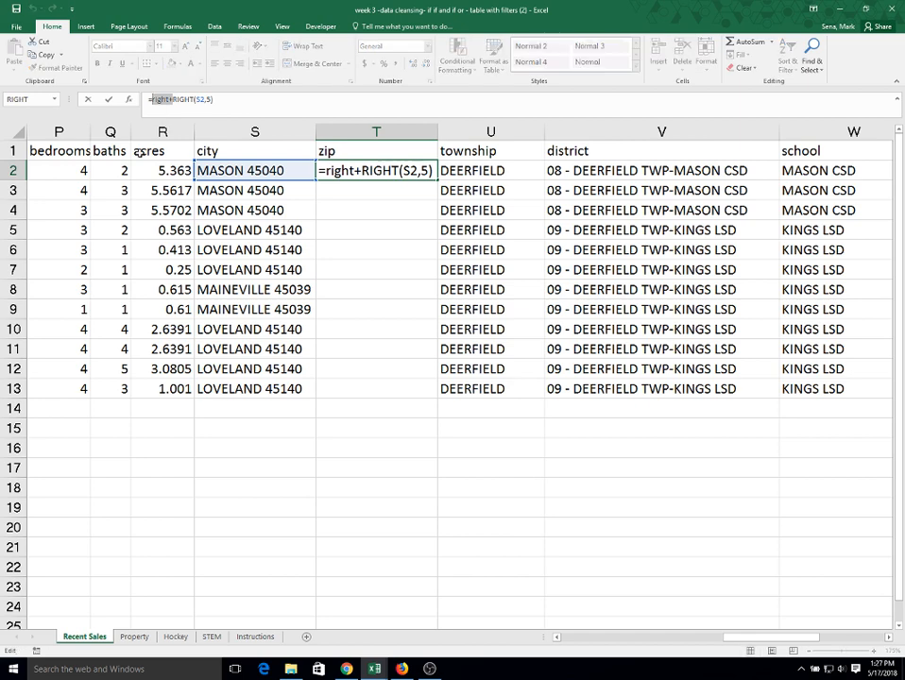
key("Delete")
key("Delete")
key("Return")
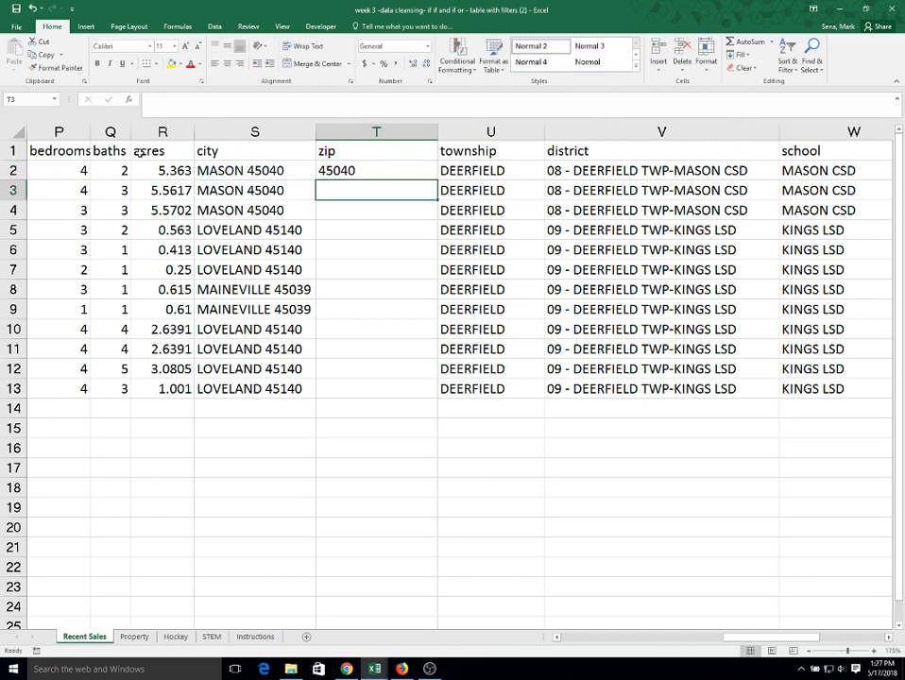
key("Up")
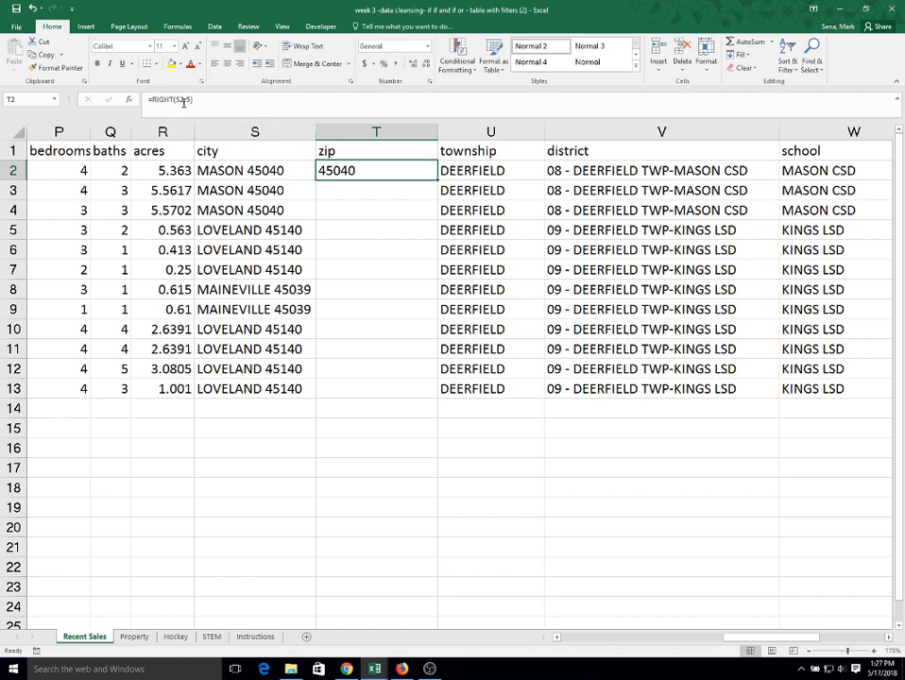
double_click(437, 178)
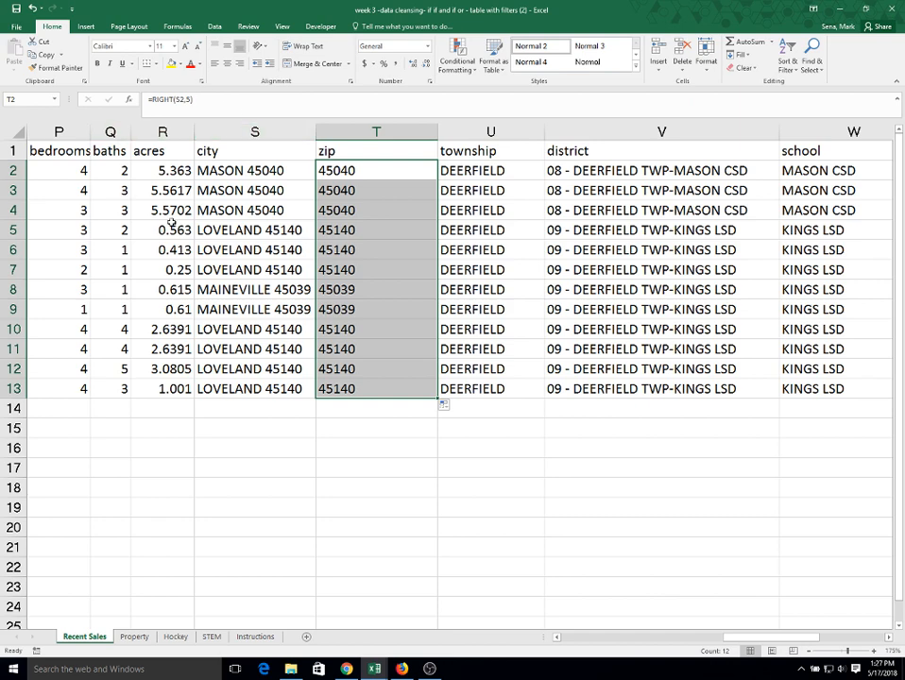
Step: Change the T2 formula to =LEFT(S2,5) and fill it down the zip column to T13
left_click(345, 173)
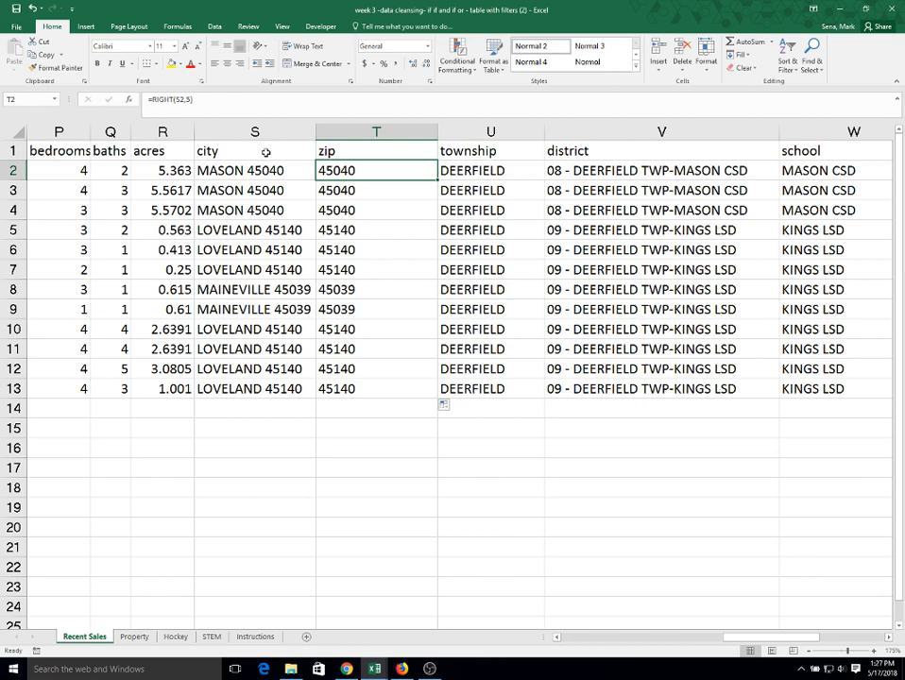
left_click(174, 98)
double_click(168, 98)
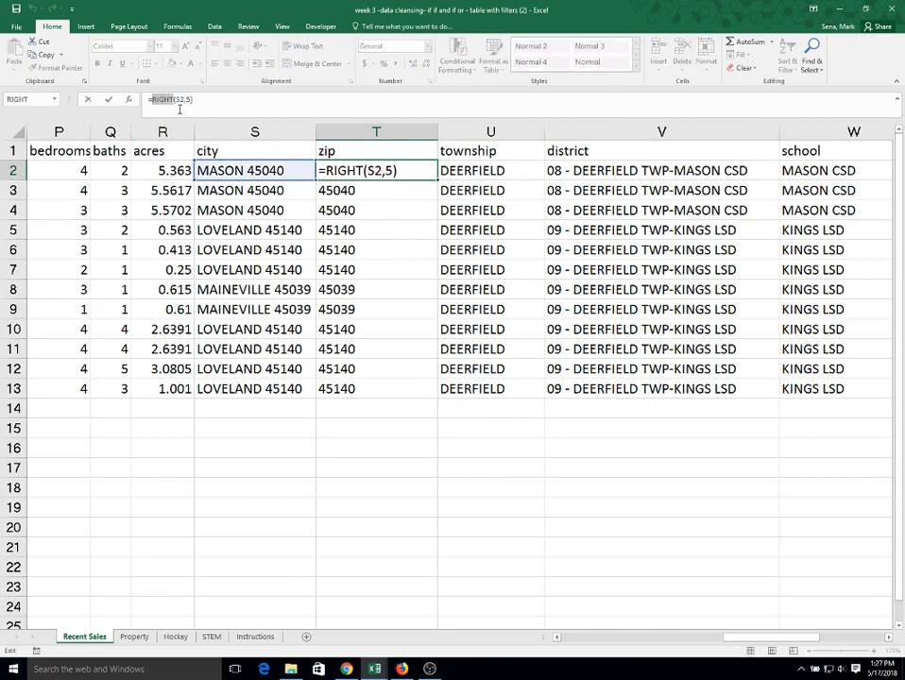
type("left")
key("Return")
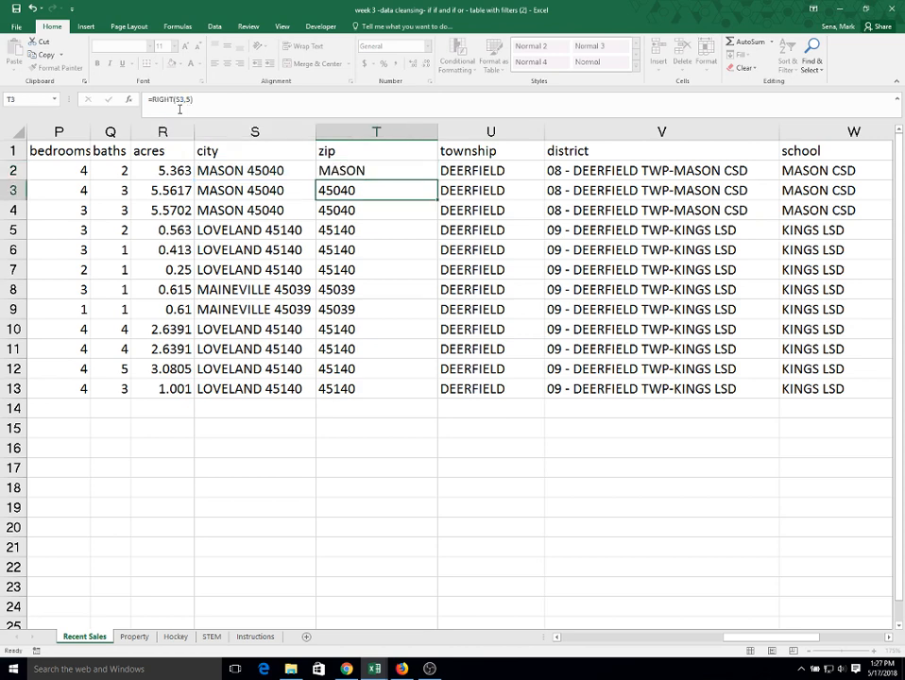
key("Up")
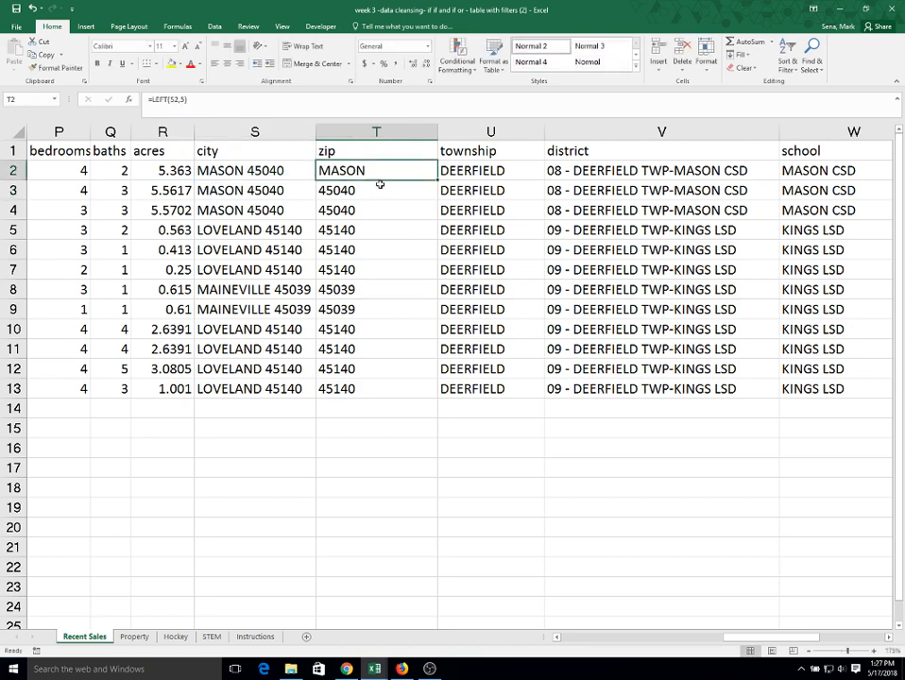
double_click(437, 180)
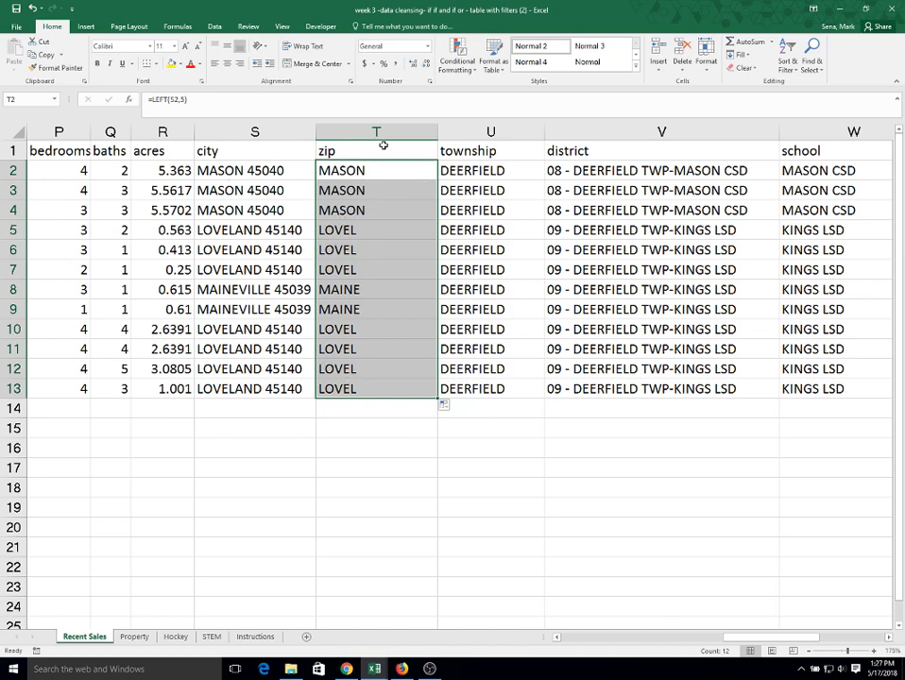
Step: Change the T2 formula to =MID(S2,2,5) and fill it down the zip column to T13
left_click(169, 99)
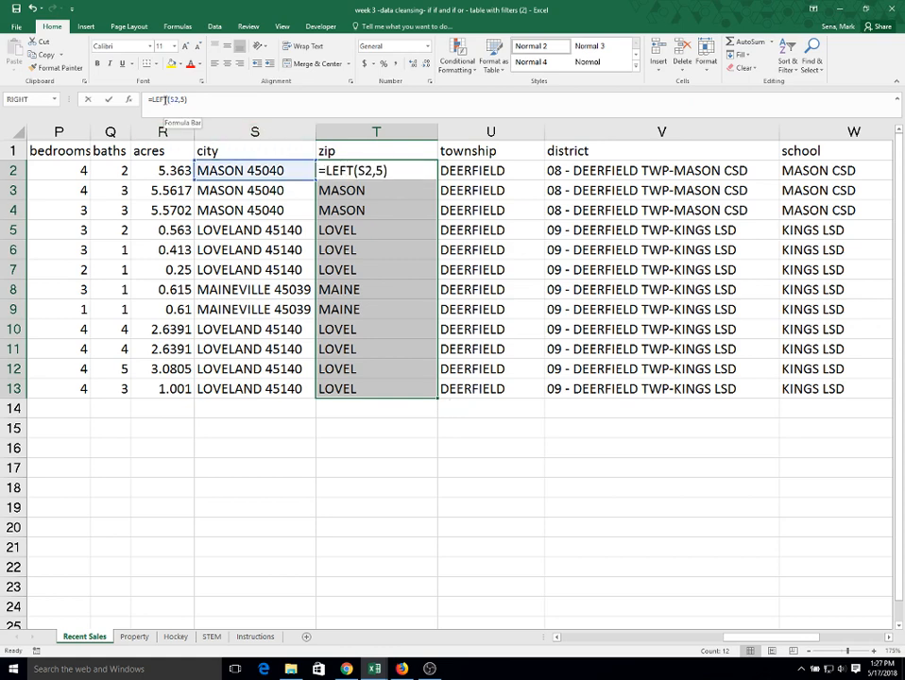
double_click(155, 99)
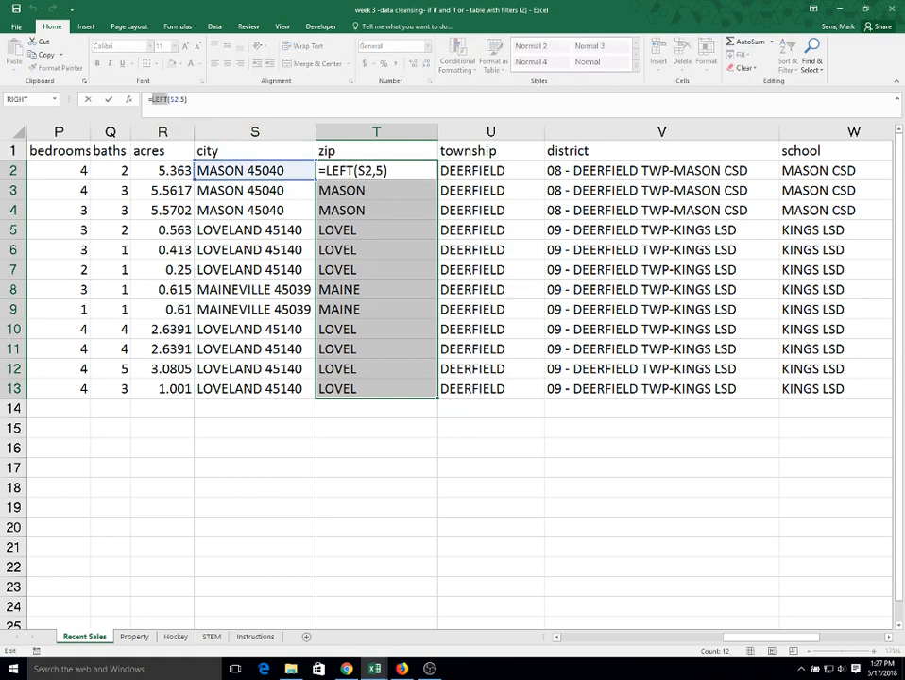
type("MID")
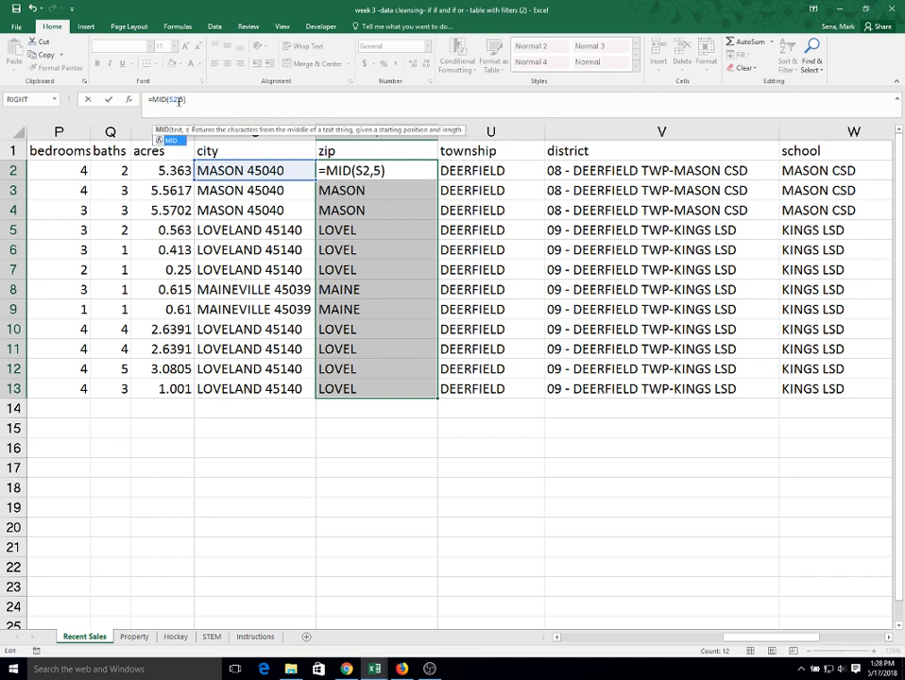
left_click(179, 102)
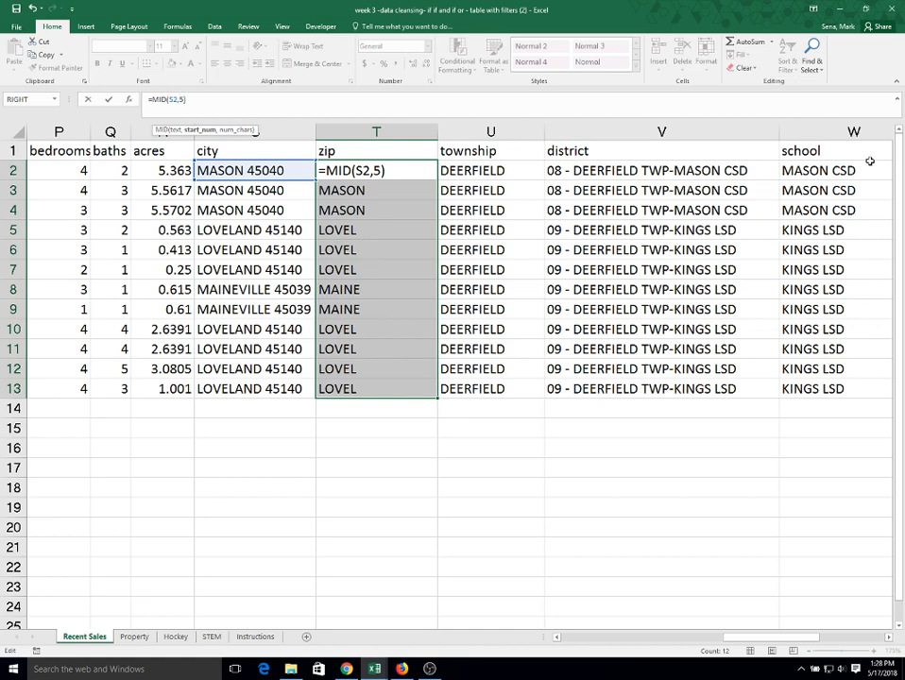
type("2,")
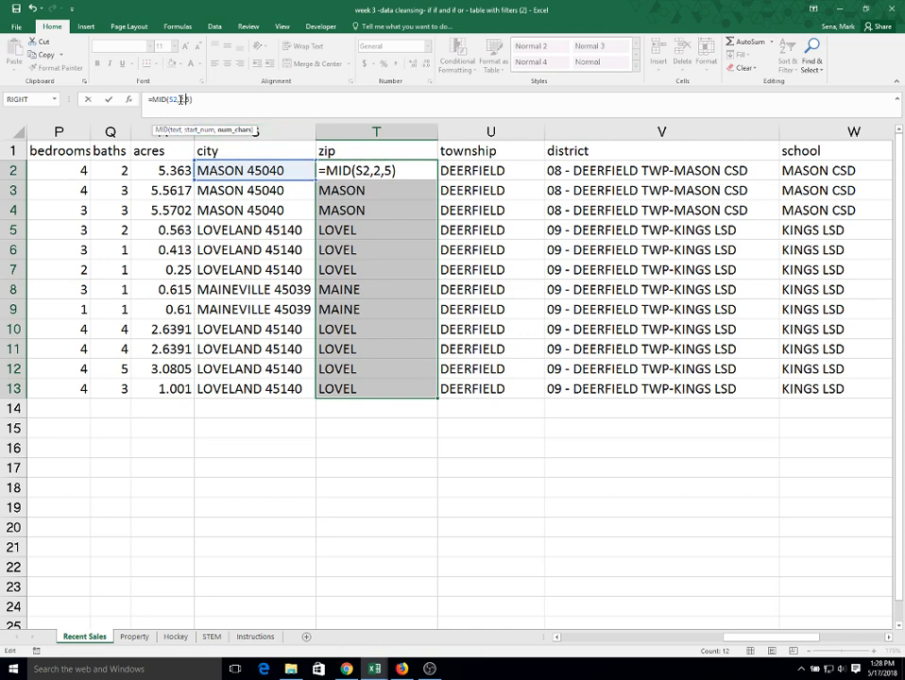
key("Return")
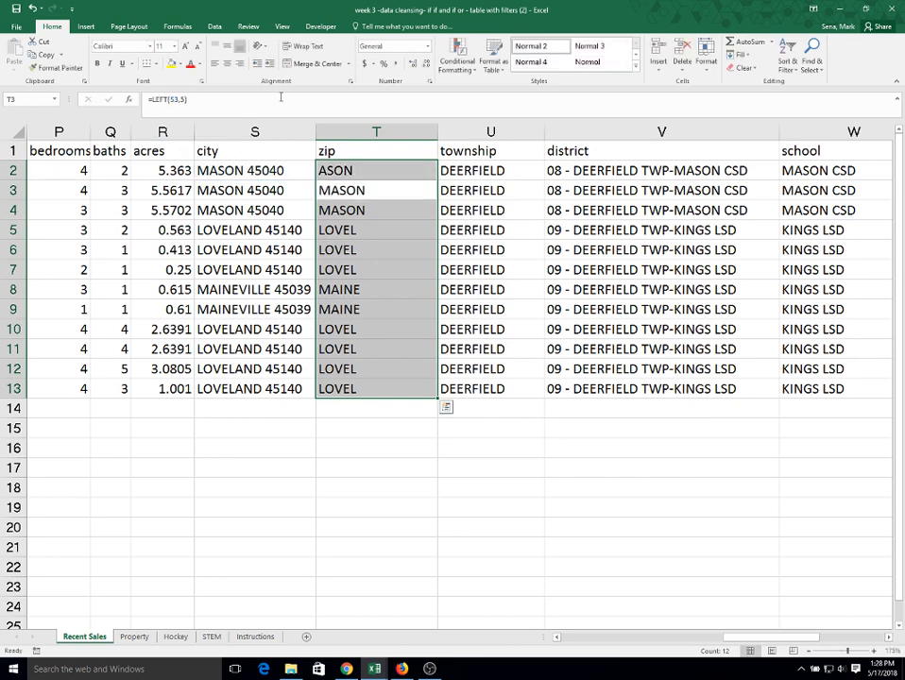
double_click(438, 179)
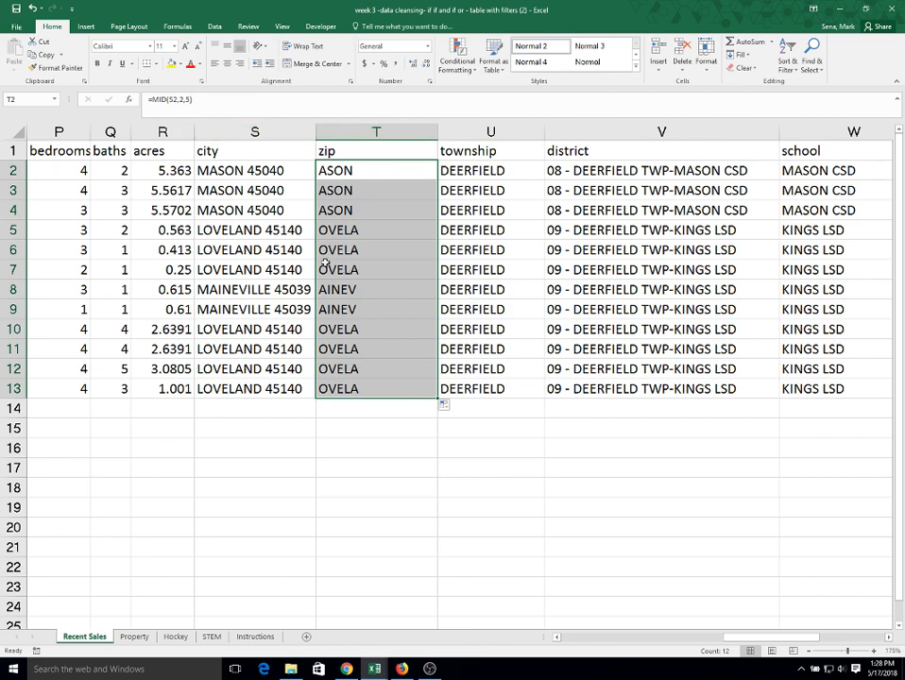
Step: Undo the MID, LEFT and RIGHT formulas, the zip header and the inserted column T
left_click(32, 8)
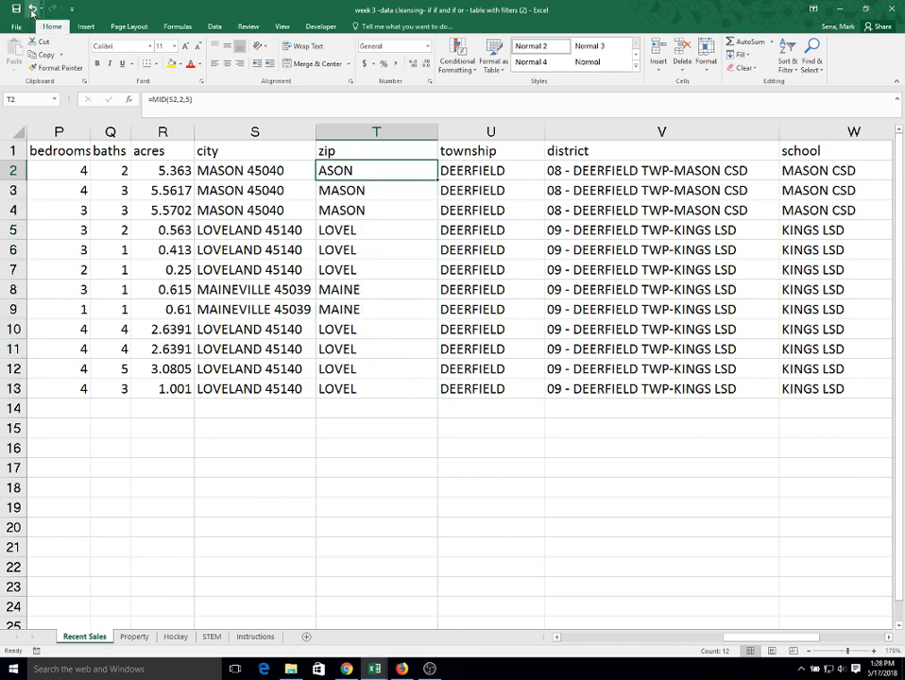
left_click(32, 9)
left_click(32, 8)
left_click(32, 9)
left_click(32, 9)
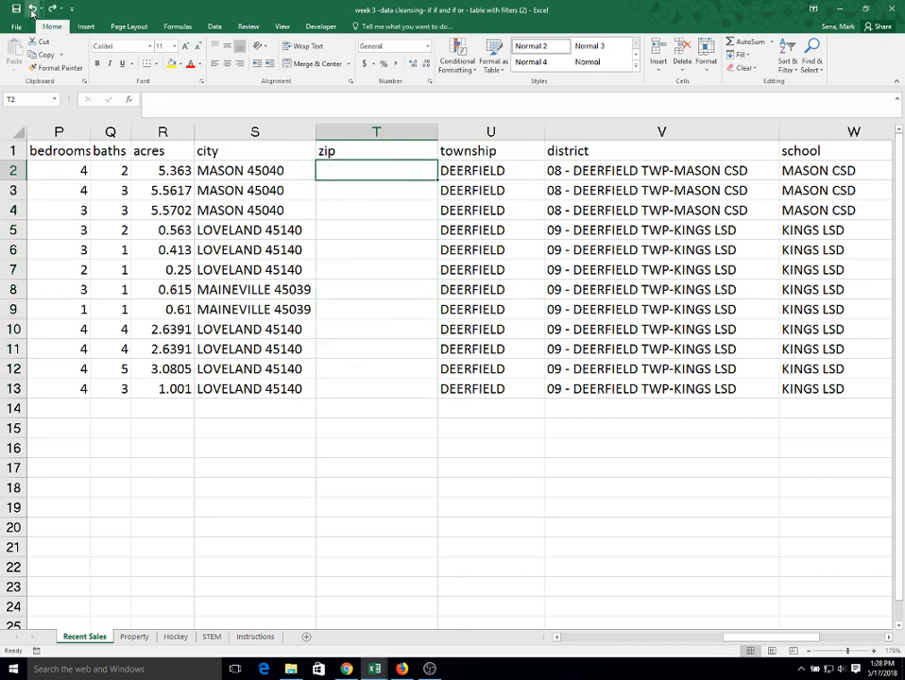
left_click(33, 9)
left_click(32, 9)
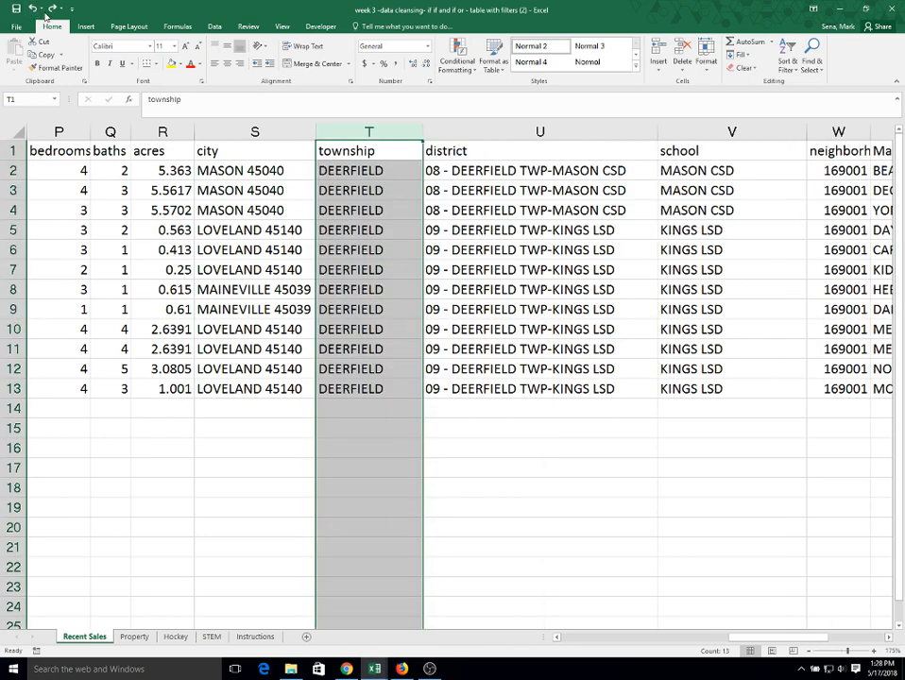
left_click(238, 469)
Step: Check the Text to Columns instruction in A6 of the Instructions sheet, and return to Recent Sales
left_click(255, 637)
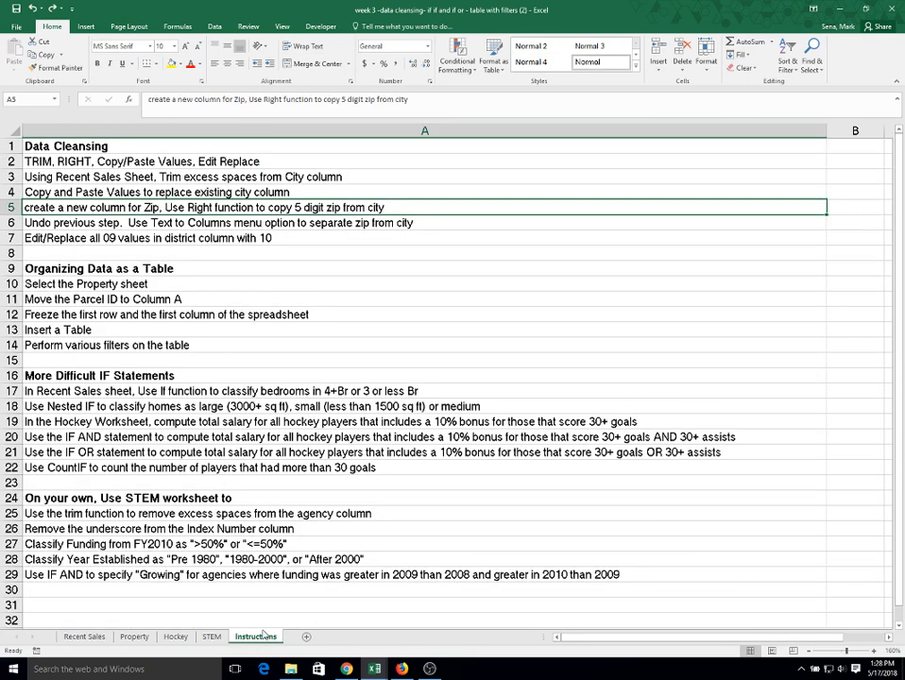
left_click(156, 222)
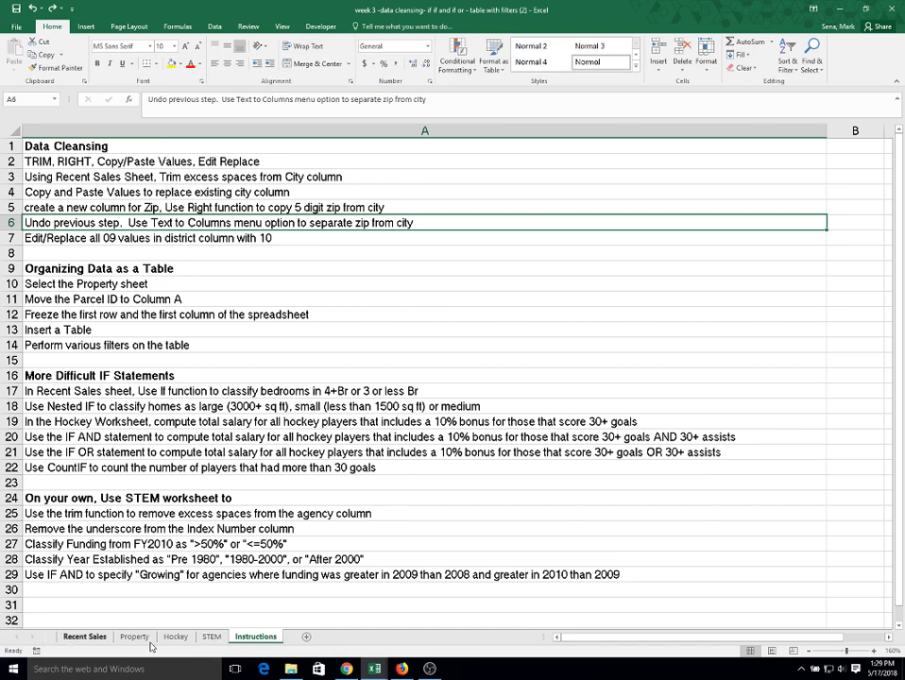
left_click(80, 637)
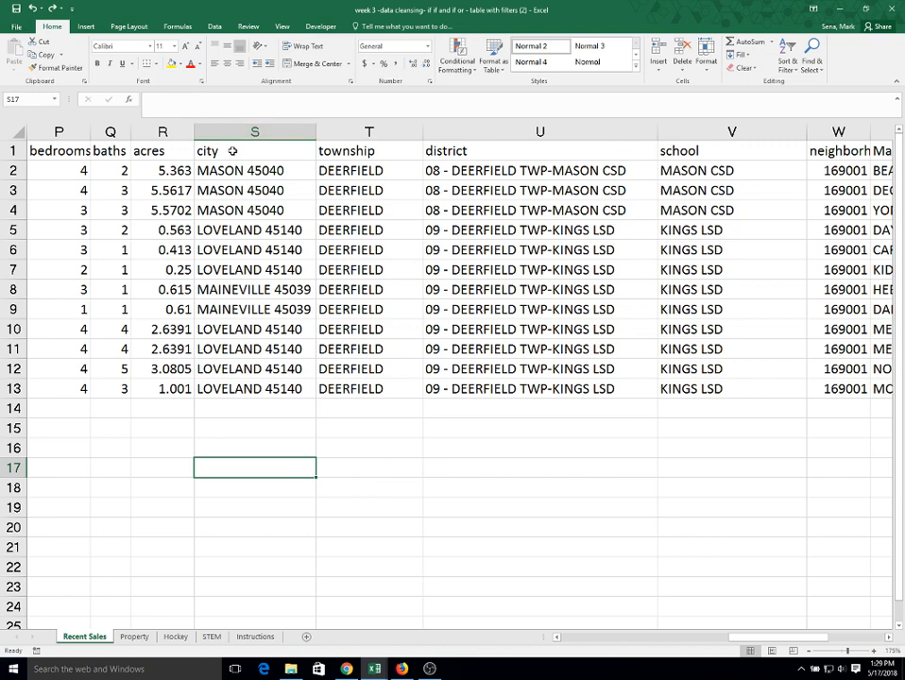
Step: Try splitting city column S at spaces with delimited Text to Columns, replacing the adjacent data, and undo the split
left_click(244, 132)
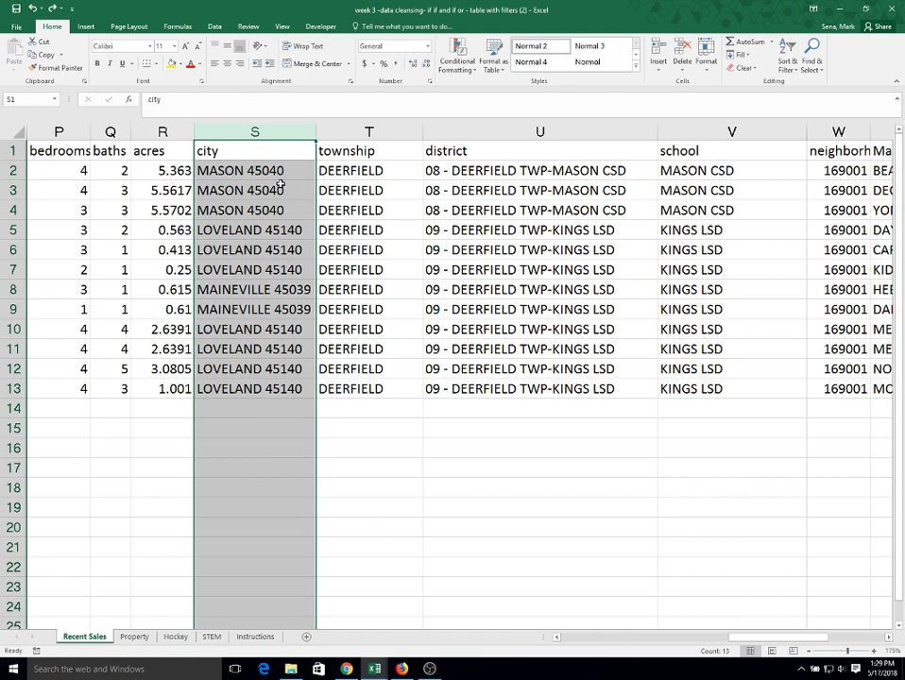
left_click(215, 27)
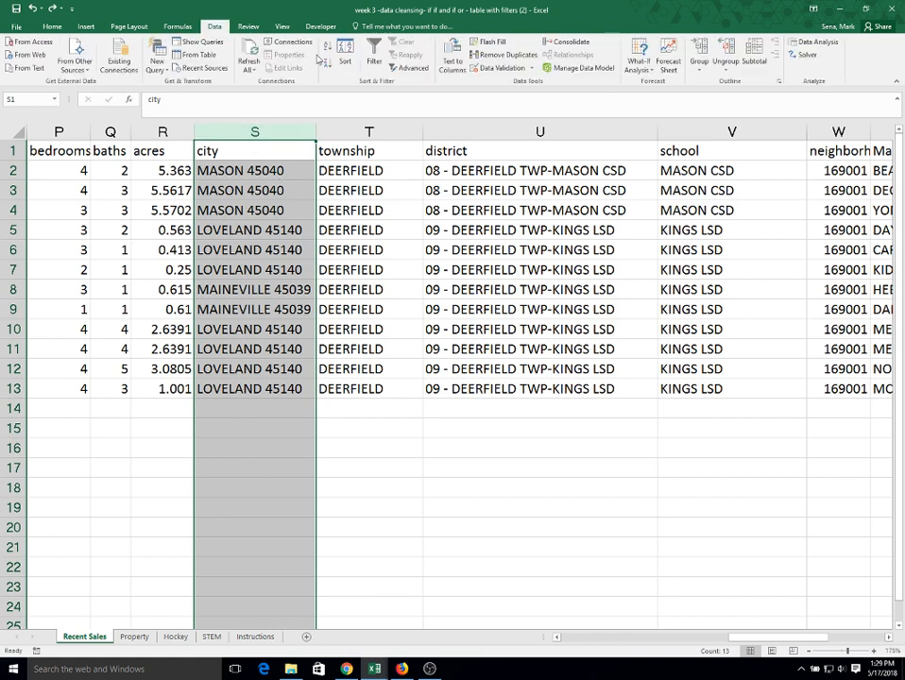
left_click(456, 71)
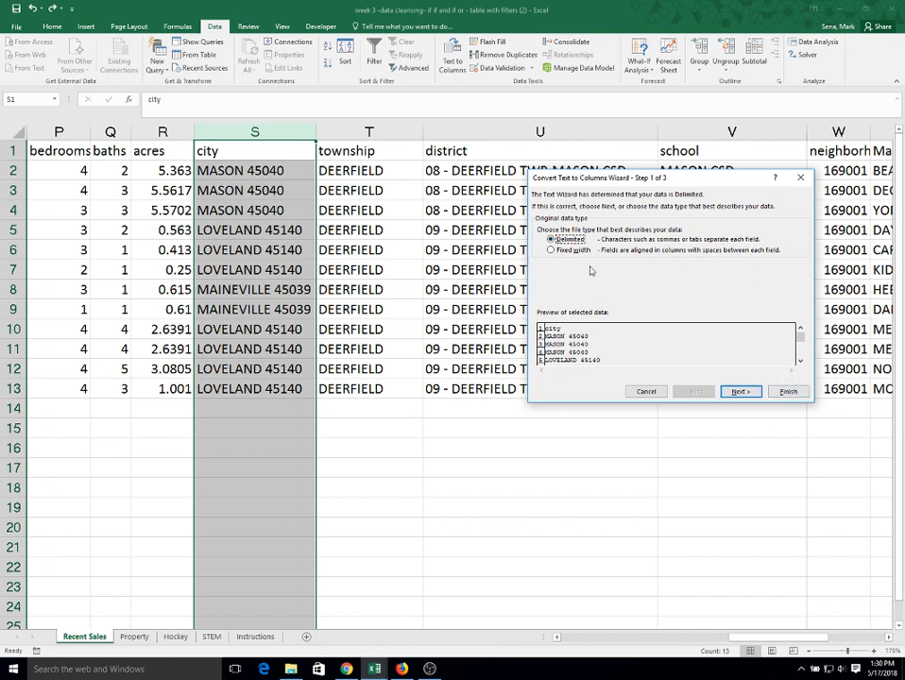
left_click(741, 392)
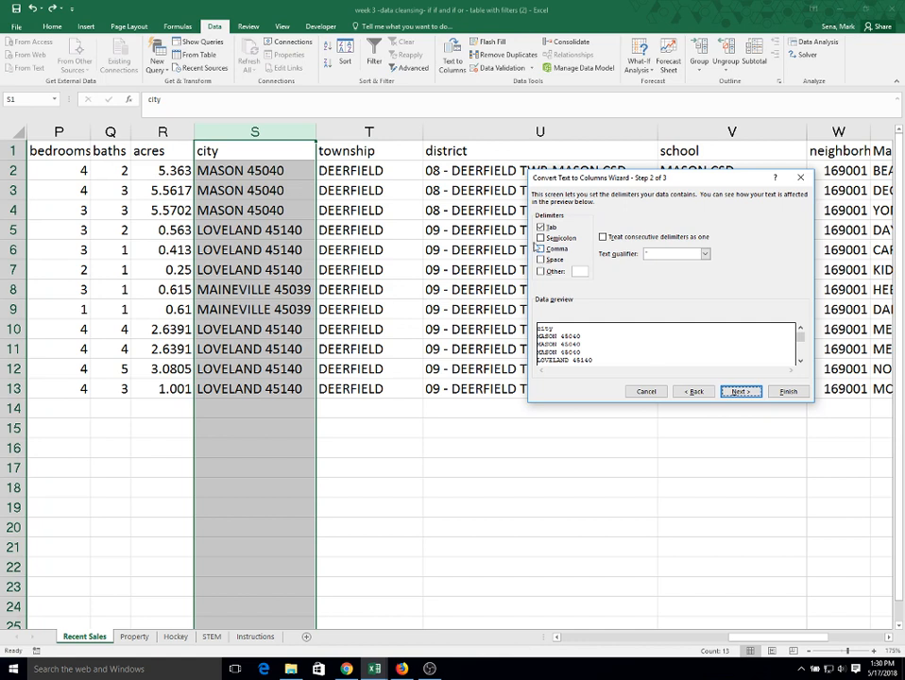
left_click(544, 234)
left_click(540, 259)
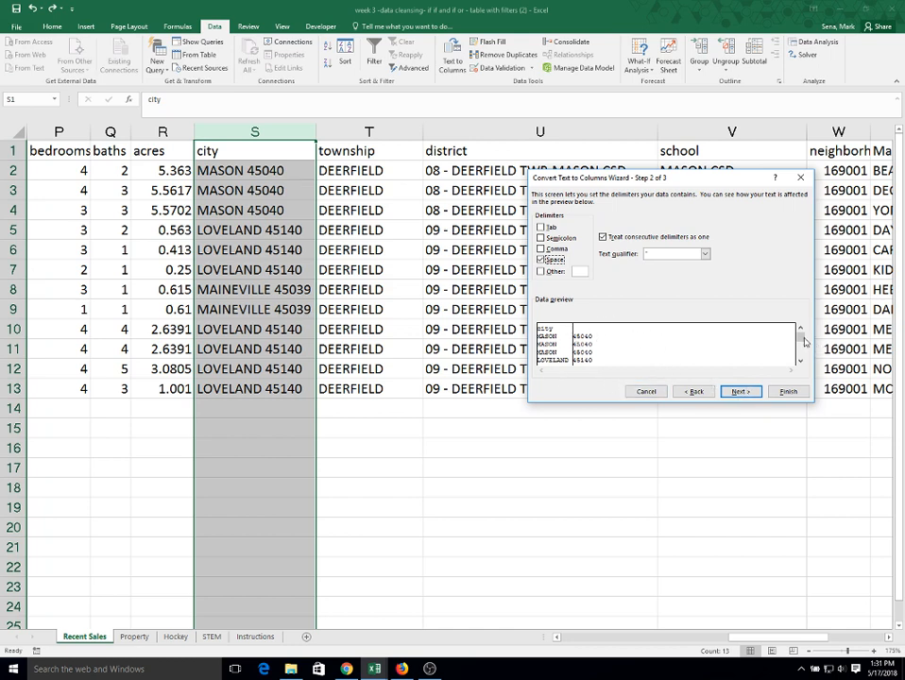
left_click_drag(801, 337, 804, 363)
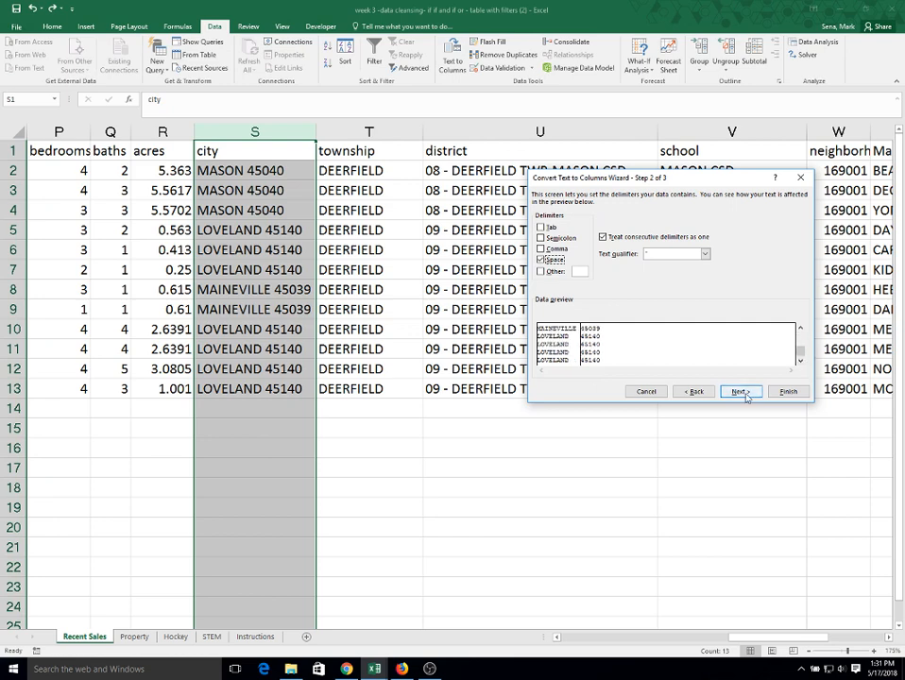
left_click(742, 392)
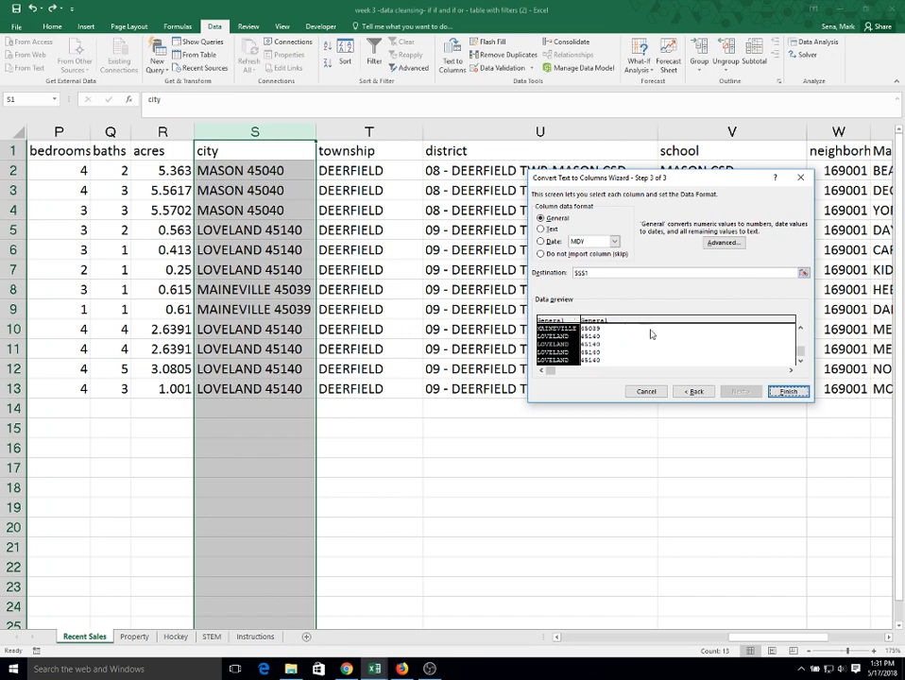
left_click(799, 394)
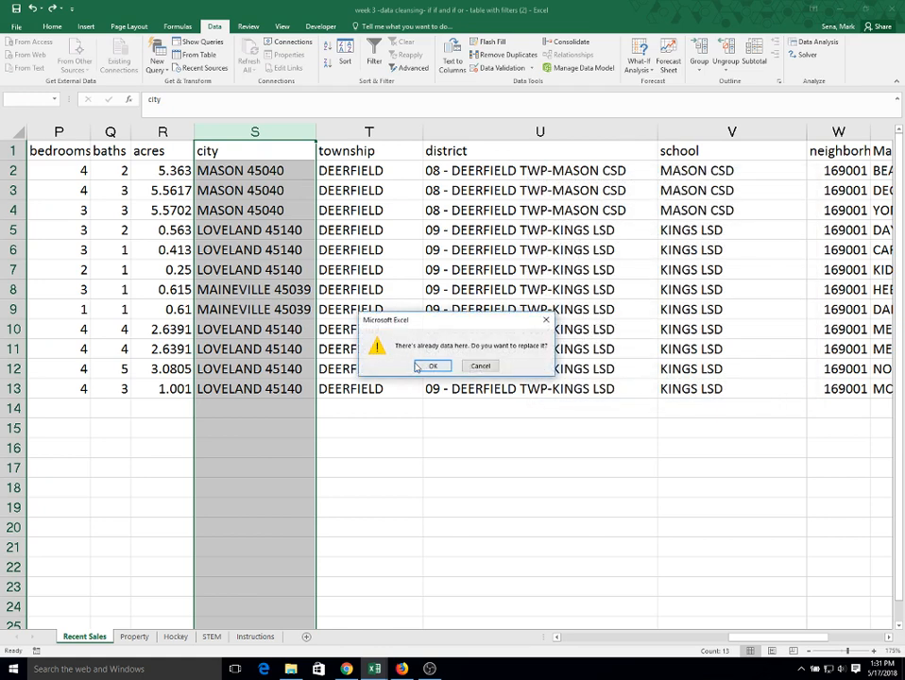
left_click(433, 366)
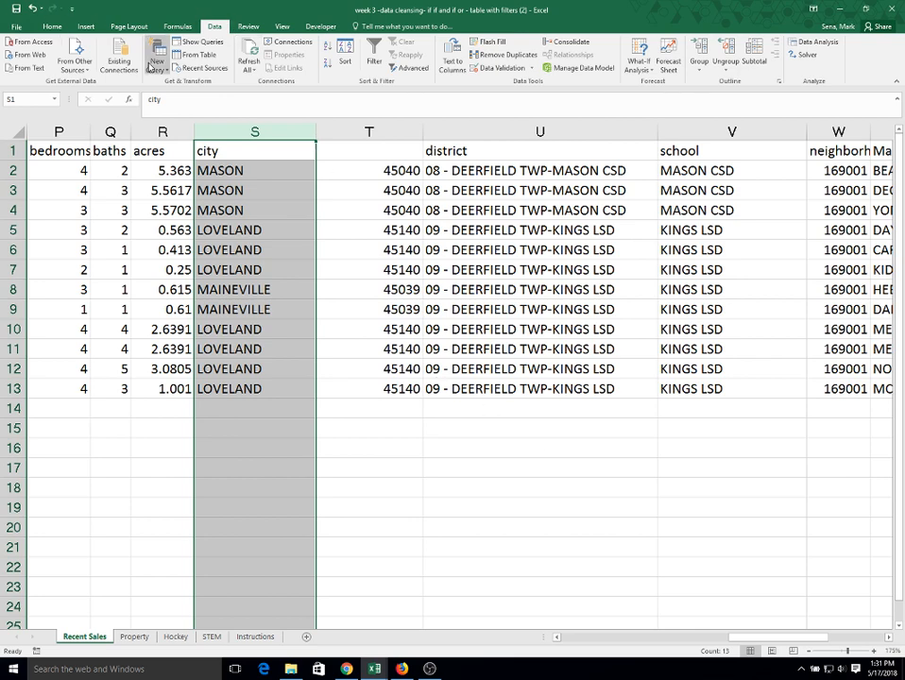
left_click(33, 8)
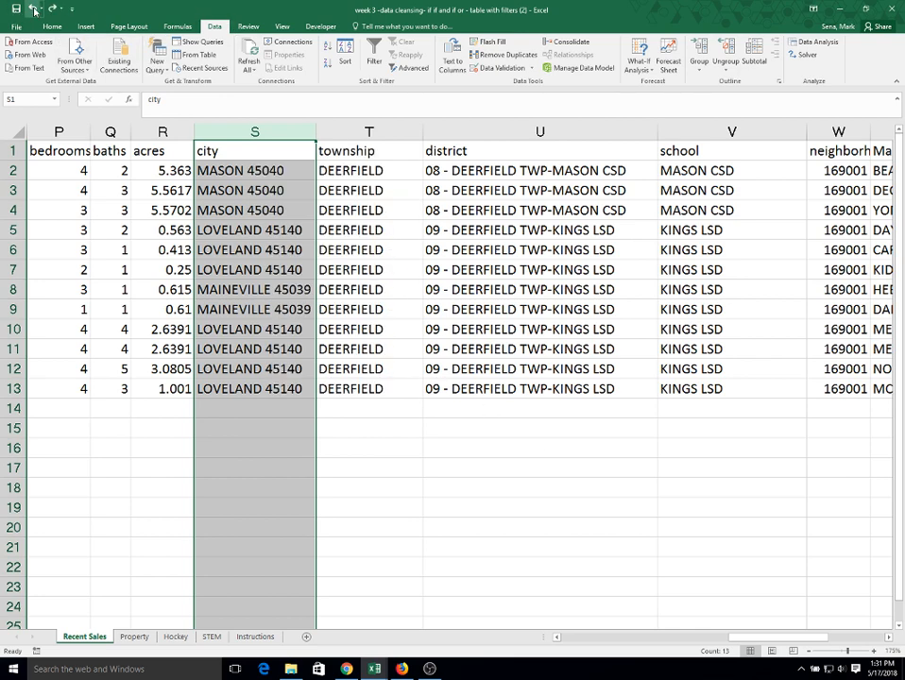
Step: Insert a blank column between the city and township columns
right_click(343, 135)
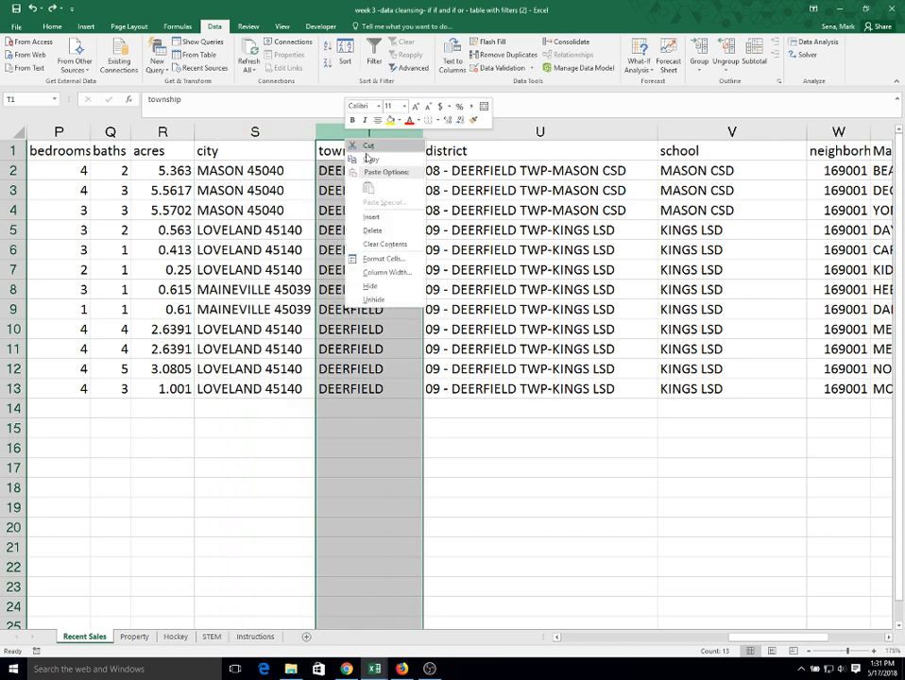
left_click(389, 217)
left_click(384, 266)
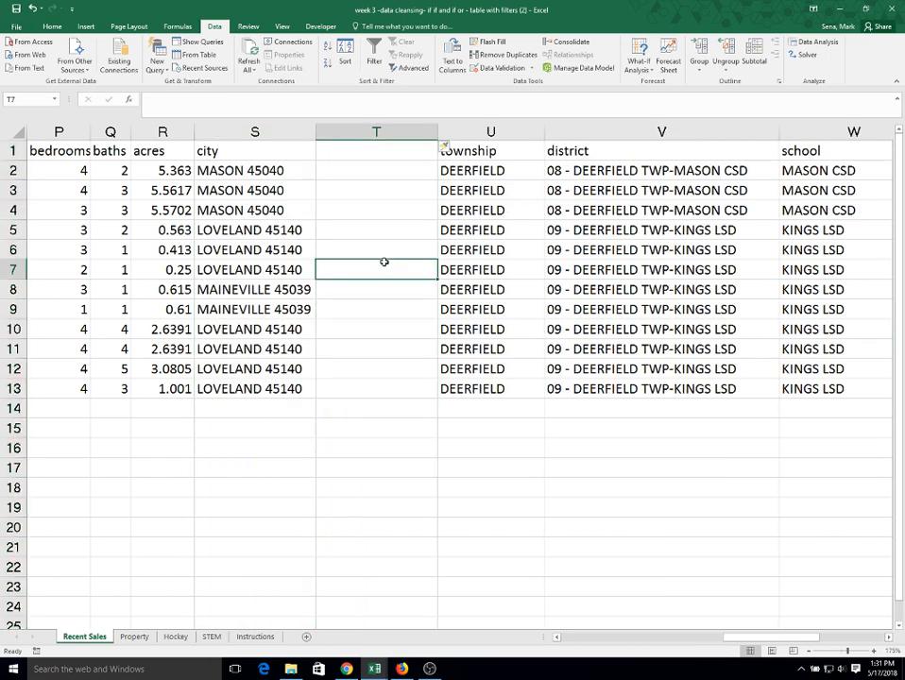
Step: Split city column S with Text to Columns, delimited by spaces, using General format and destination $S$1
left_click(254, 134)
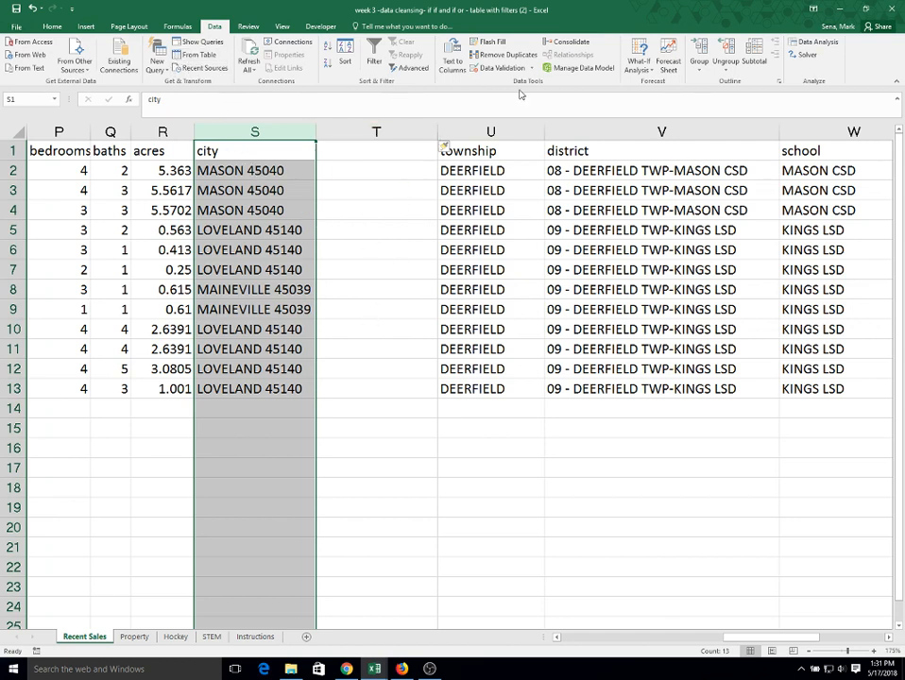
left_click(452, 60)
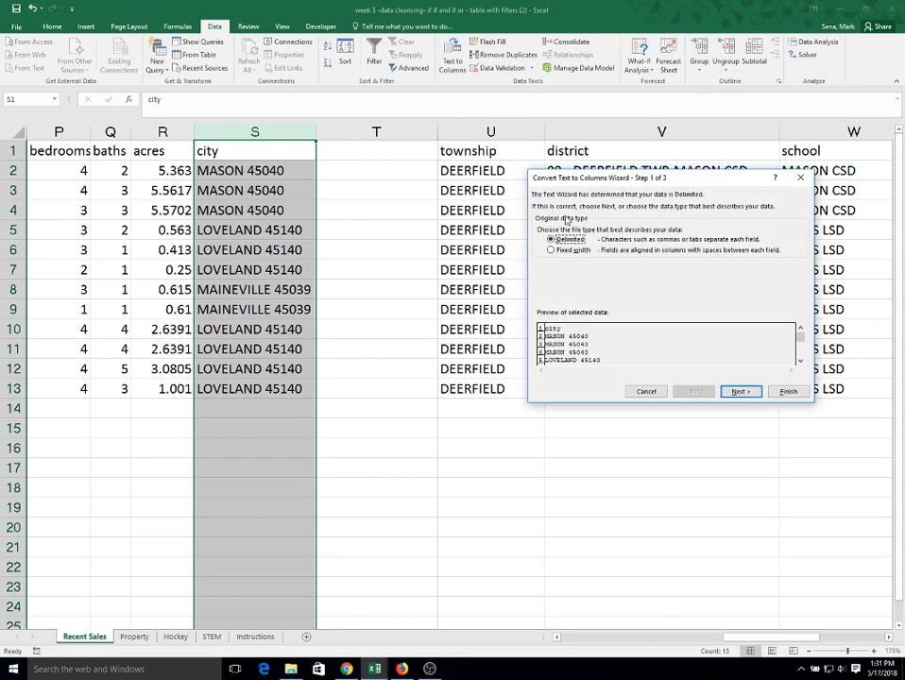
left_click(740, 392)
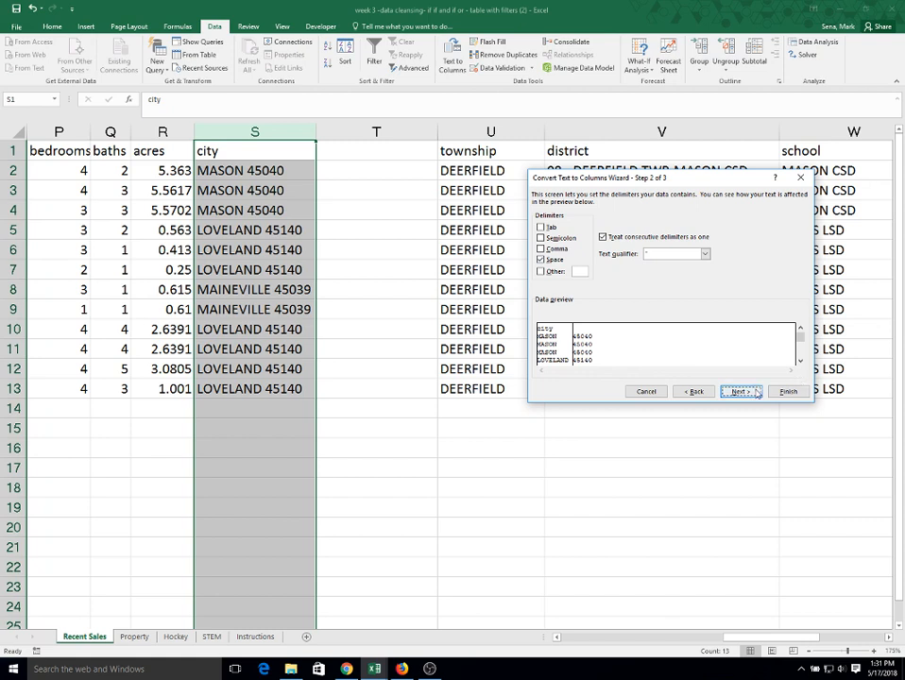
left_click(741, 391)
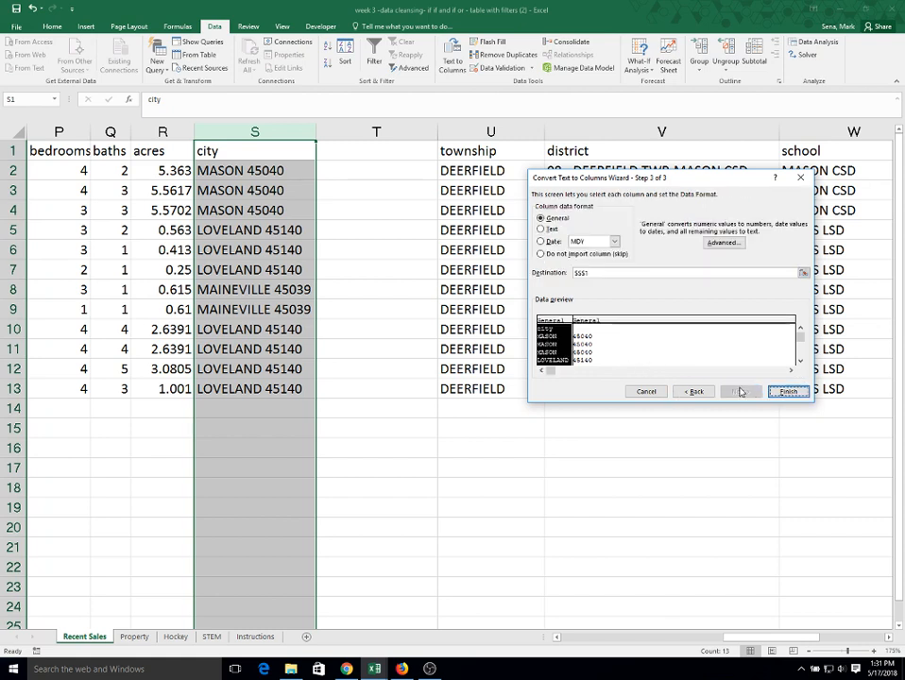
left_click(788, 391)
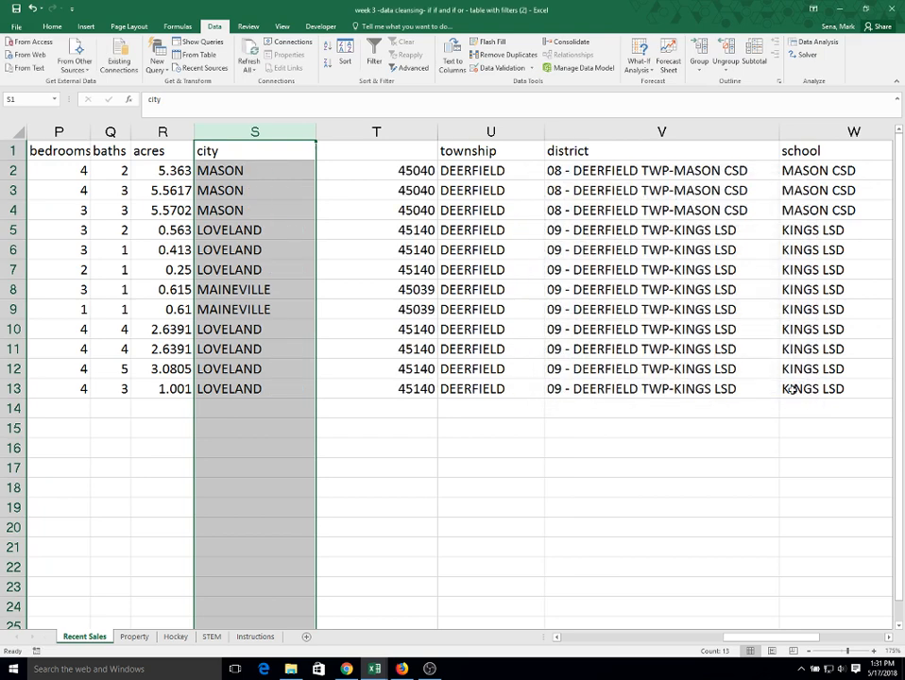
Step: Enter the header "zip" in cell T1 above the separated zip codes
left_click(408, 151)
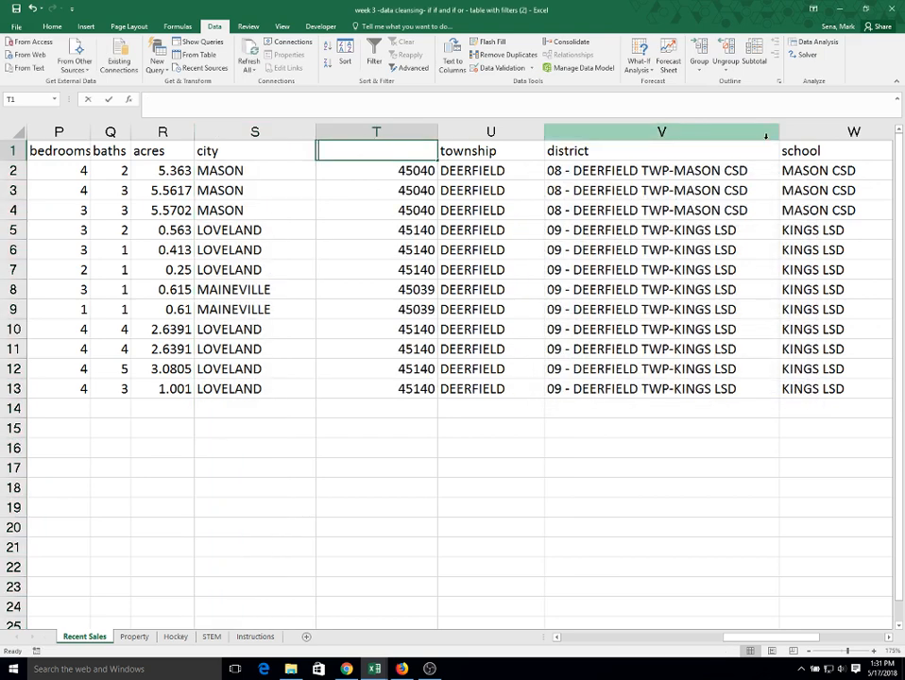
type("zip")
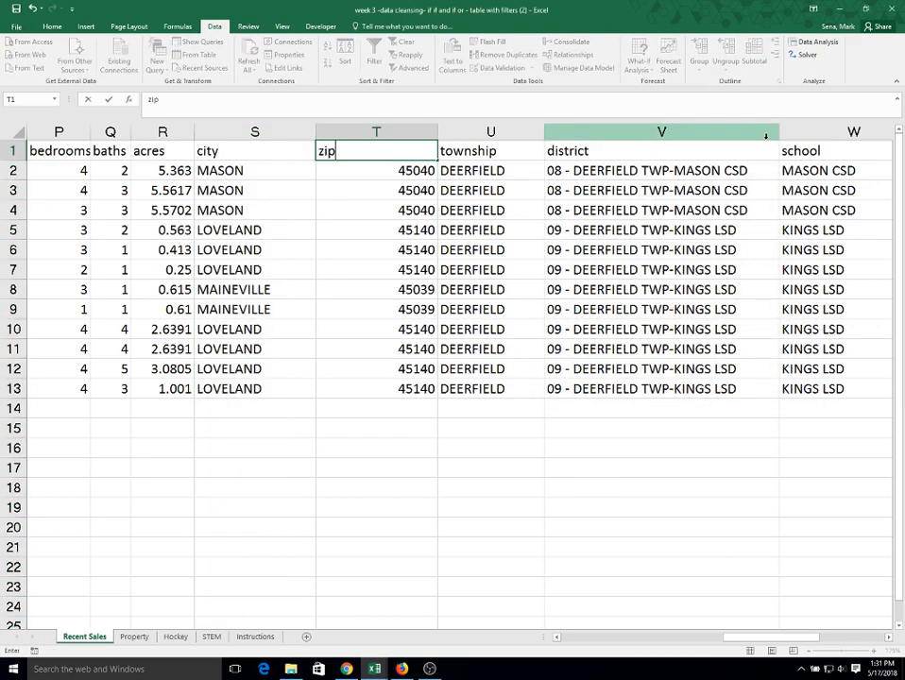
left_click(465, 529)
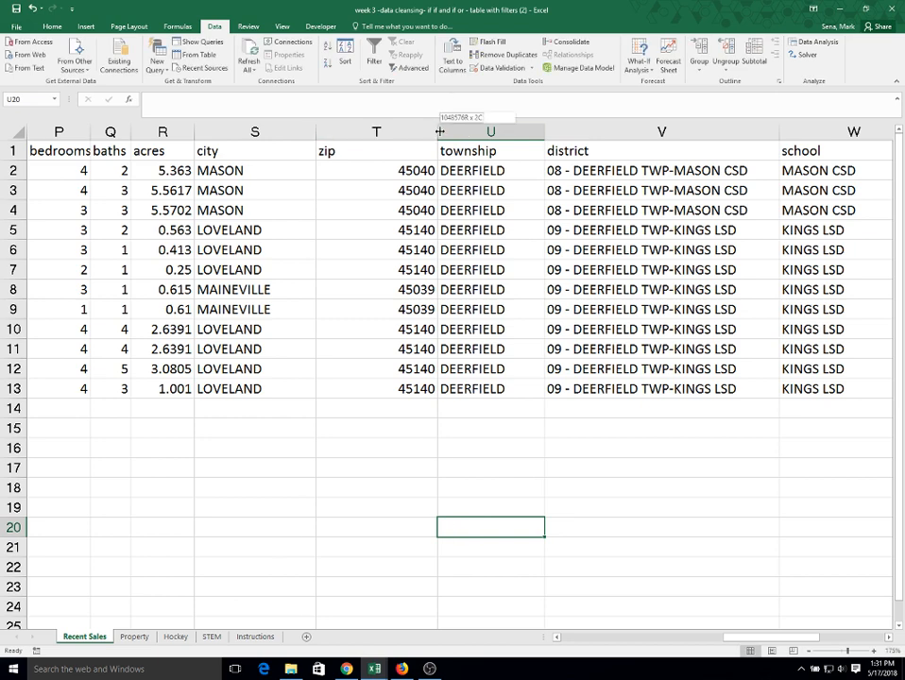
Step: AutoFit the widths of the zip and city columns, and save the workbook
double_click(437, 133)
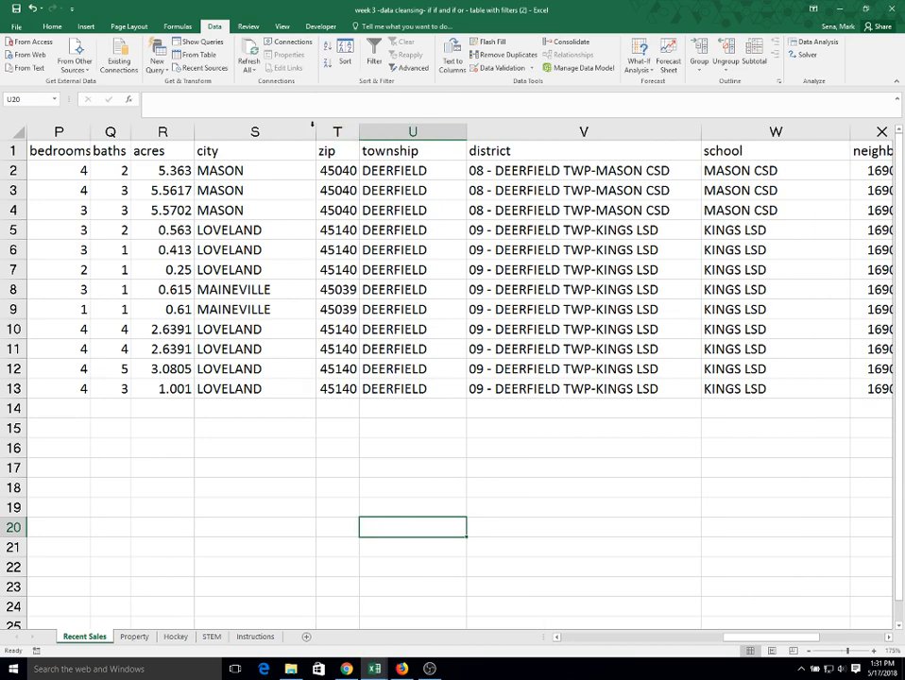
double_click(312, 127)
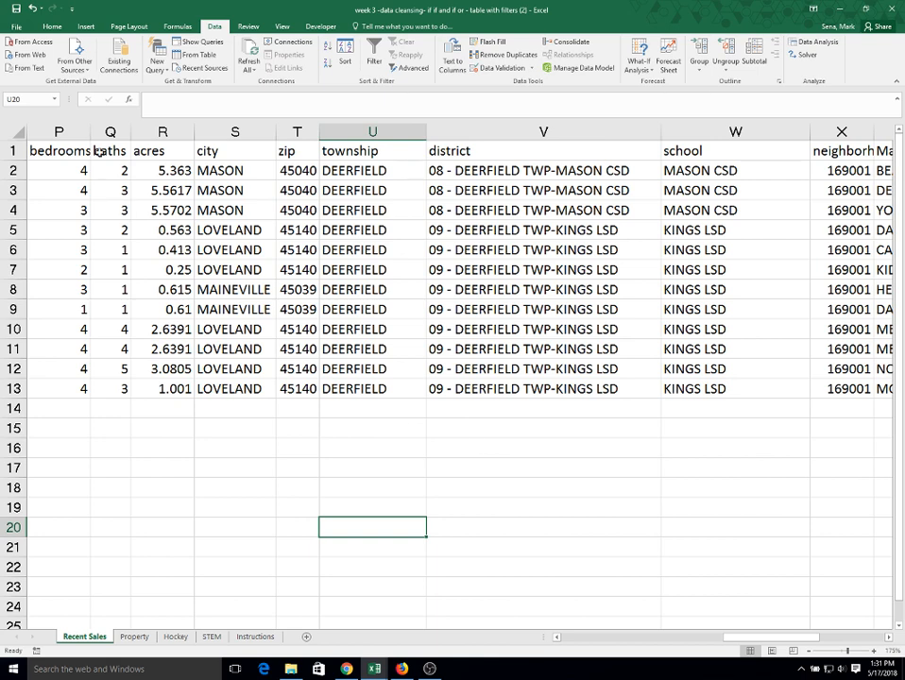
left_click(14, 11)
Step: Check the district column replacement instruction in A7 of the Instructions sheet, and return to Recent Sales
left_click(255, 636)
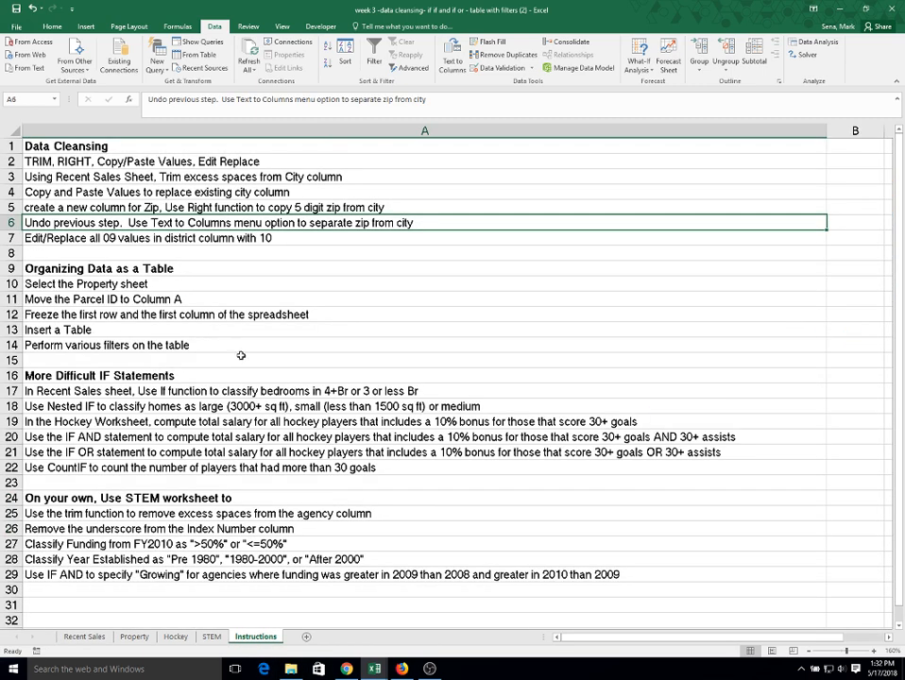
left_click(194, 253)
left_click(189, 240)
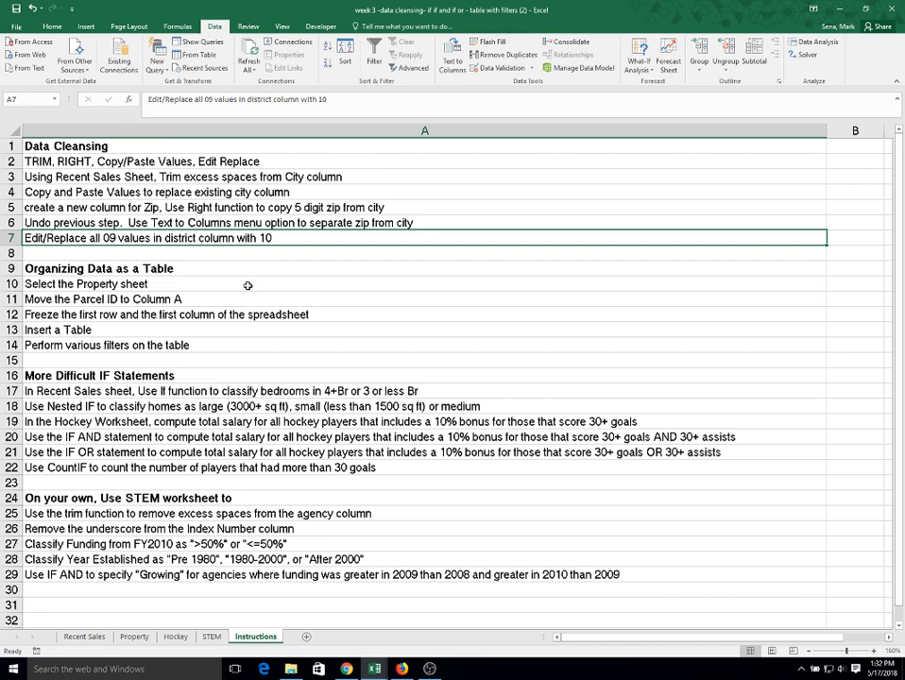
left_click(87, 638)
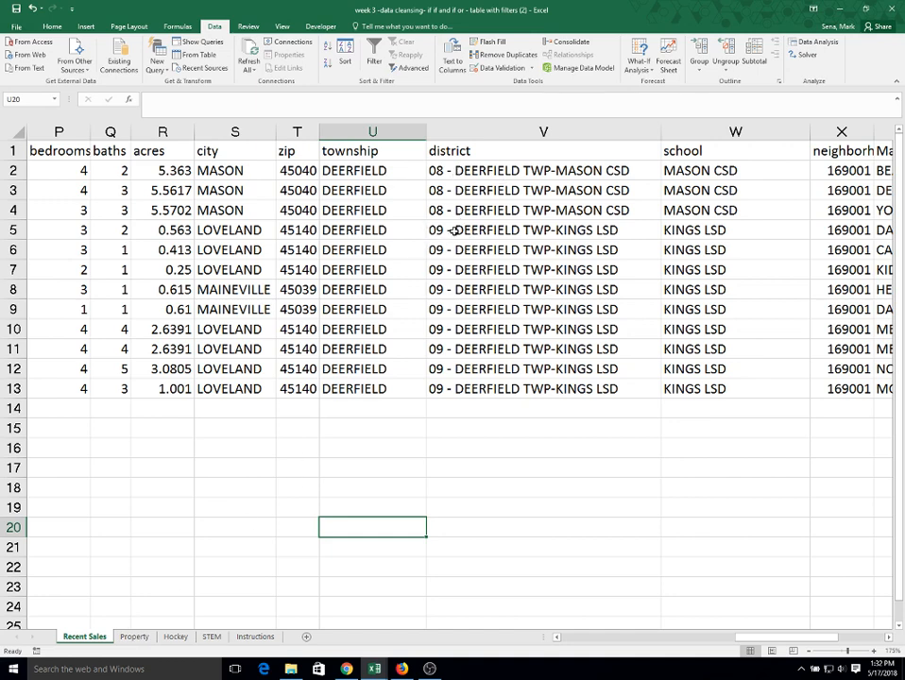
Step: Try to replace every 9 with 10 across the whole Recent Sales sheet using Find and Replace
left_click_drag(455, 231, 451, 385)
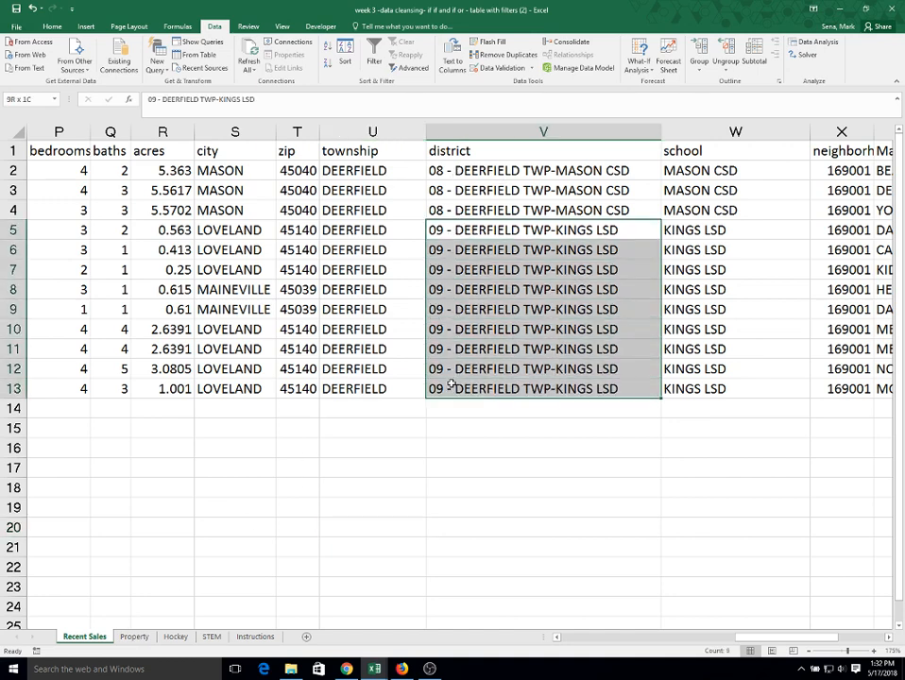
left_click(444, 171)
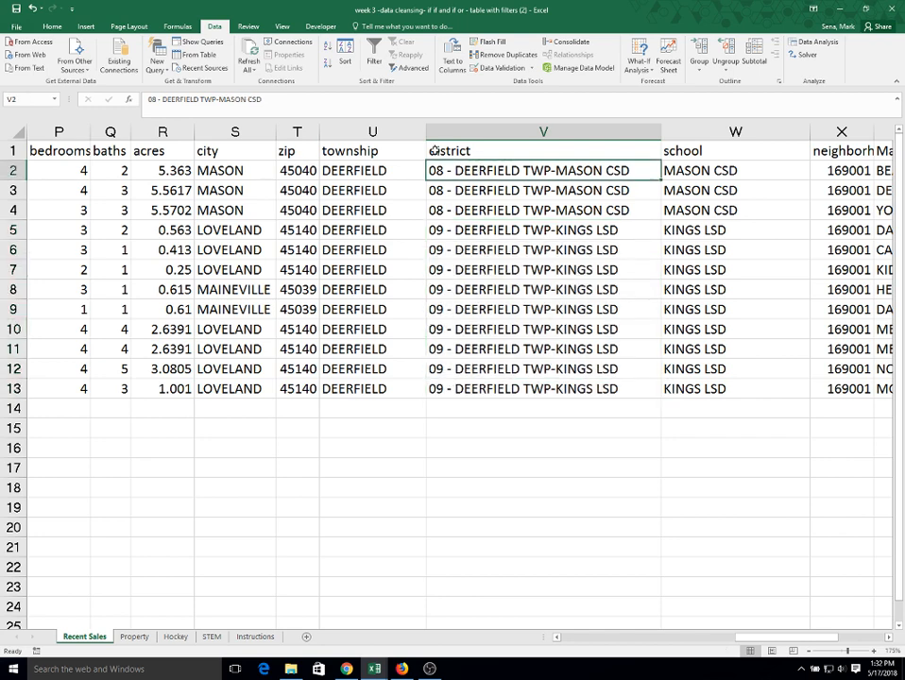
left_click(432, 152)
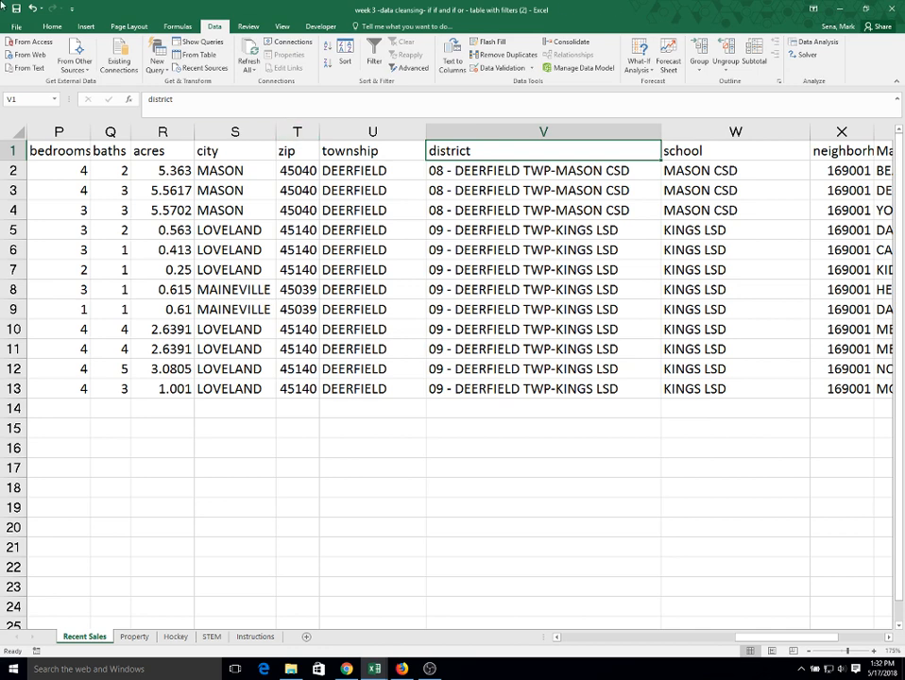
left_click(50, 25)
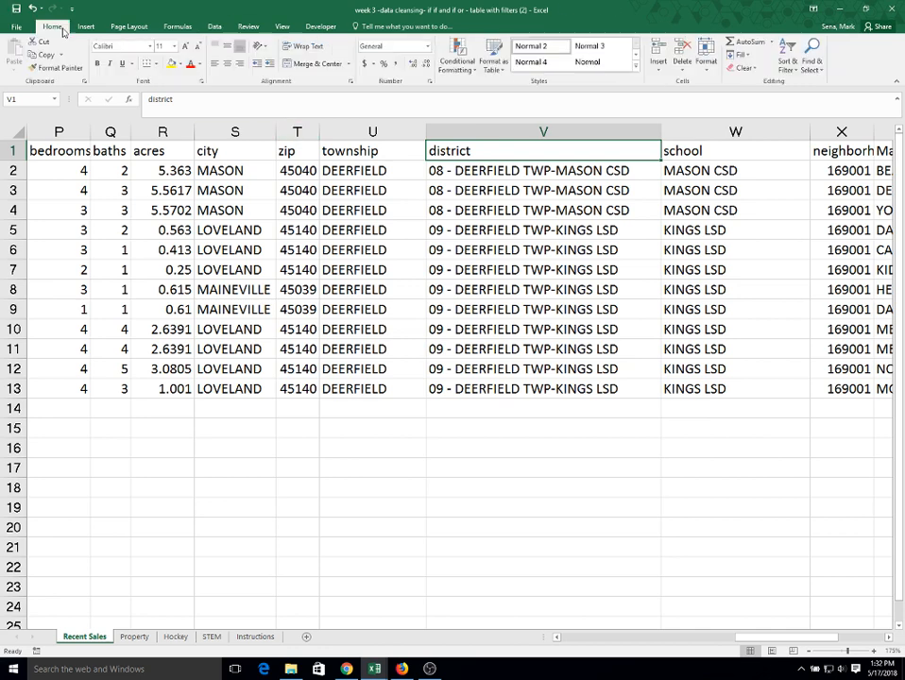
left_click(813, 64)
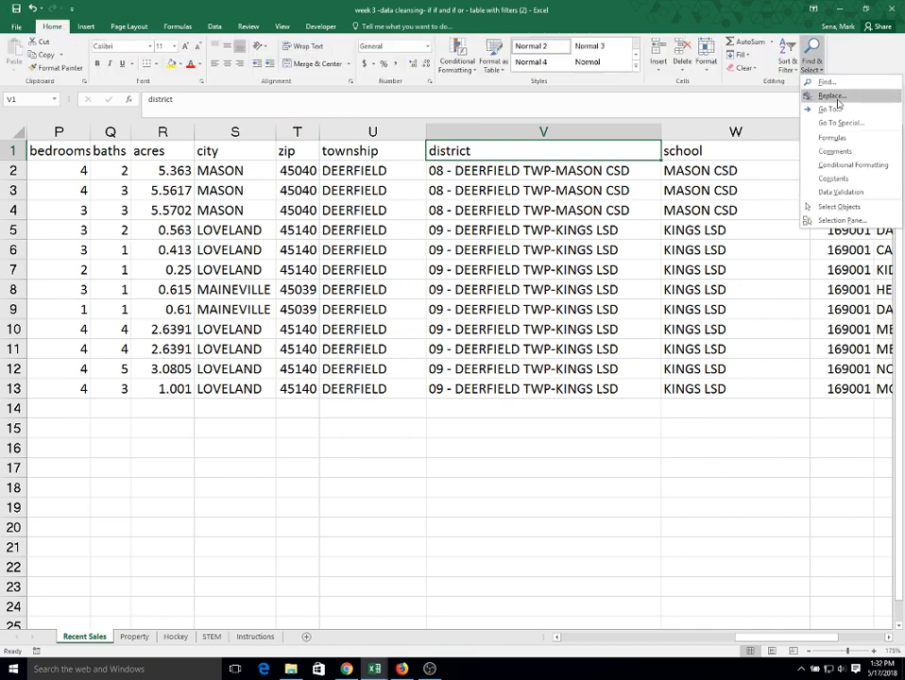
left_click(835, 98)
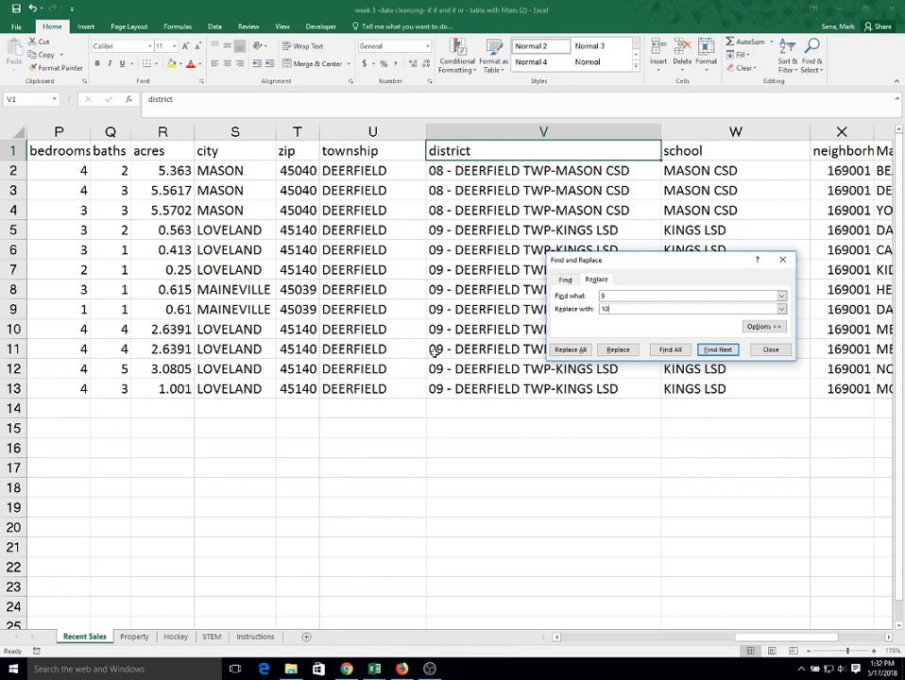
left_click(570, 351)
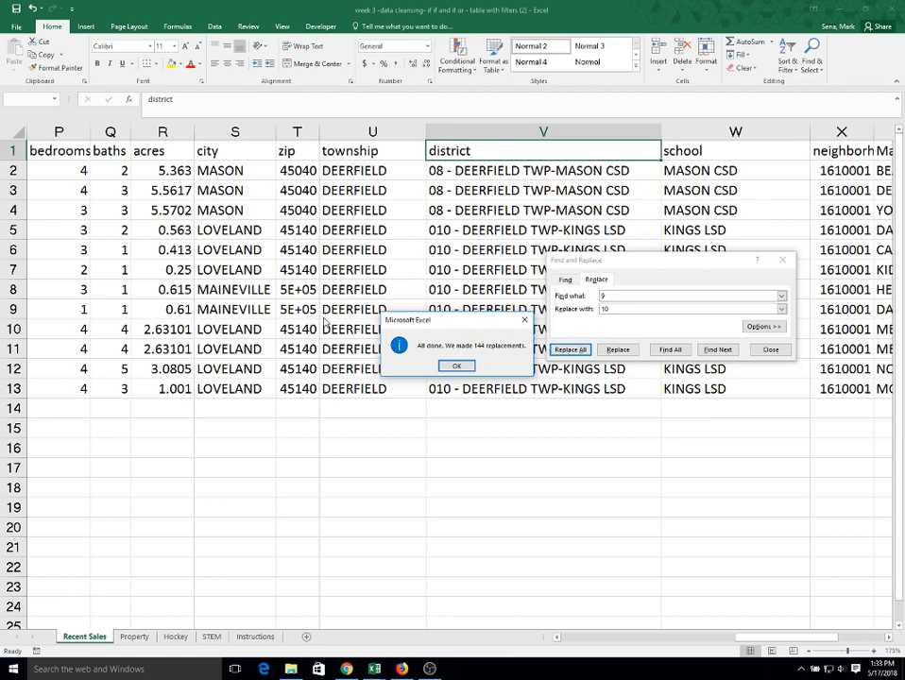
left_click(456, 367)
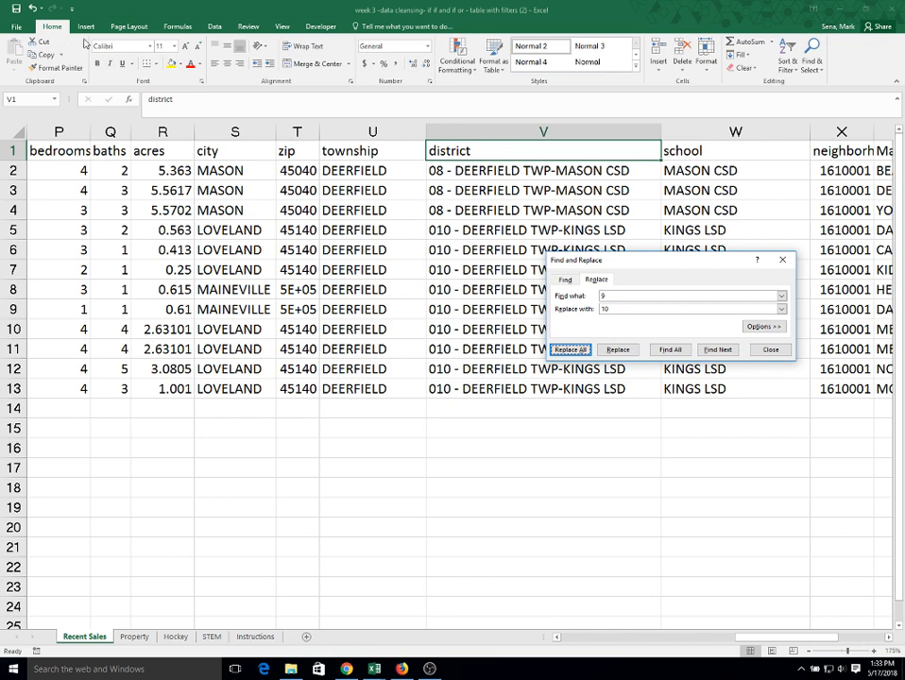
Step: Undo the sheet-wide replacement and check the Maineville zip codes in T8 and T9
left_click(31, 9)
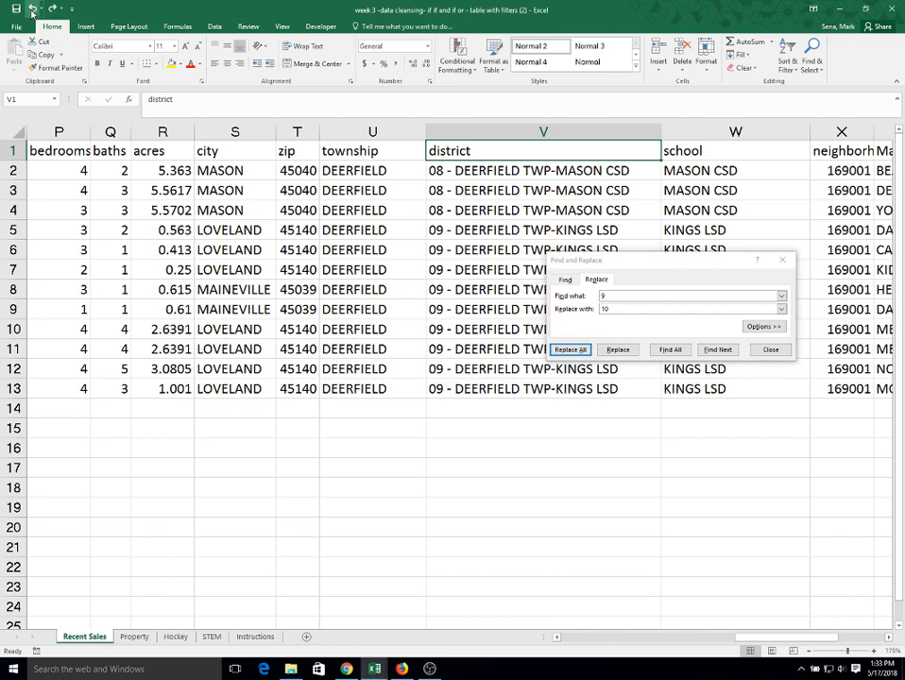
left_click(308, 293)
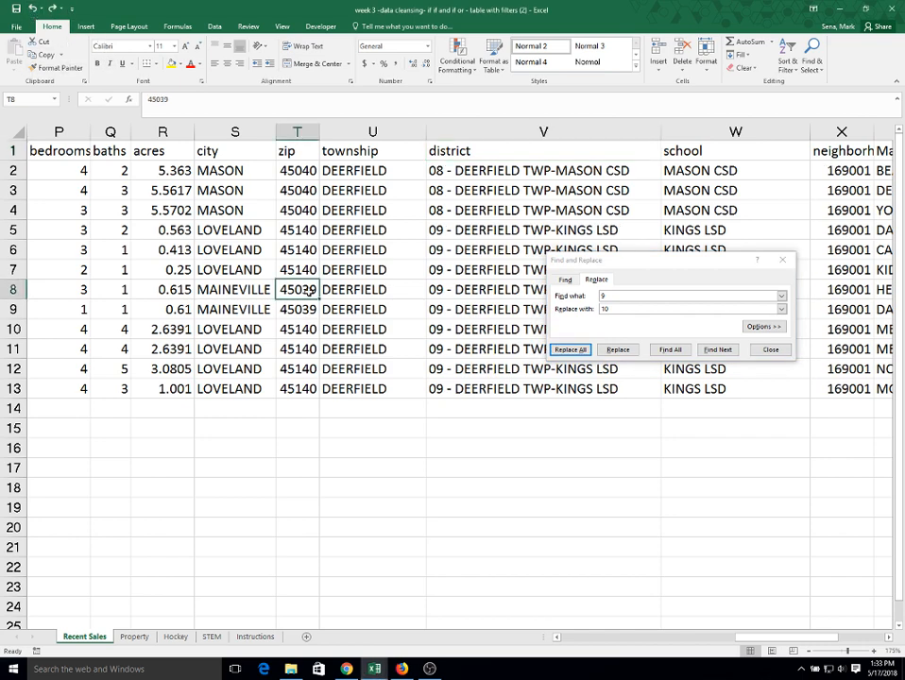
left_click(312, 310)
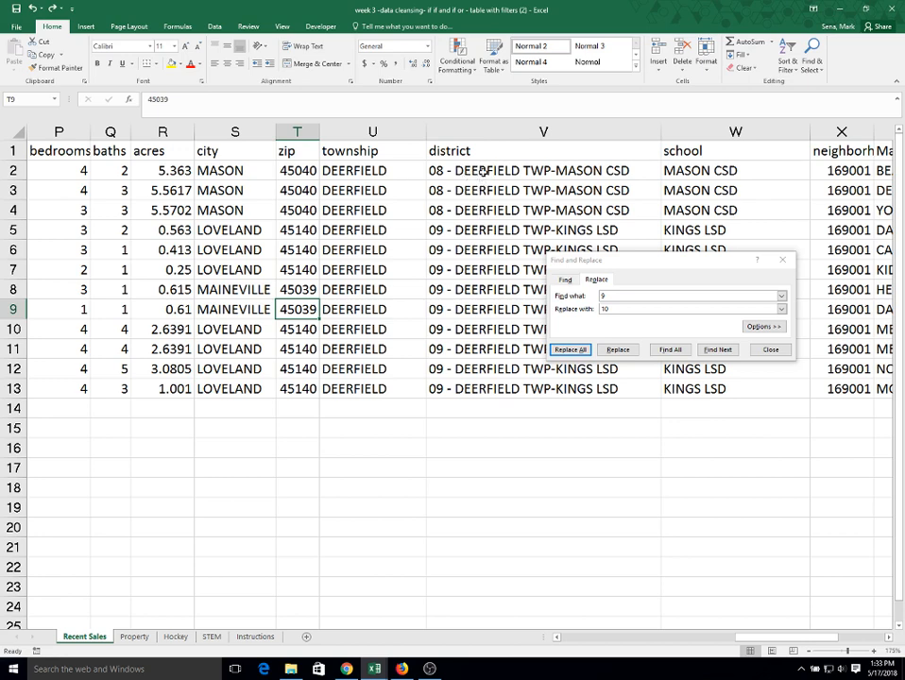
Step: Replace all occurrences of "09 -" with "10 -" in district column V only, and save the workbook
left_click_drag(481, 177, 481, 386)
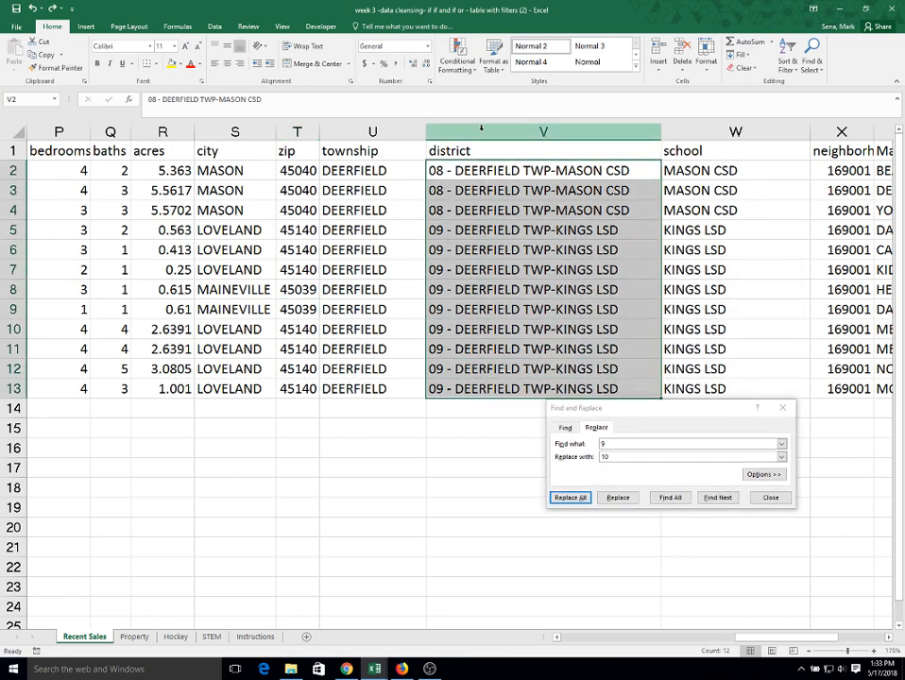
left_click(481, 129)
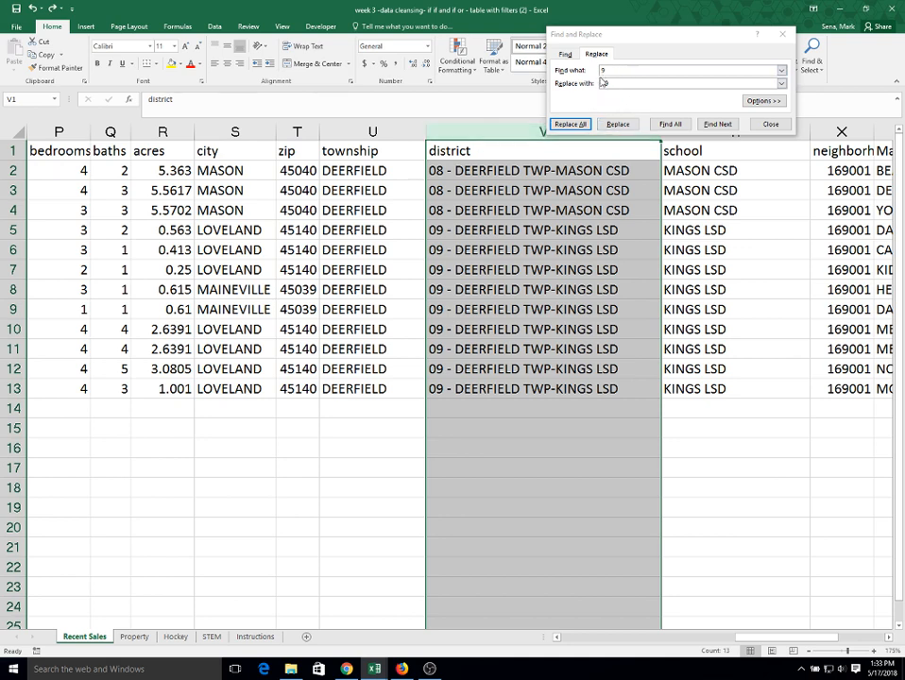
left_click(604, 70)
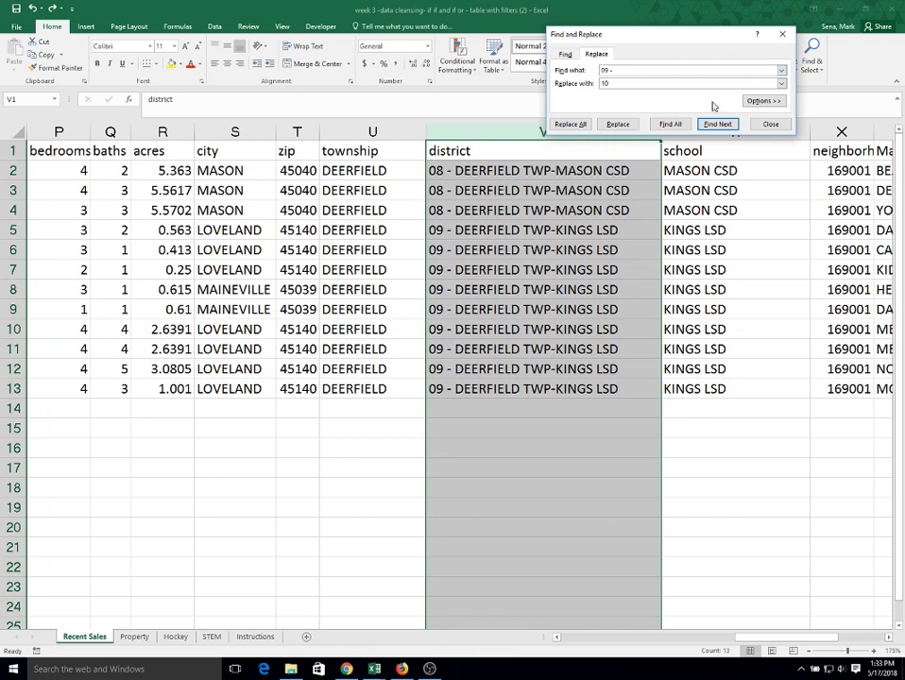
left_click(625, 83)
left_click(570, 125)
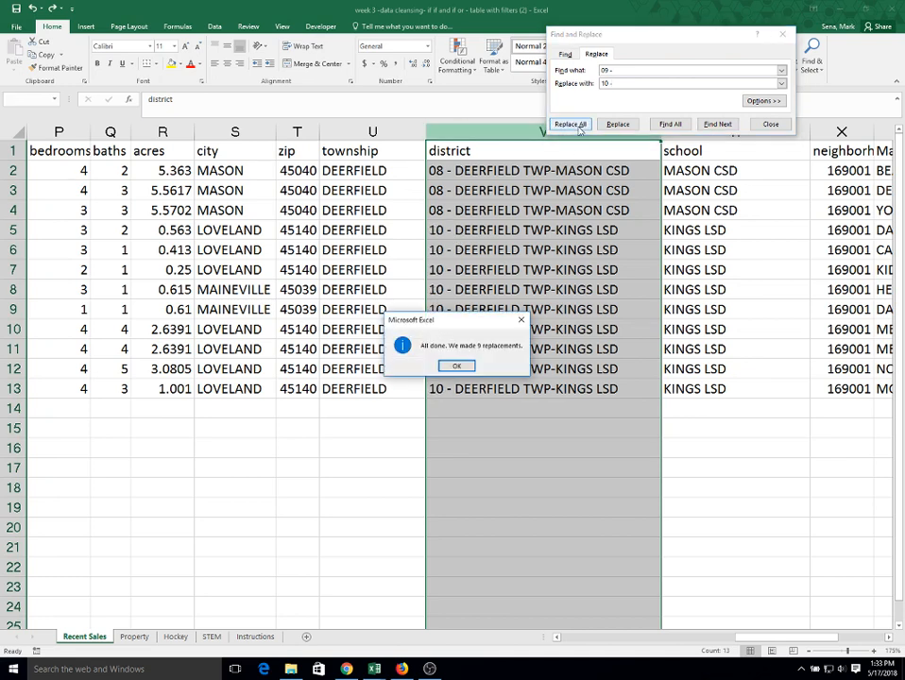
left_click(457, 366)
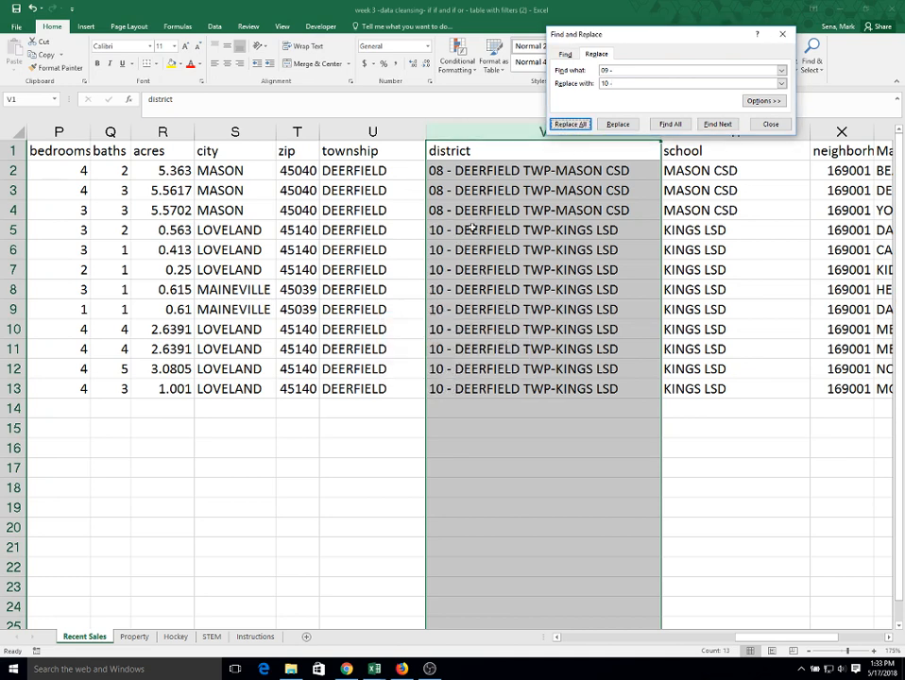
left_click(771, 124)
left_click(557, 271)
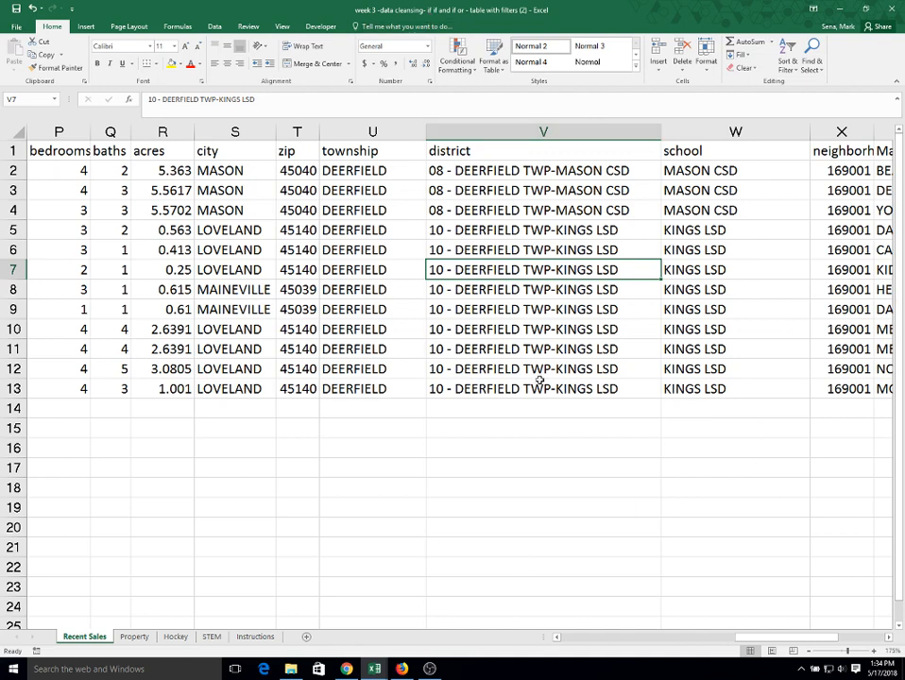
left_click(16, 8)
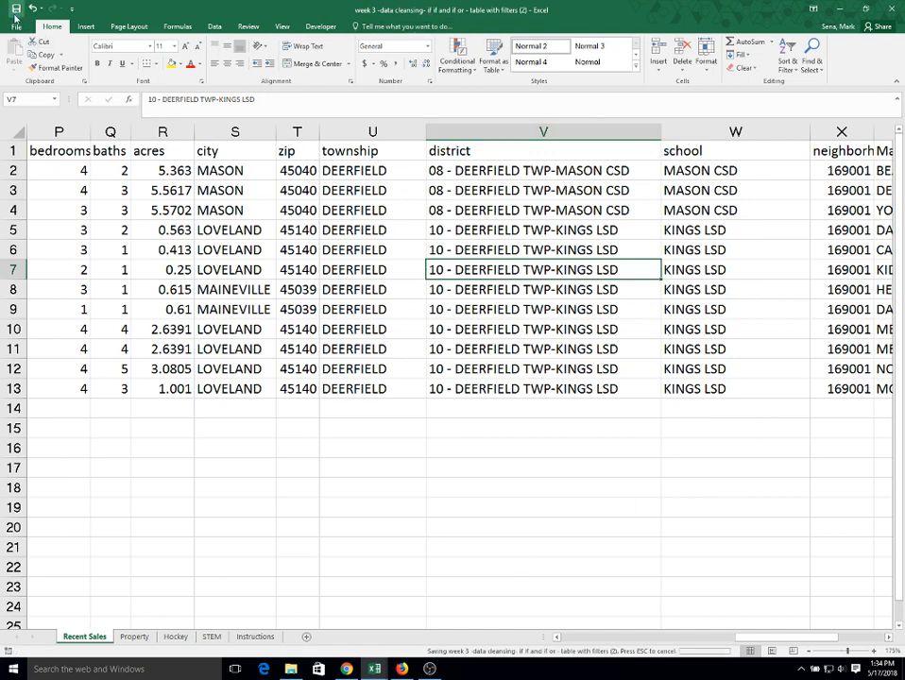